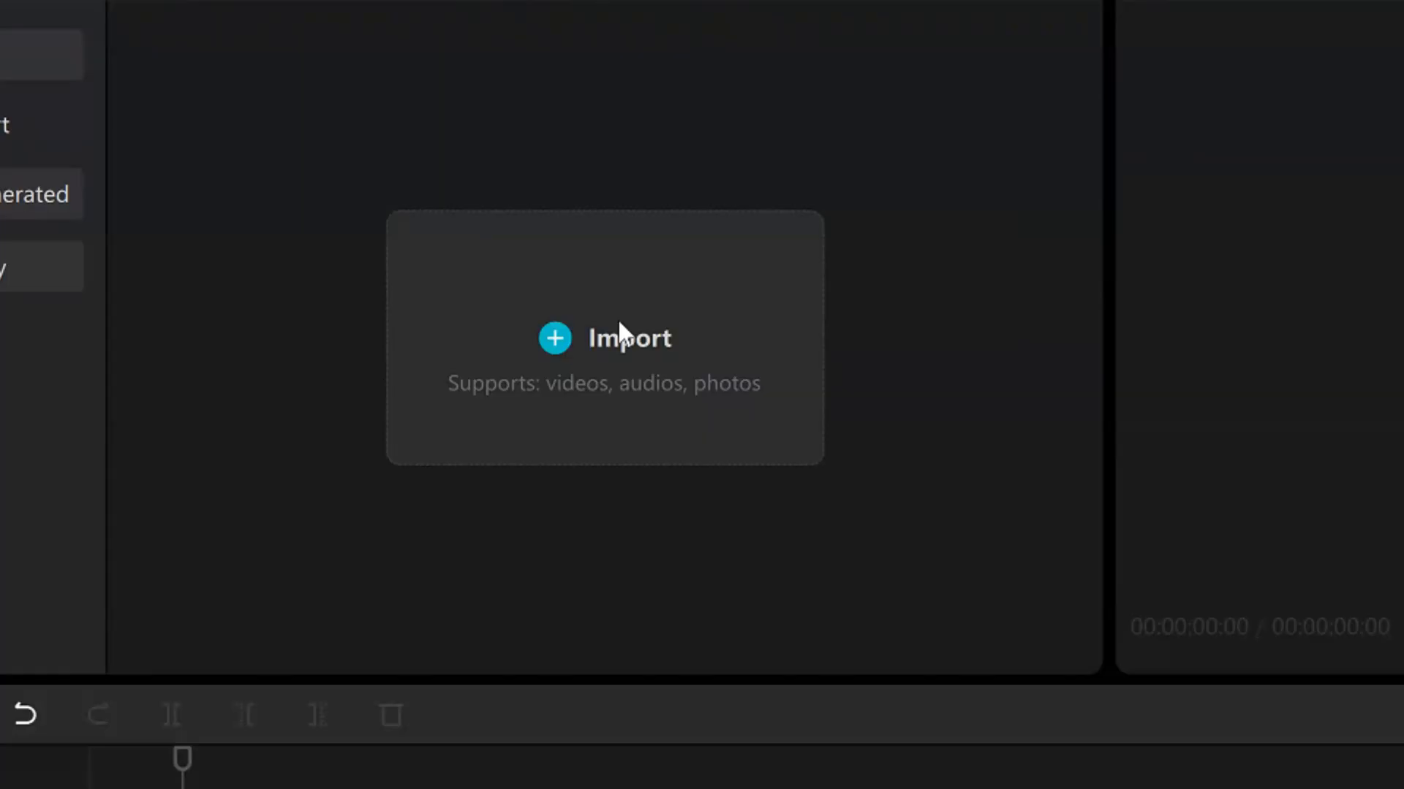
- Import the Earth from space and Global Diaspora Engagement videos from Videos > Stock Footages and place both on the main timeline track
click(375, 238)
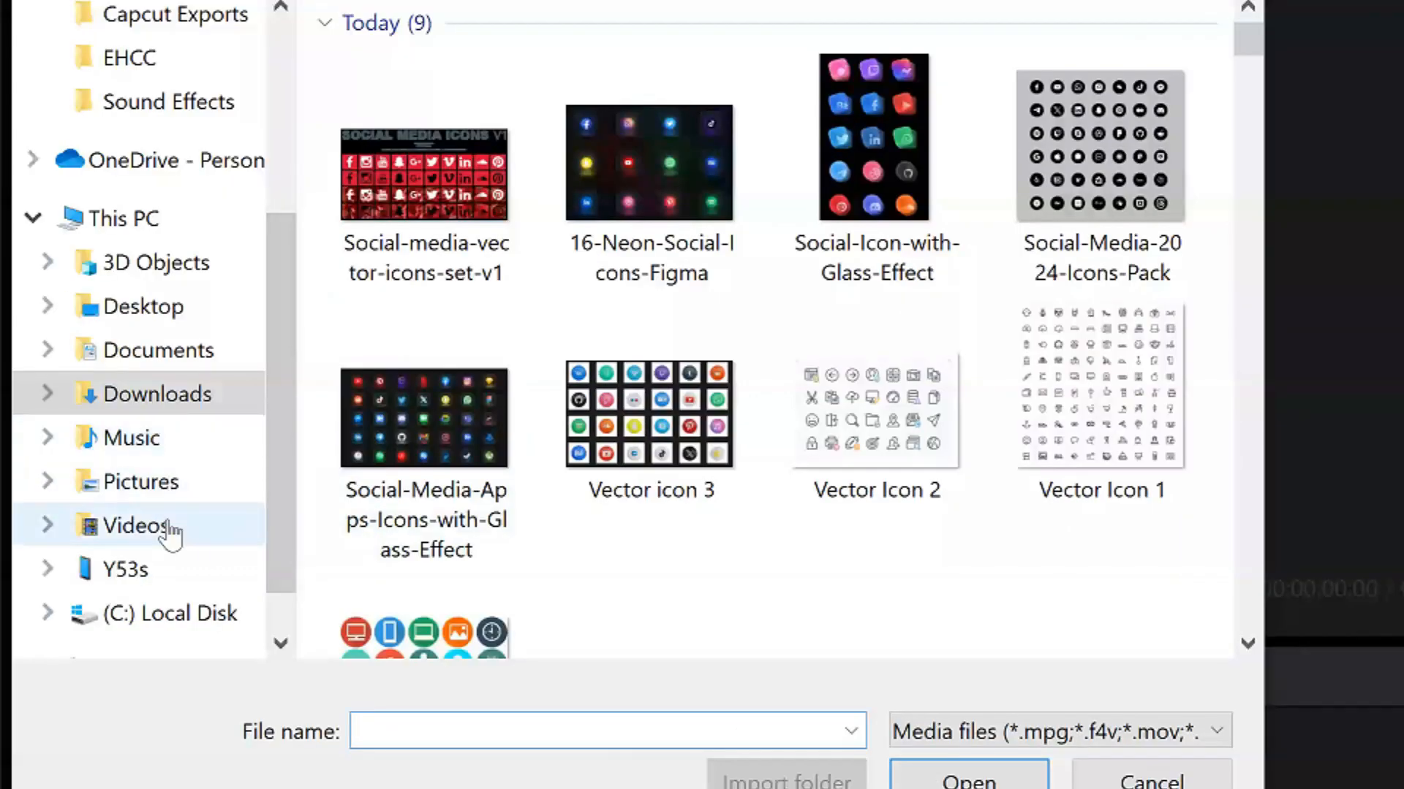
click(169, 534)
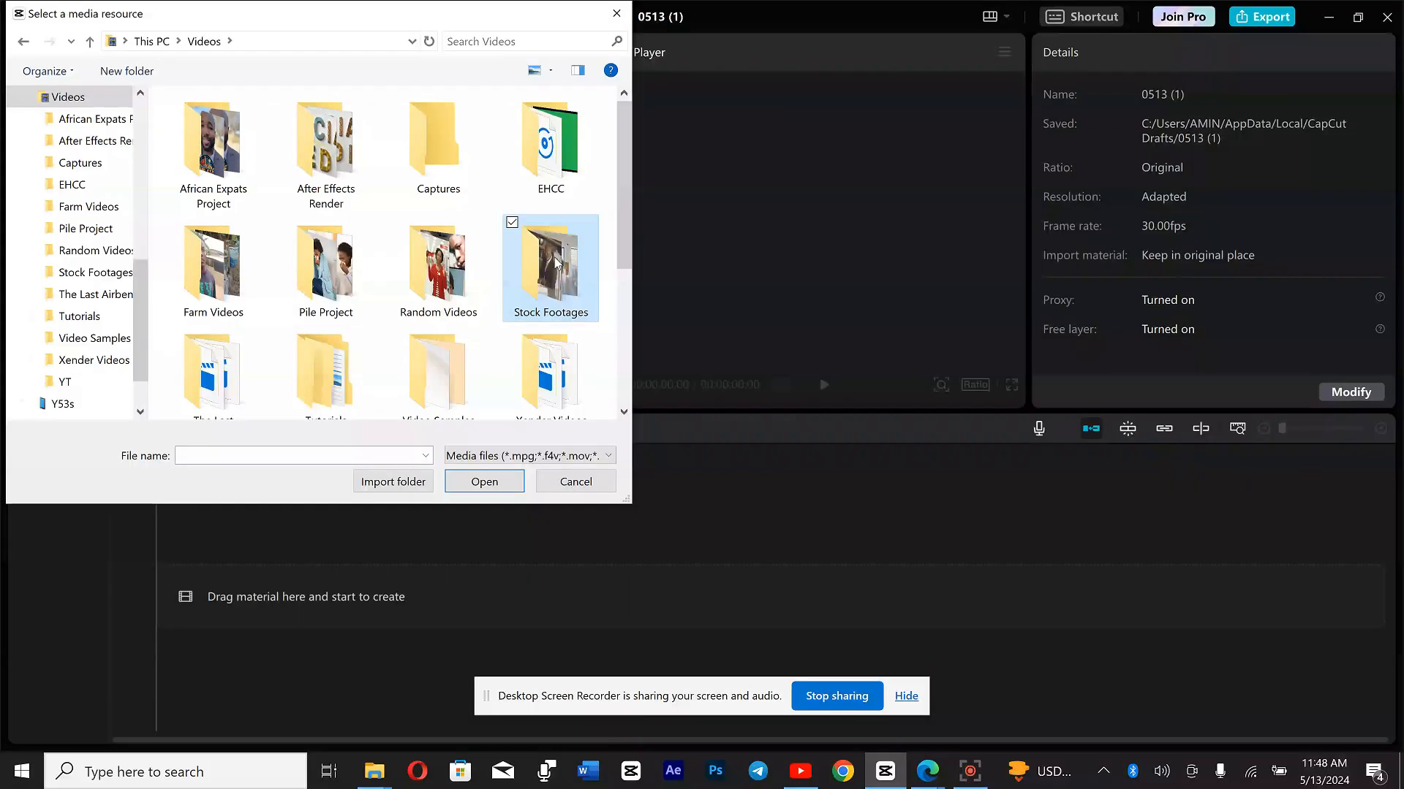
double_click(556, 263)
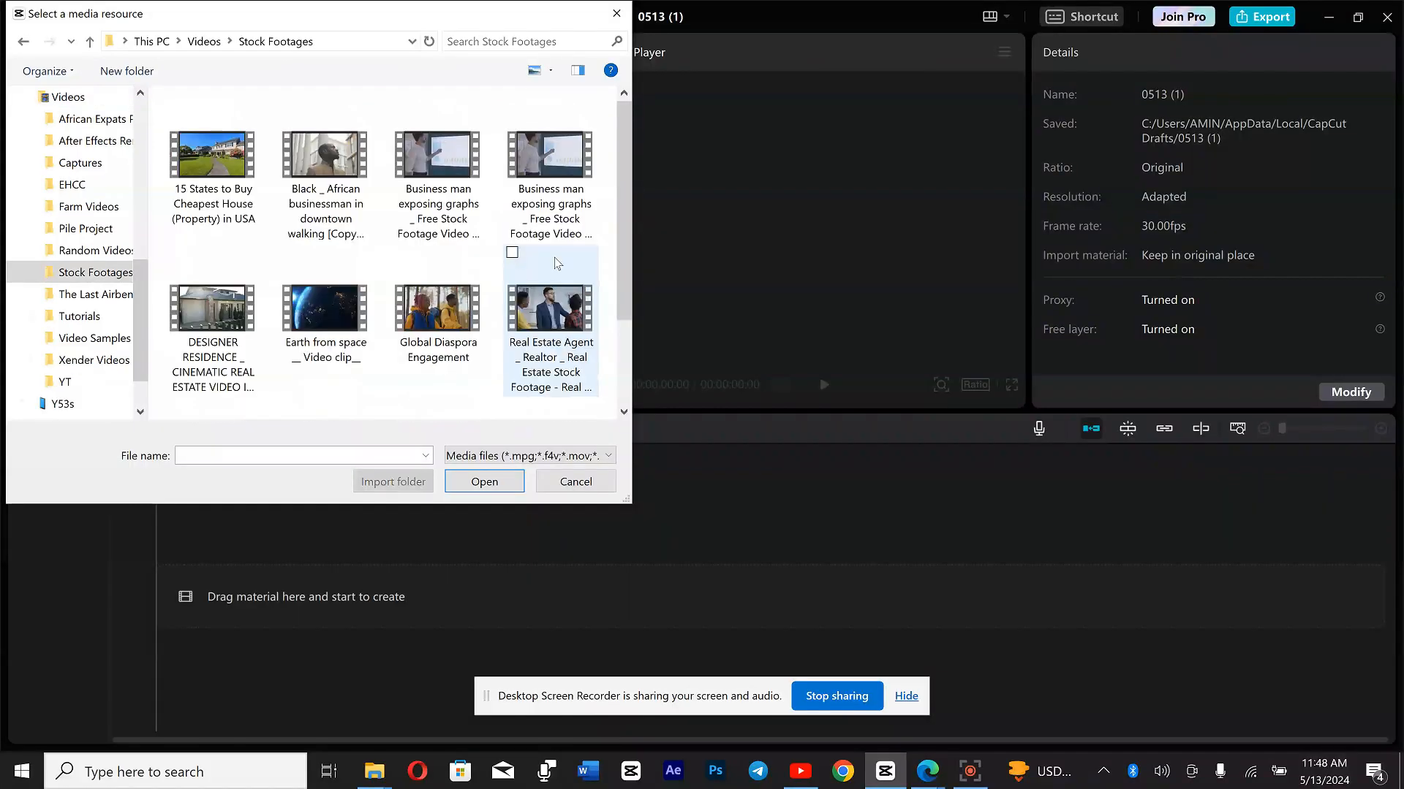
click(439, 356)
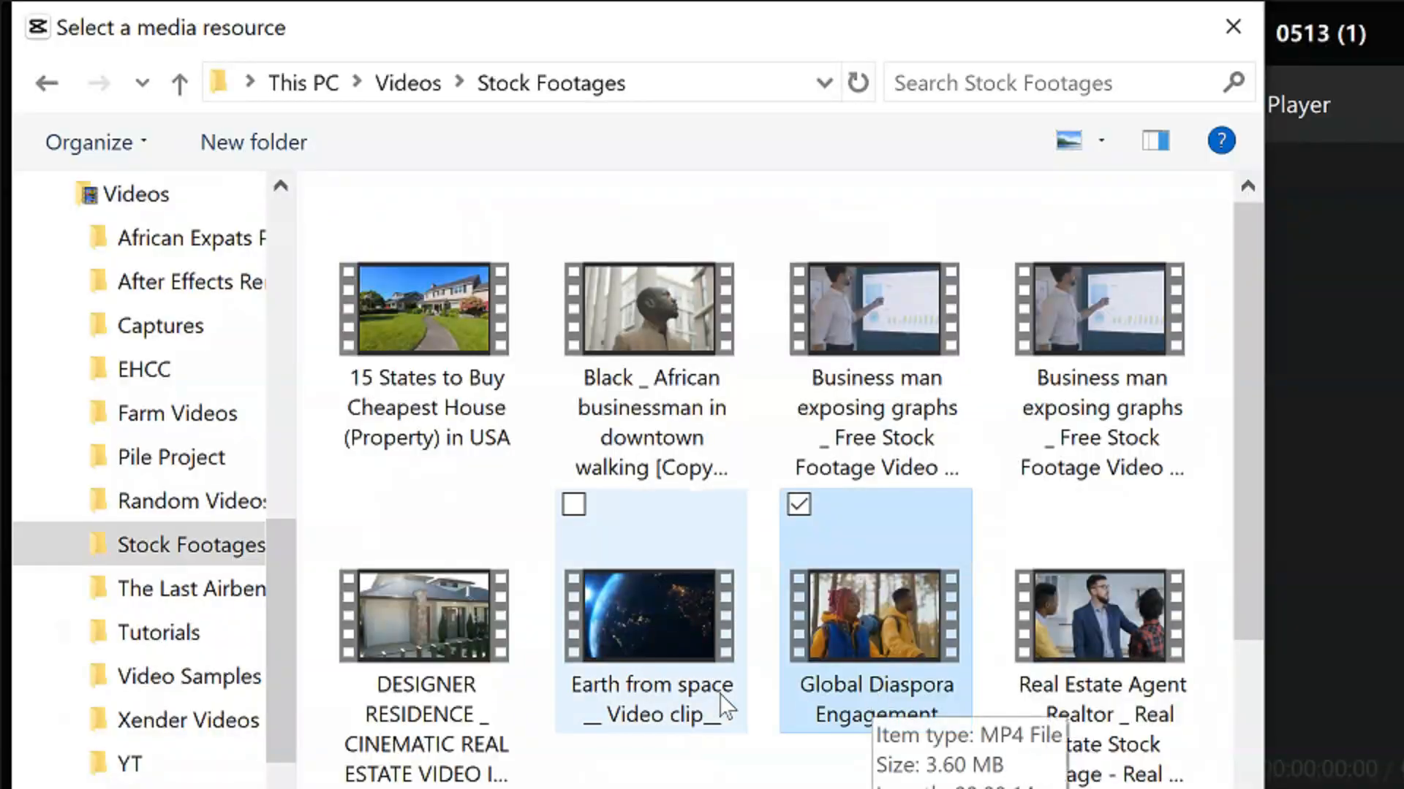
click(347, 349)
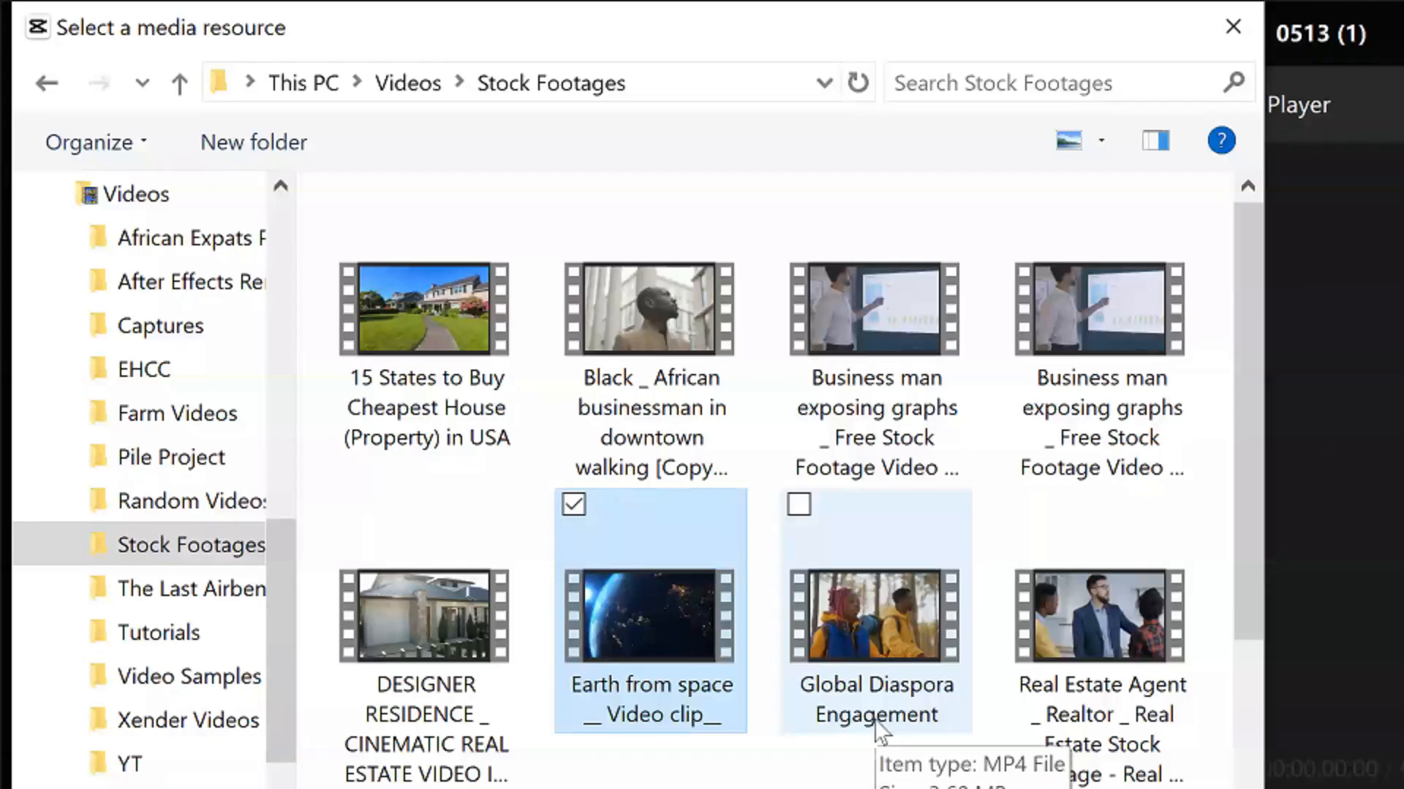
ctrl+click(876, 720)
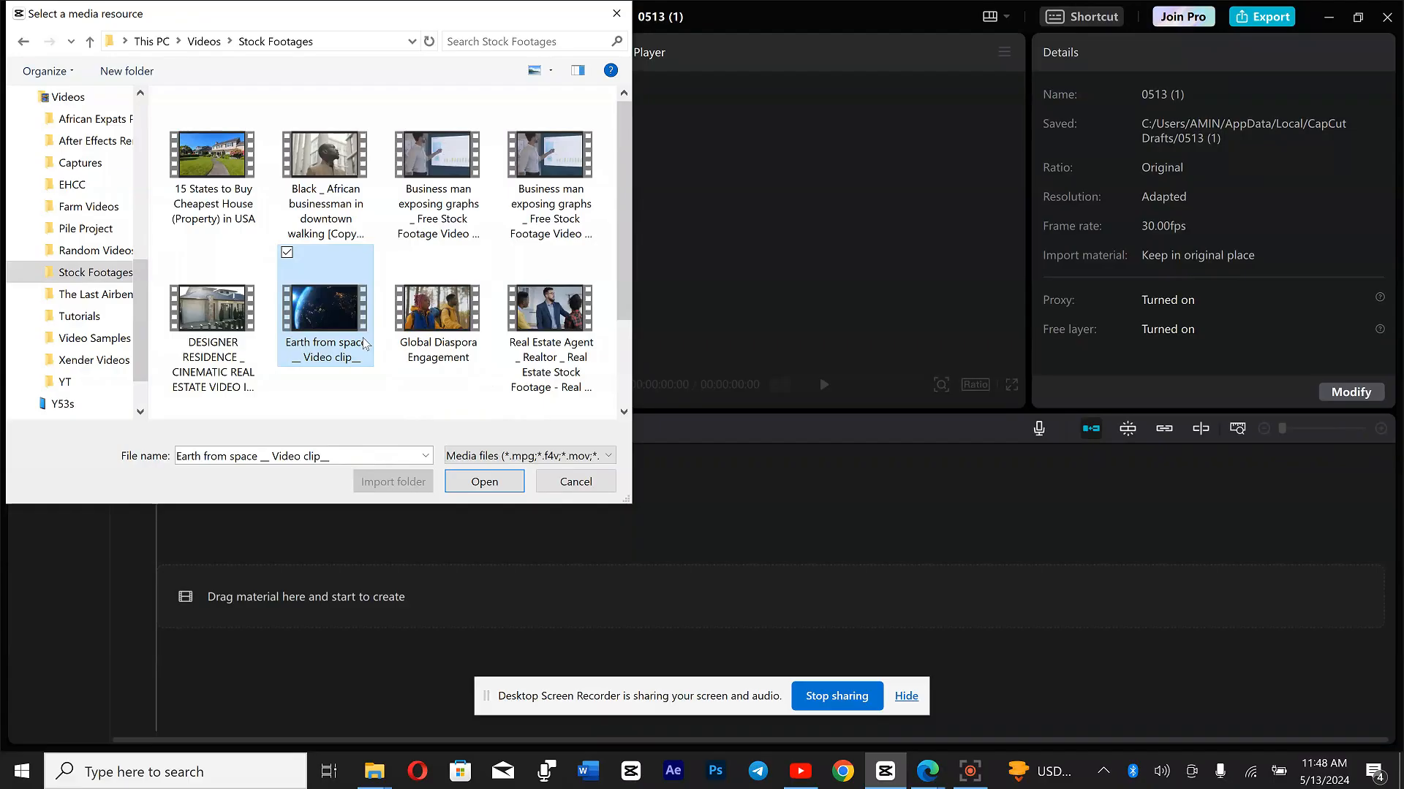
click(484, 482)
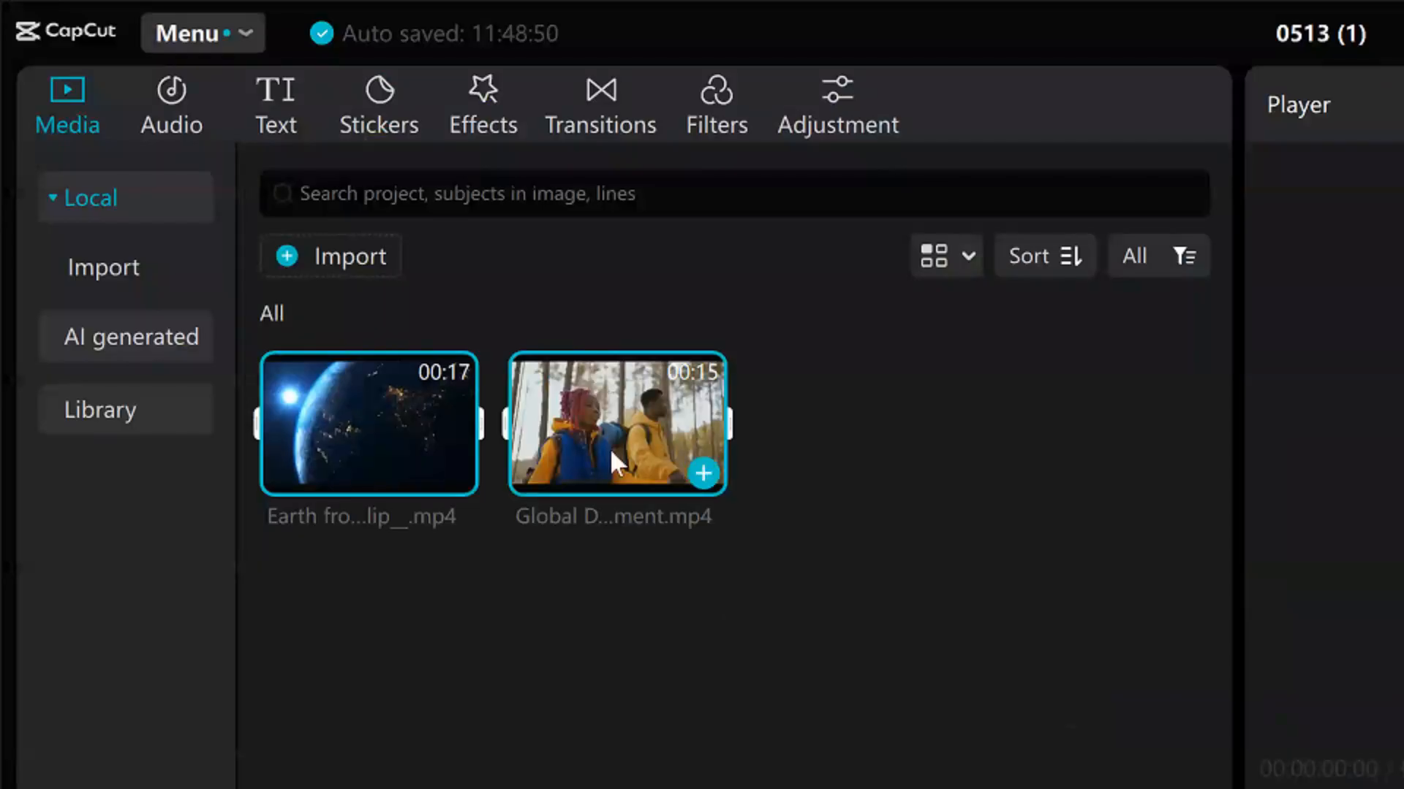
drag(610, 449, 159, 592)
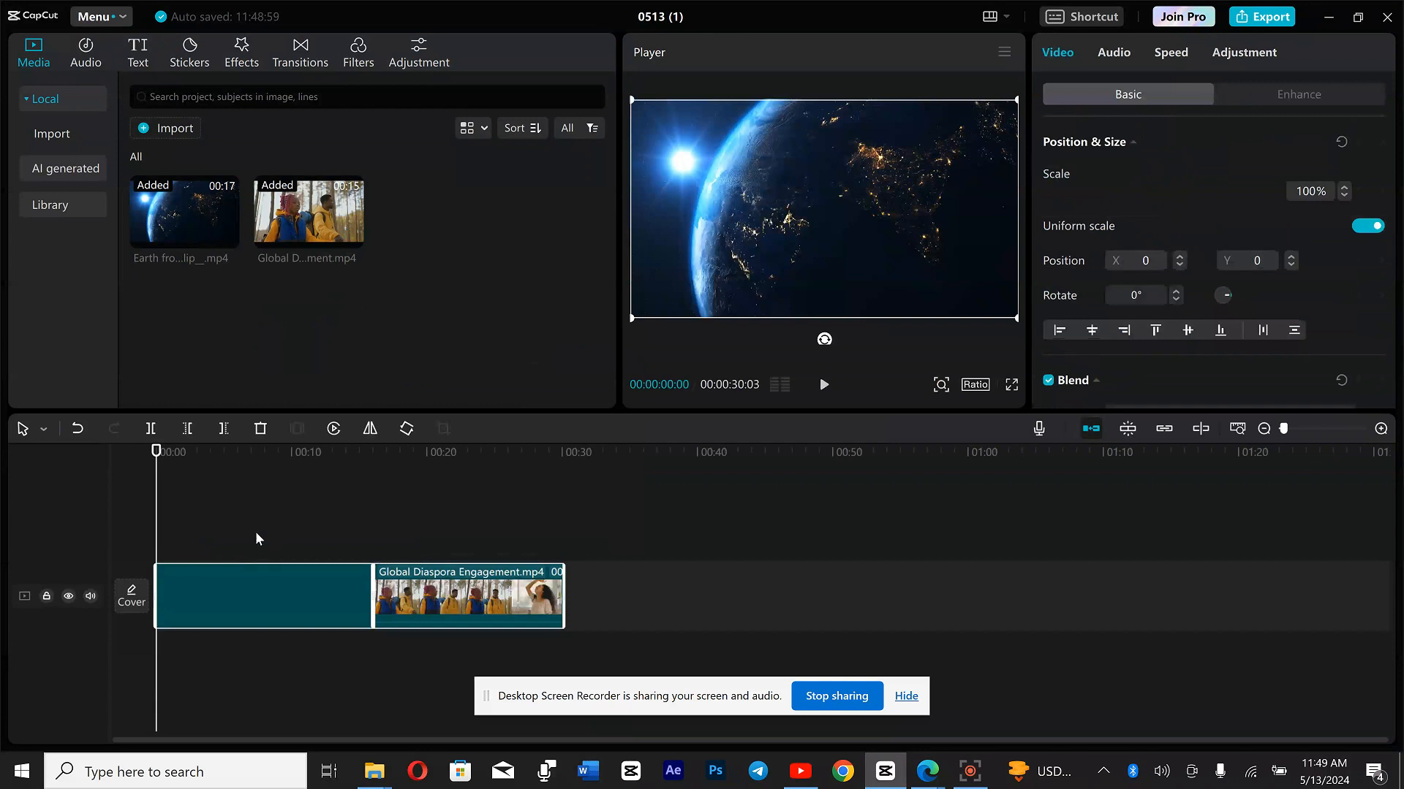
click(282, 539)
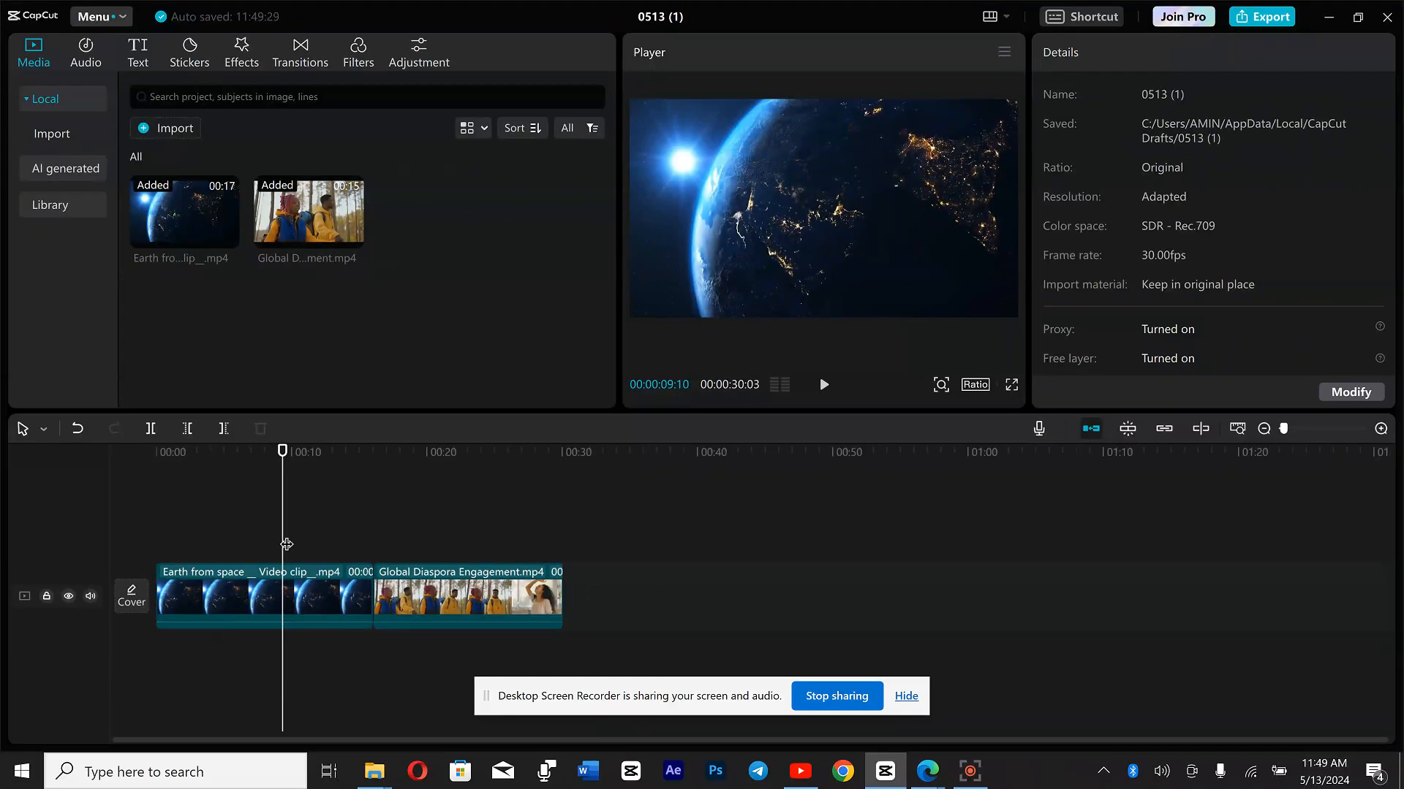
- Split the Earth from space clip at 00:00:03:18, 00:00:07:13 and about 11 seconds, and the Global Diaspora Engagement clip at 00:00:19:06
drag(284, 539, 213, 577)
click(212, 578)
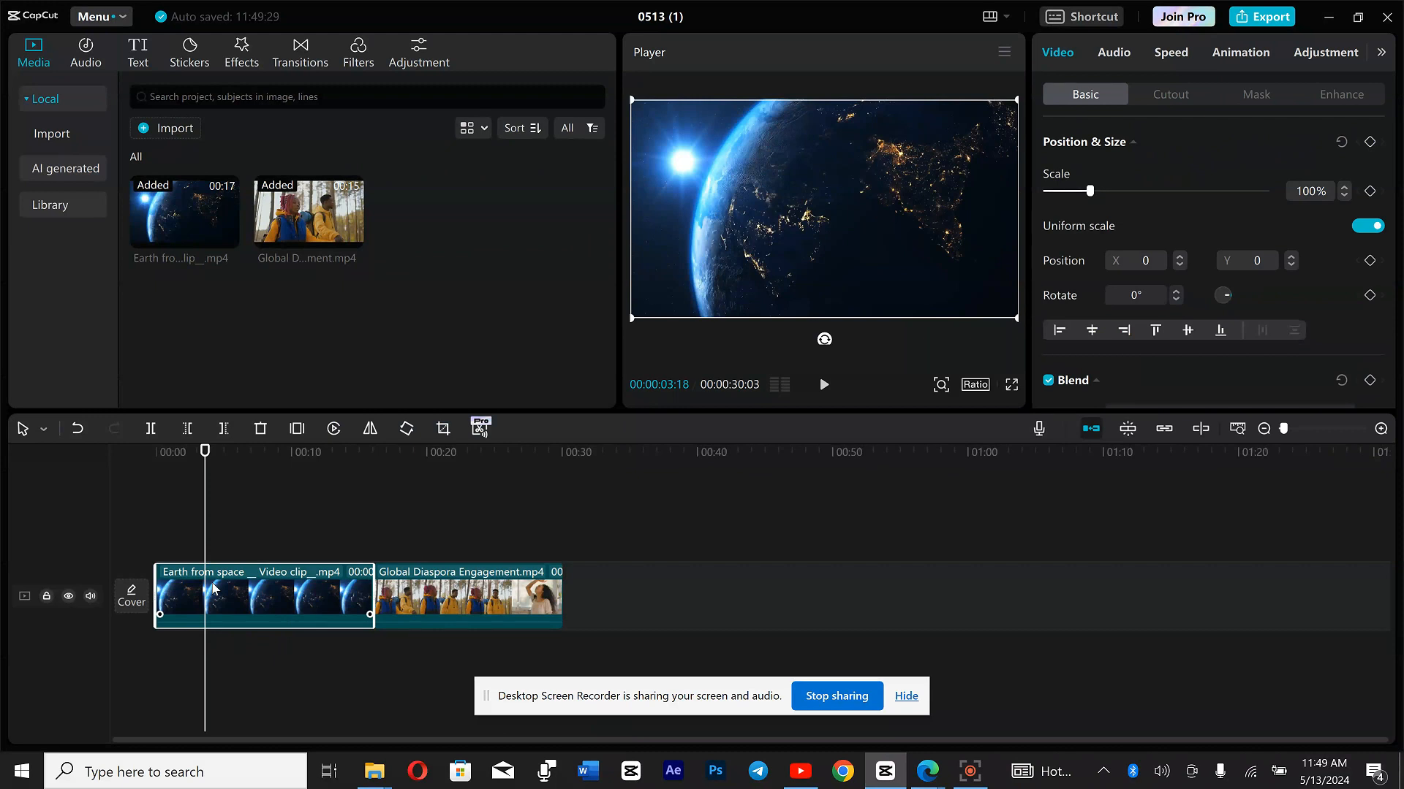
key(ctrl+b)
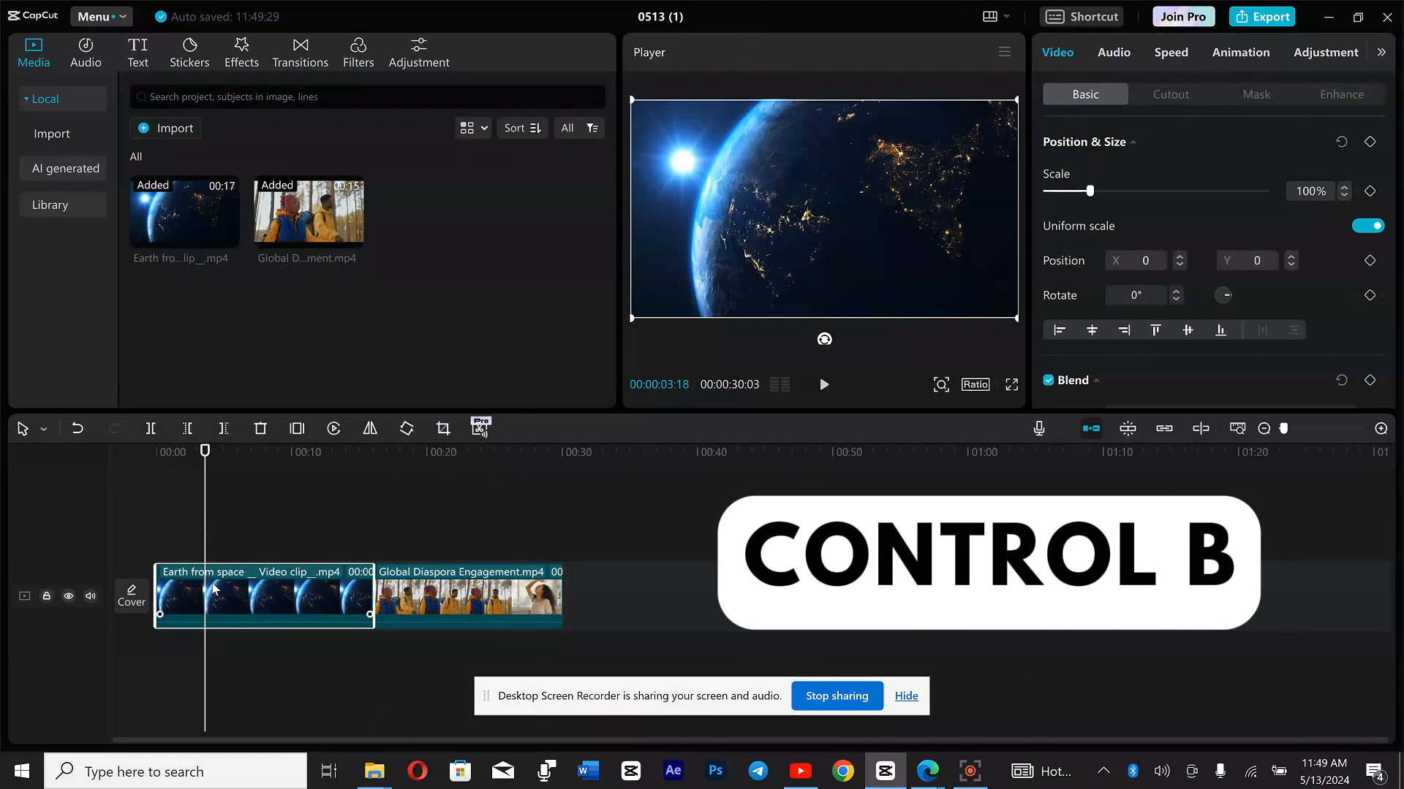
key(ctrl+b)
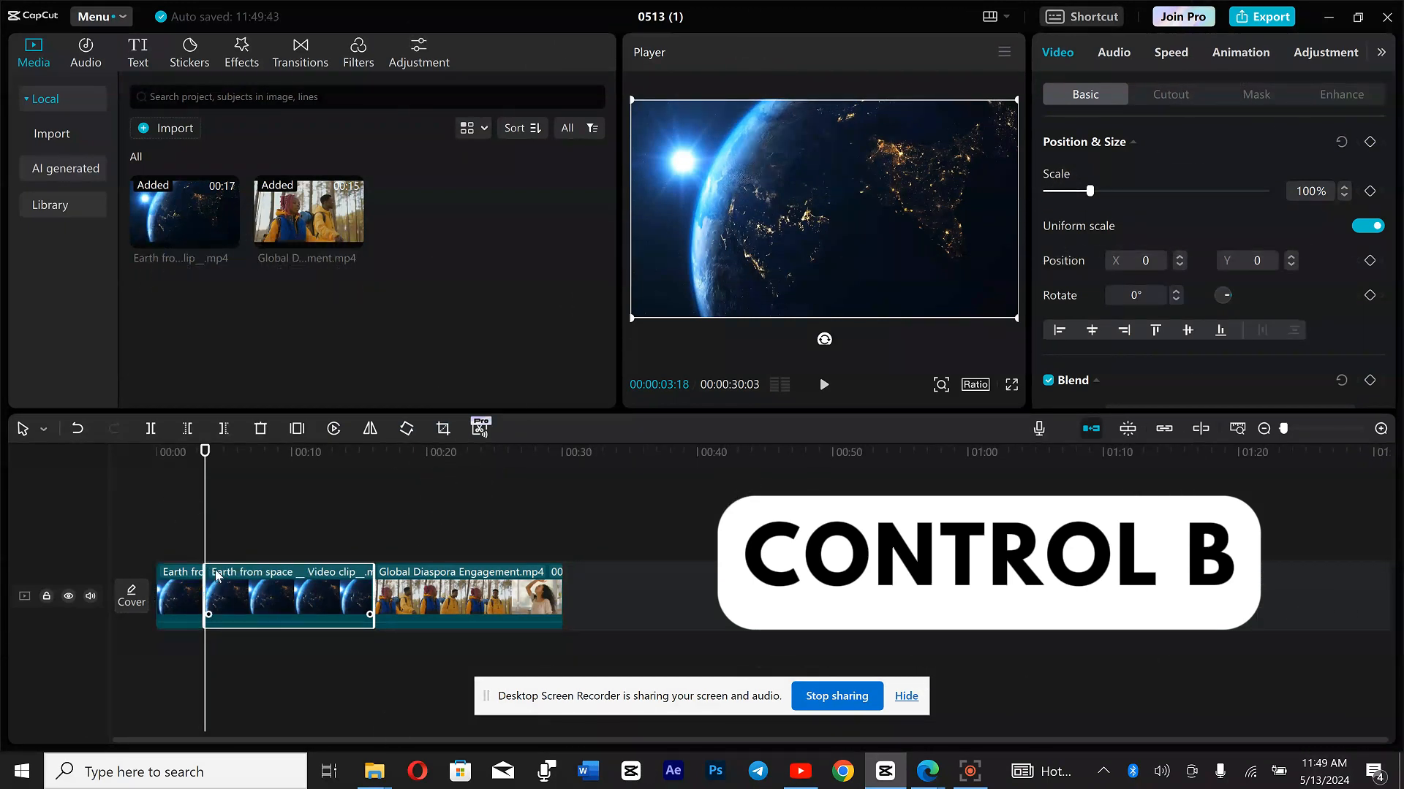
click(202, 533)
click(257, 576)
key(ctrl+b)
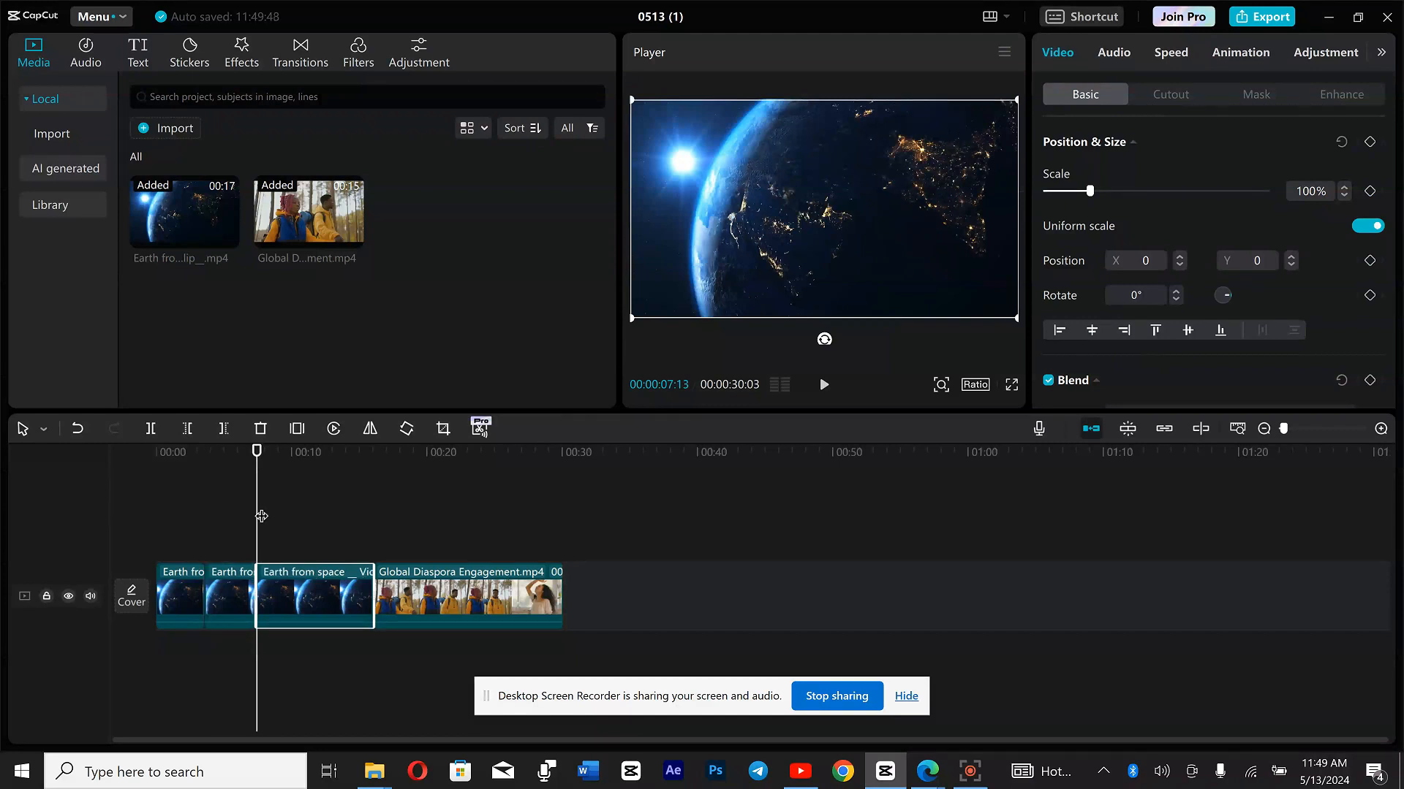
click(296, 531)
drag(296, 531, 303, 539)
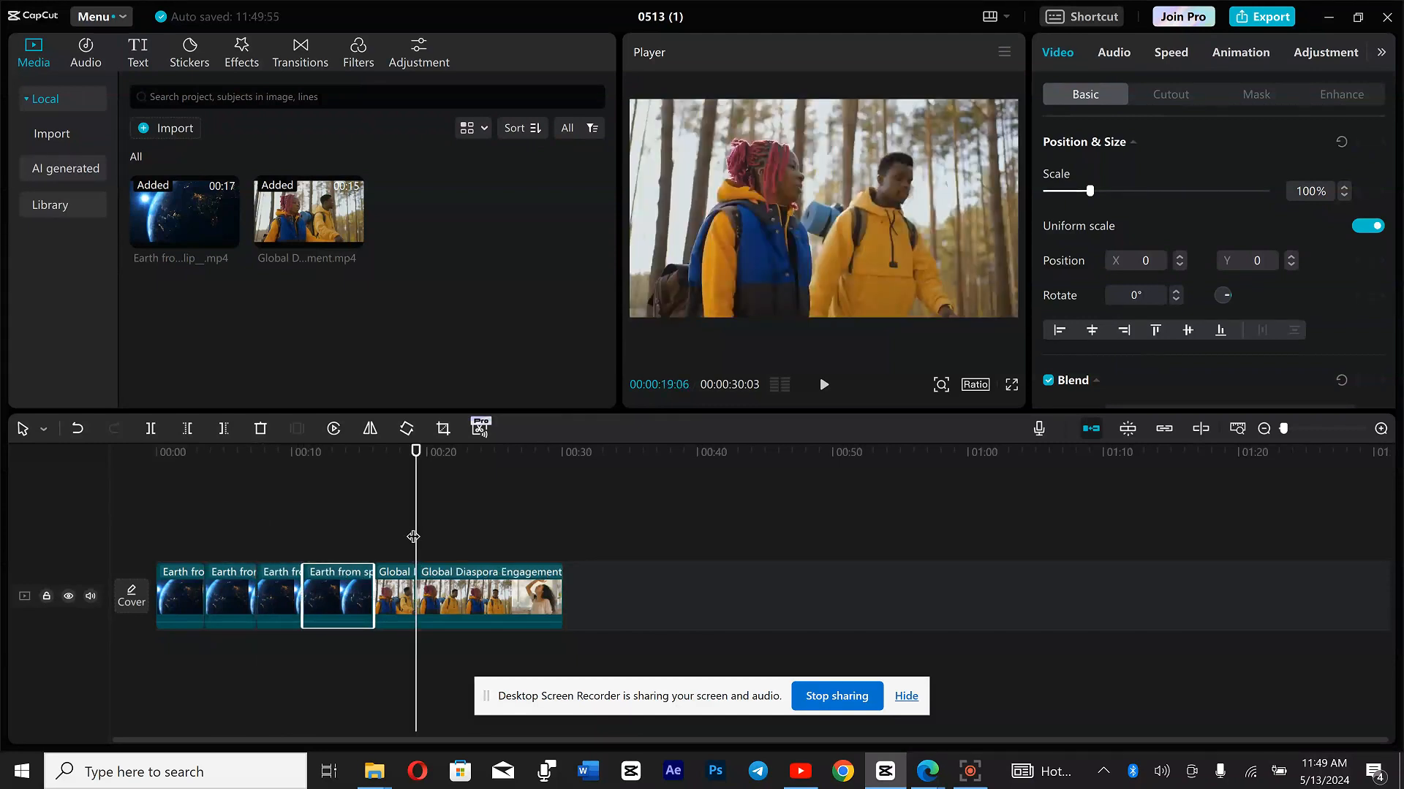
- Split the remaining part of the Global Diaspora Engagement clip at 00:00:22:08 and about 00:00:26:13
drag(416, 538, 458, 558)
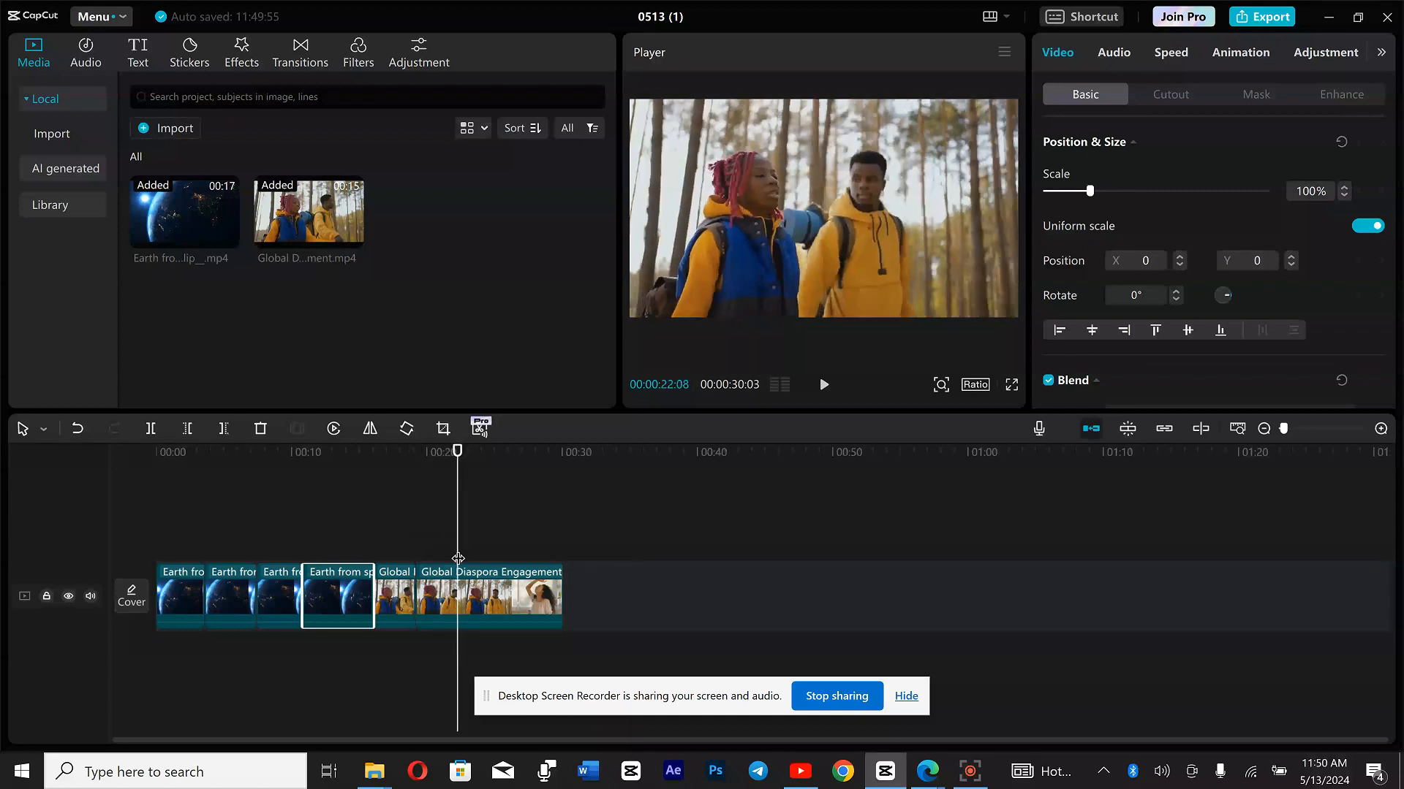
click(475, 592)
key(ctrl+b)
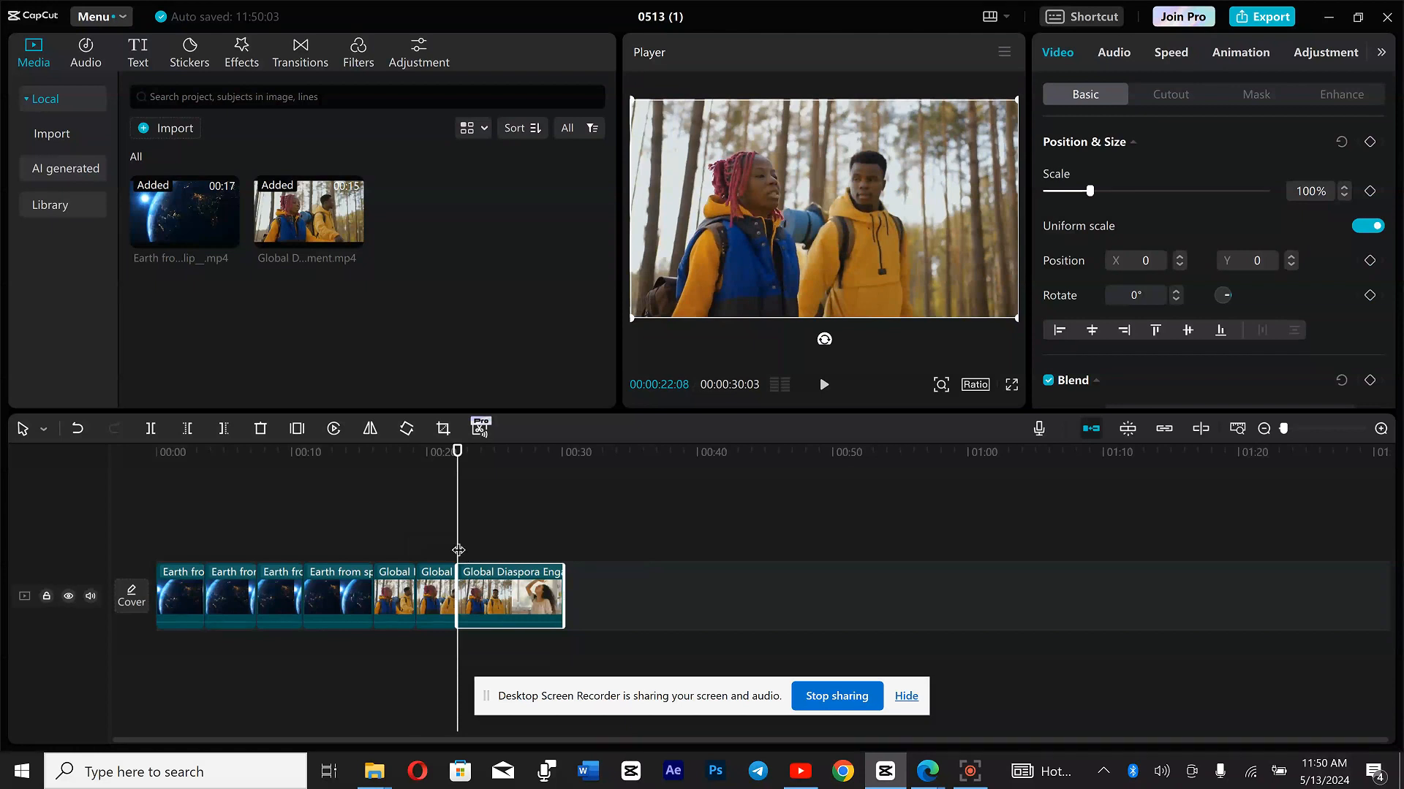
click(516, 592)
key(ctrl+b)
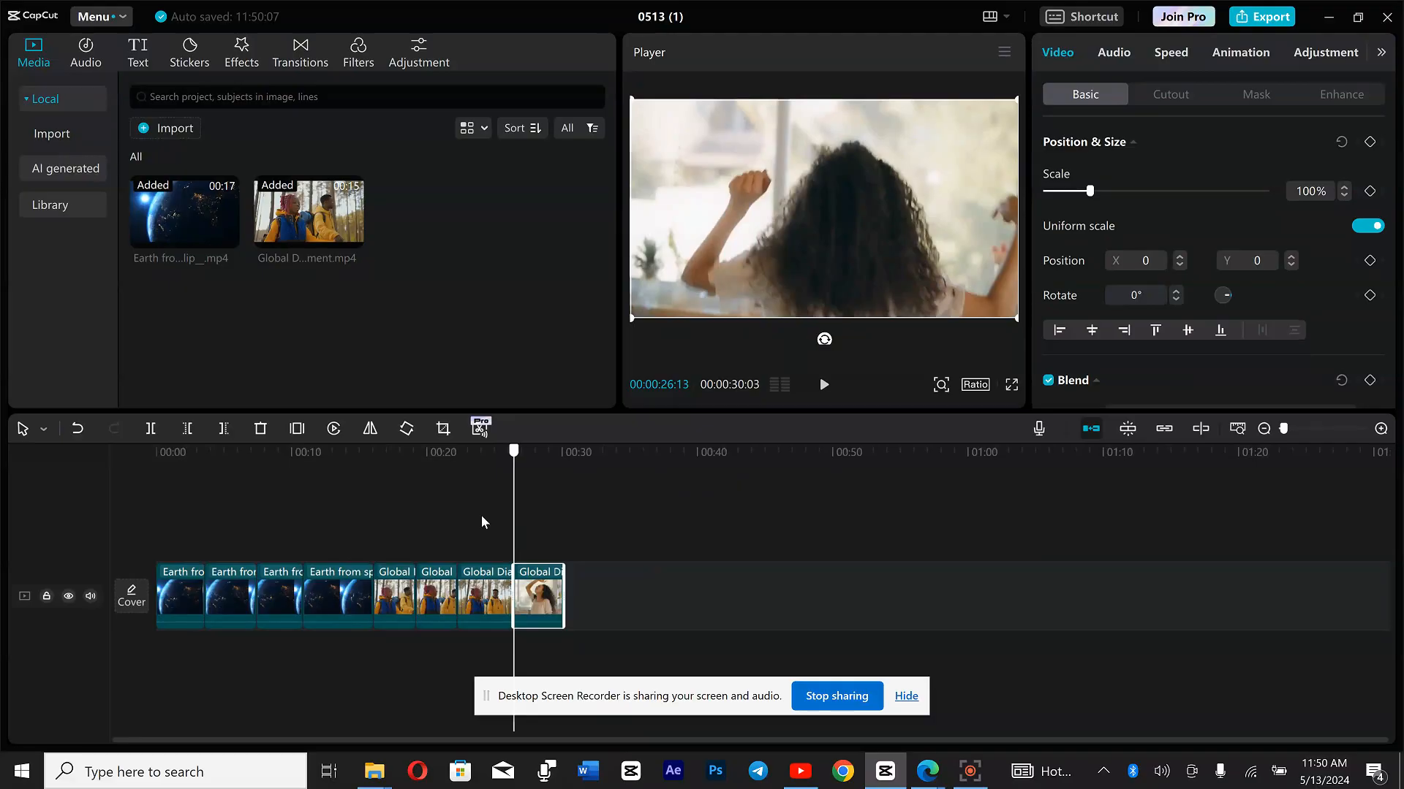
- Add a 0.5 s Glitch transition at the first cut of the Earth from space clip and move the playhead to its start
drag(482, 519, 205, 548)
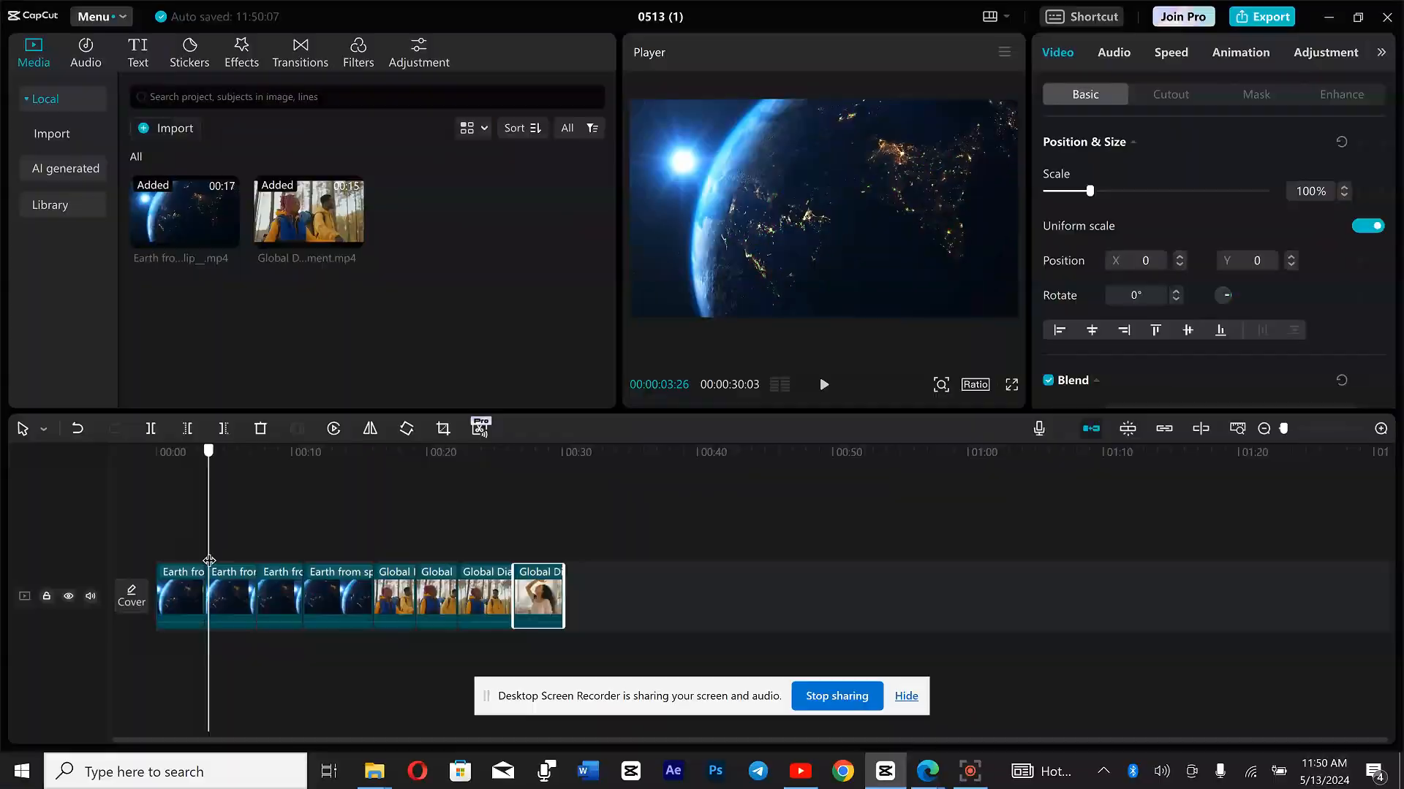
click(192, 590)
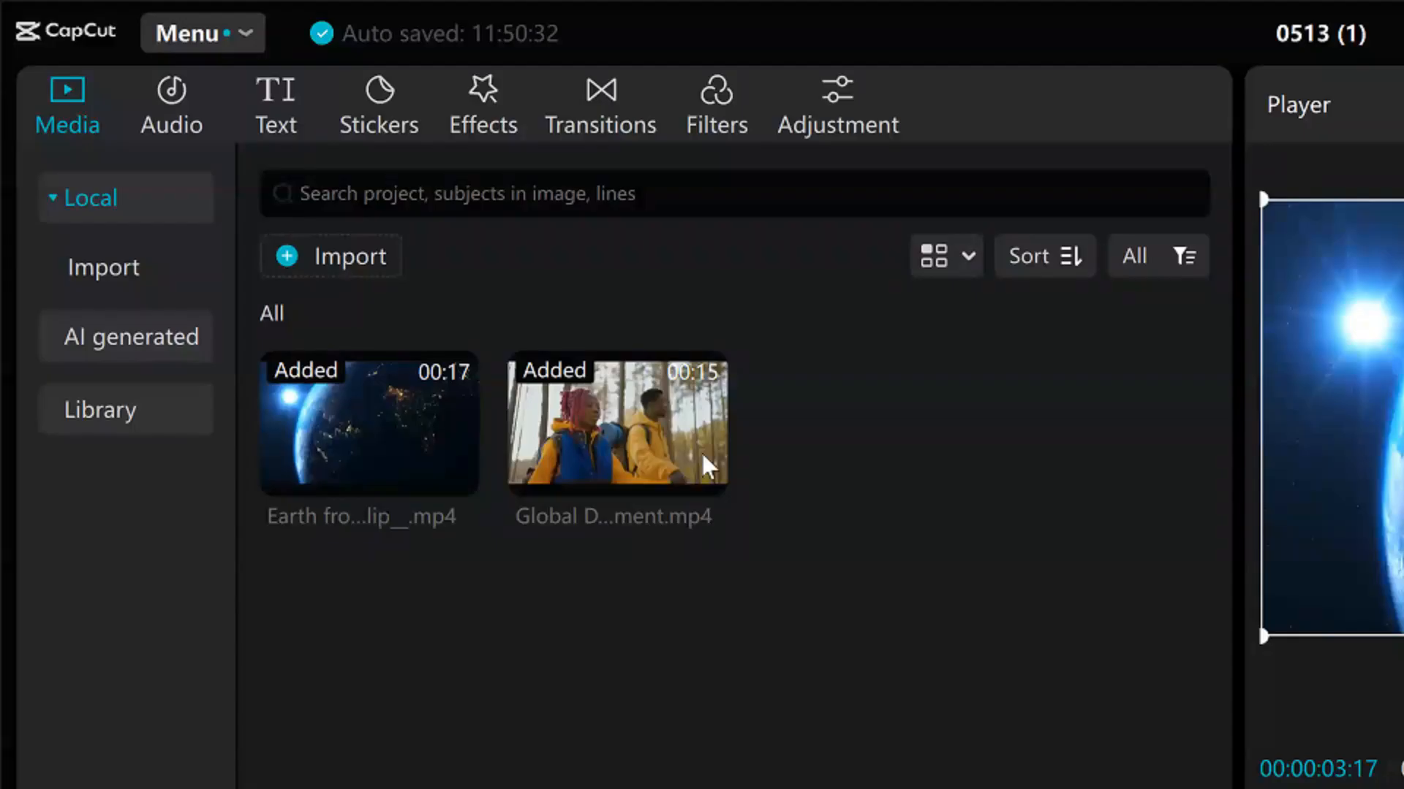
click(610, 126)
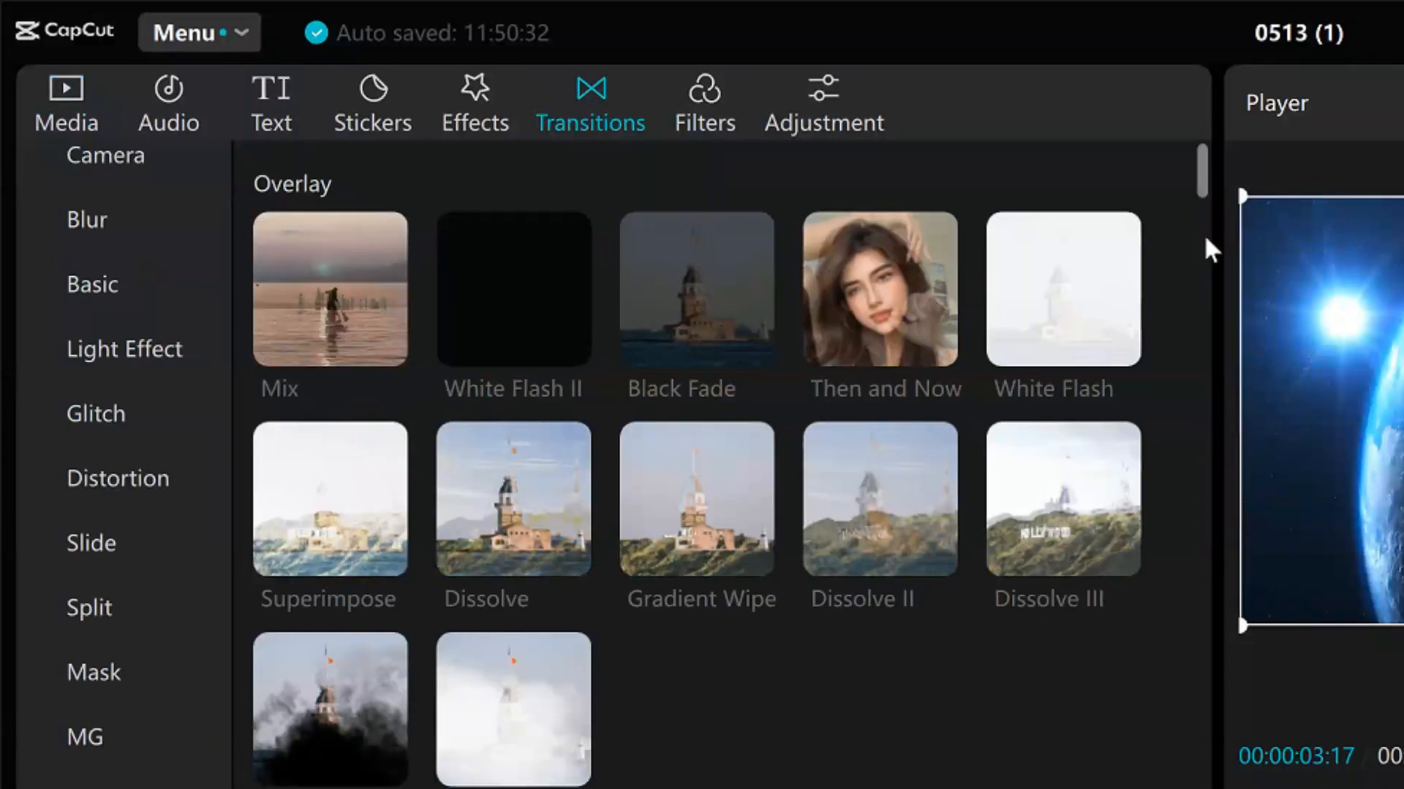
drag(1200, 188, 1208, 530)
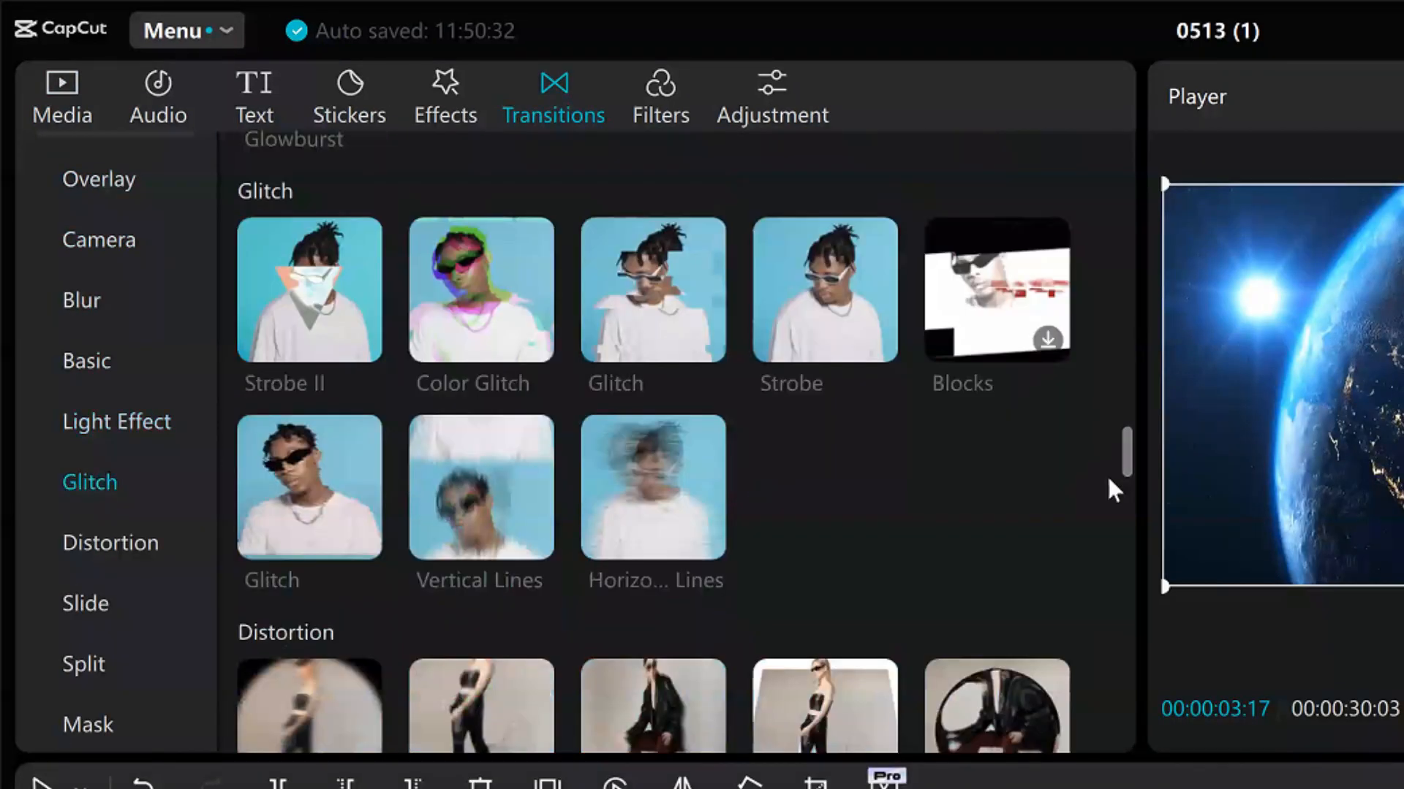
drag(1109, 480, 1087, 653)
drag(1157, 687, 1155, 718)
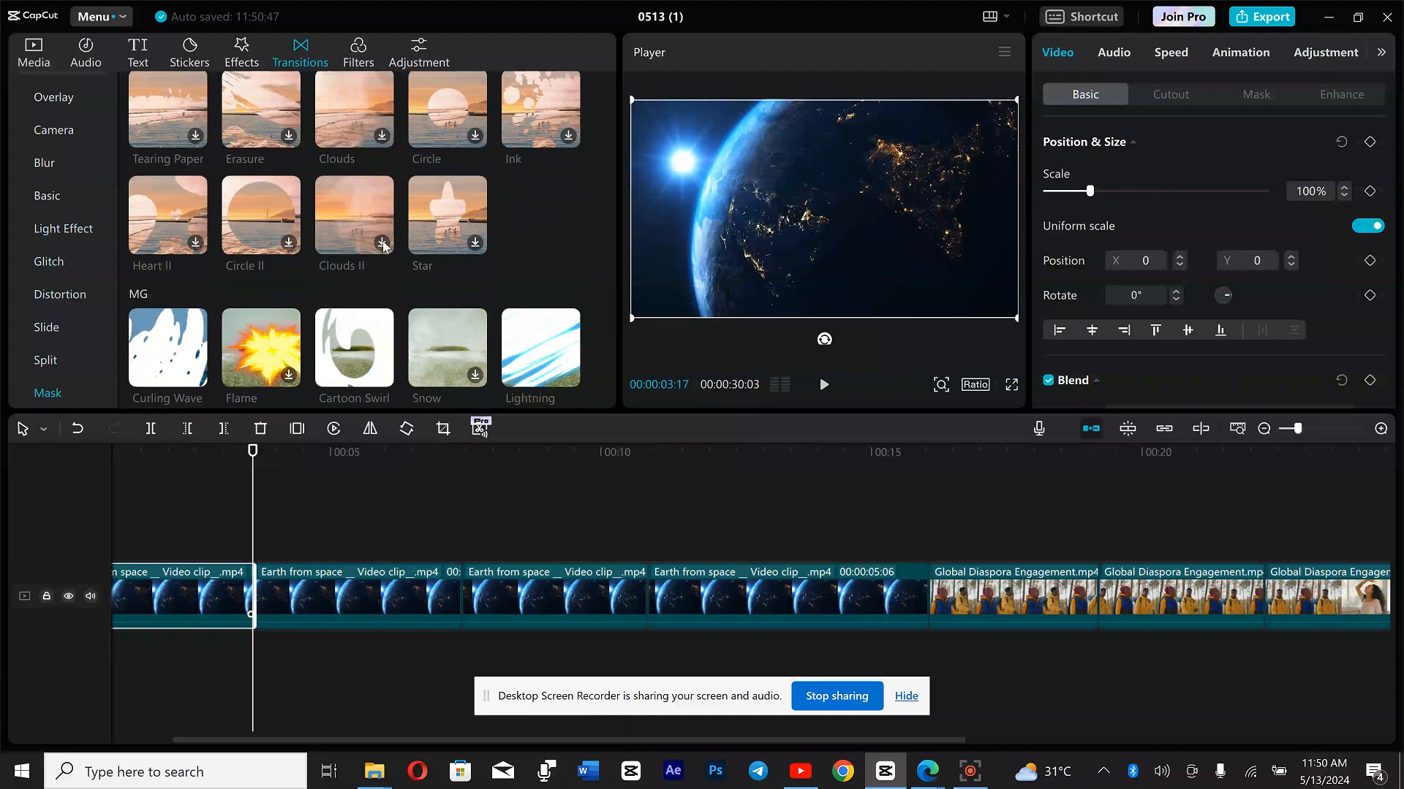
click(382, 242)
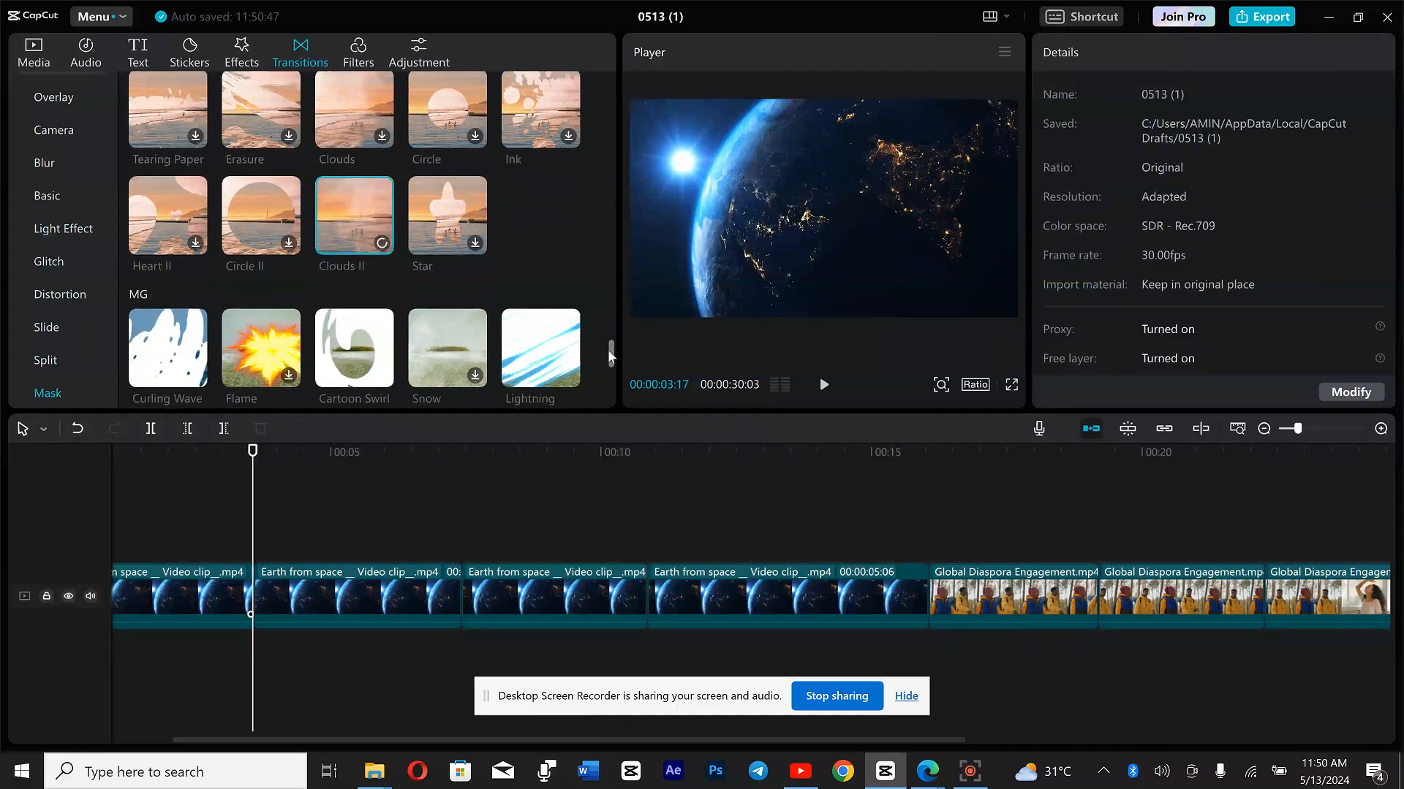
drag(607, 349, 599, 238)
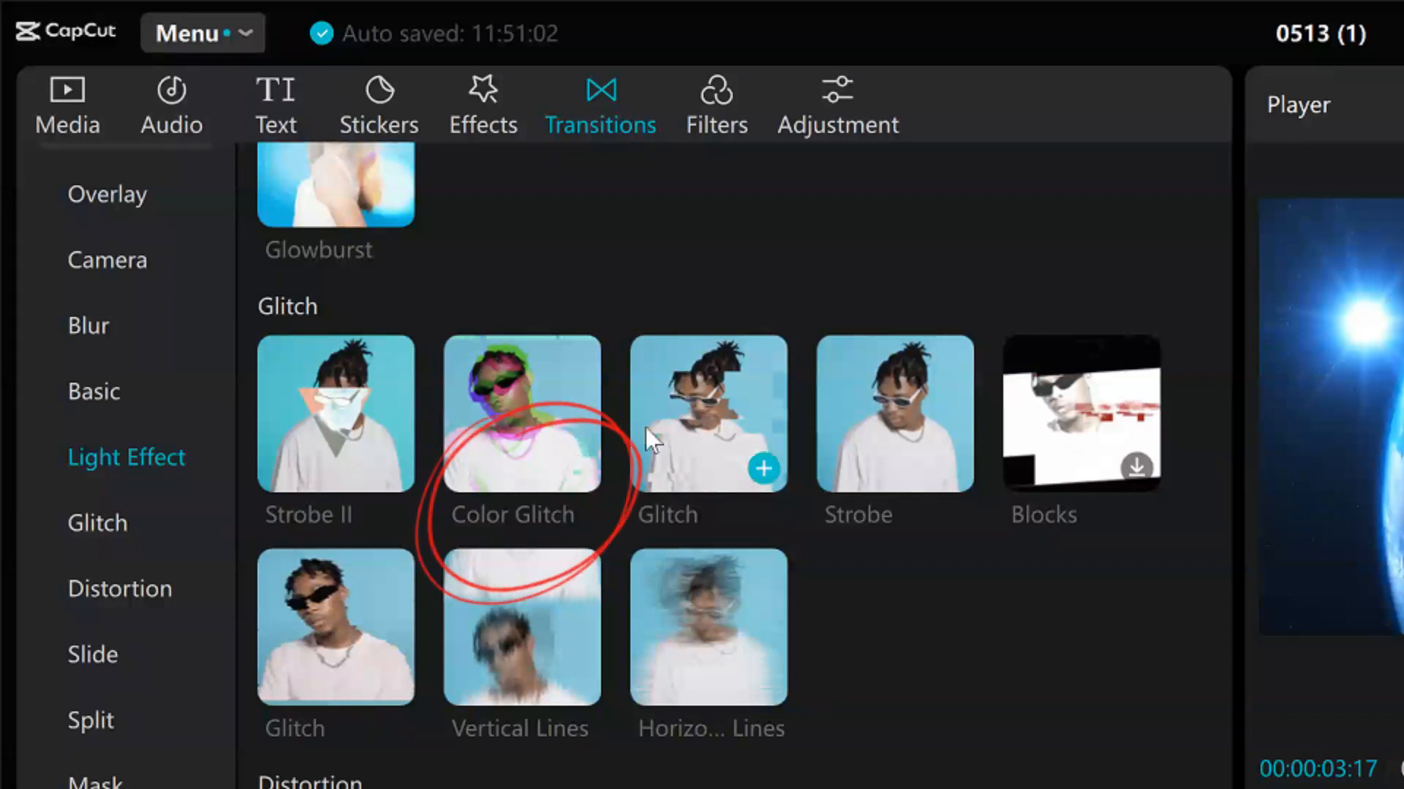
click(554, 445)
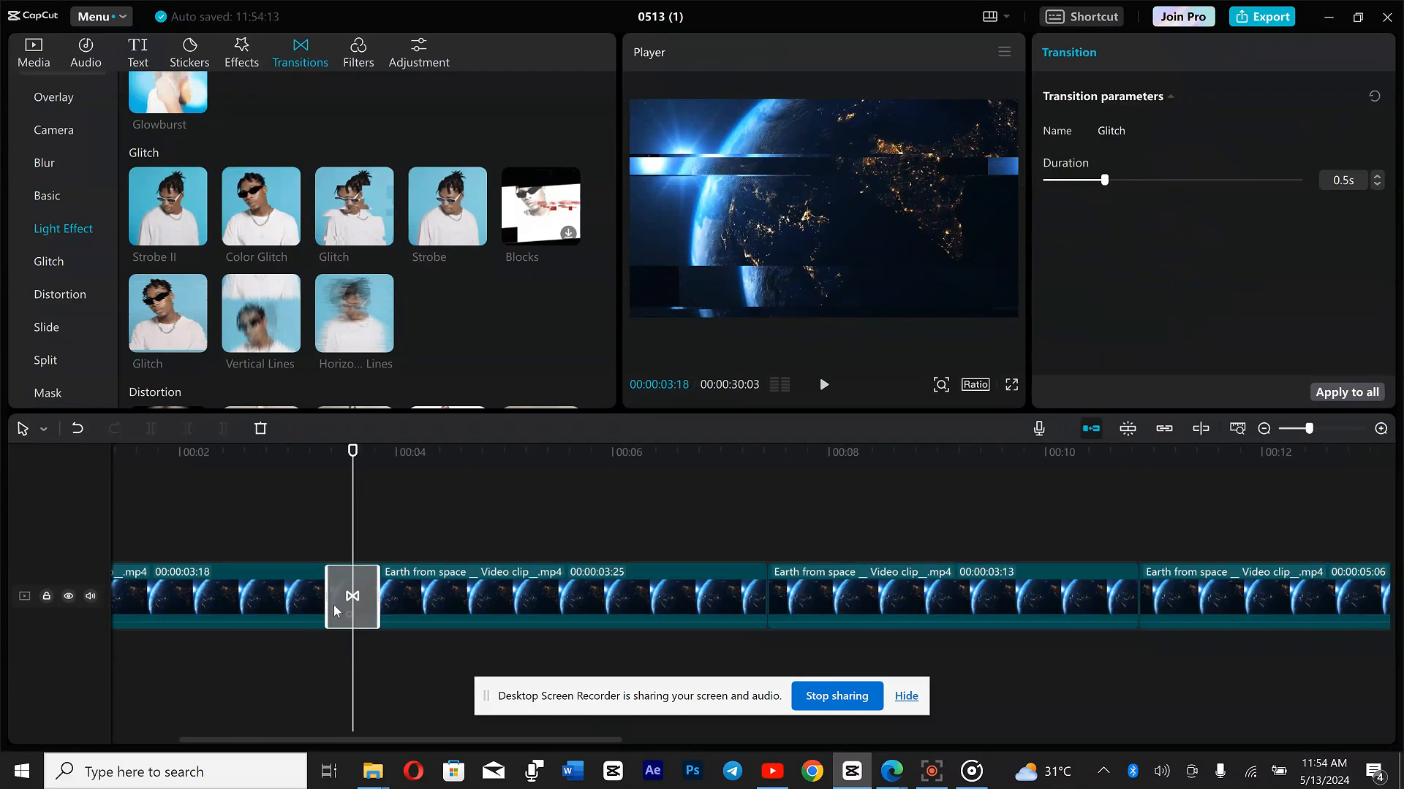
click(347, 537)
click(328, 545)
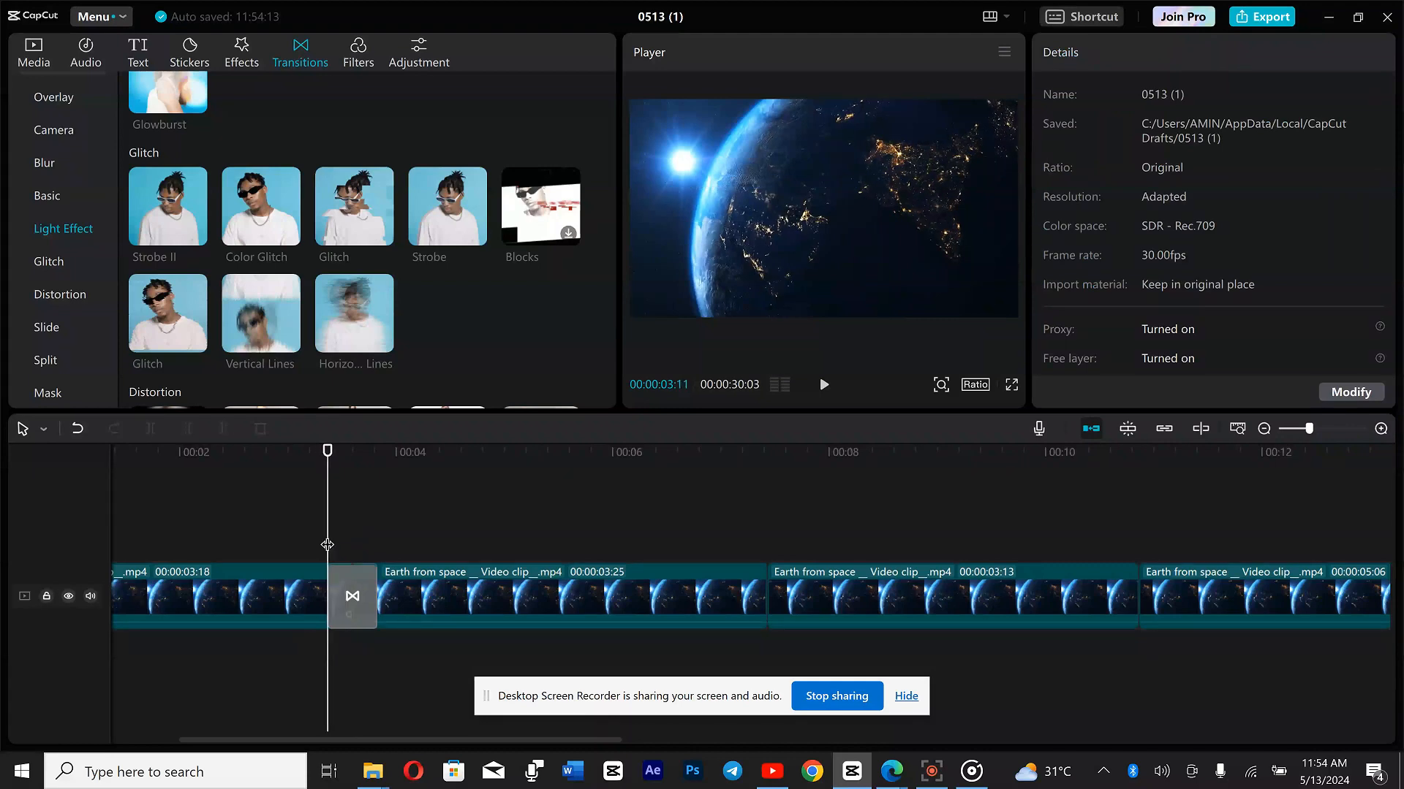
- Search the Downloads folder for "glitch" and import the glitch sound effect MP3 into the project media
click(34, 51)
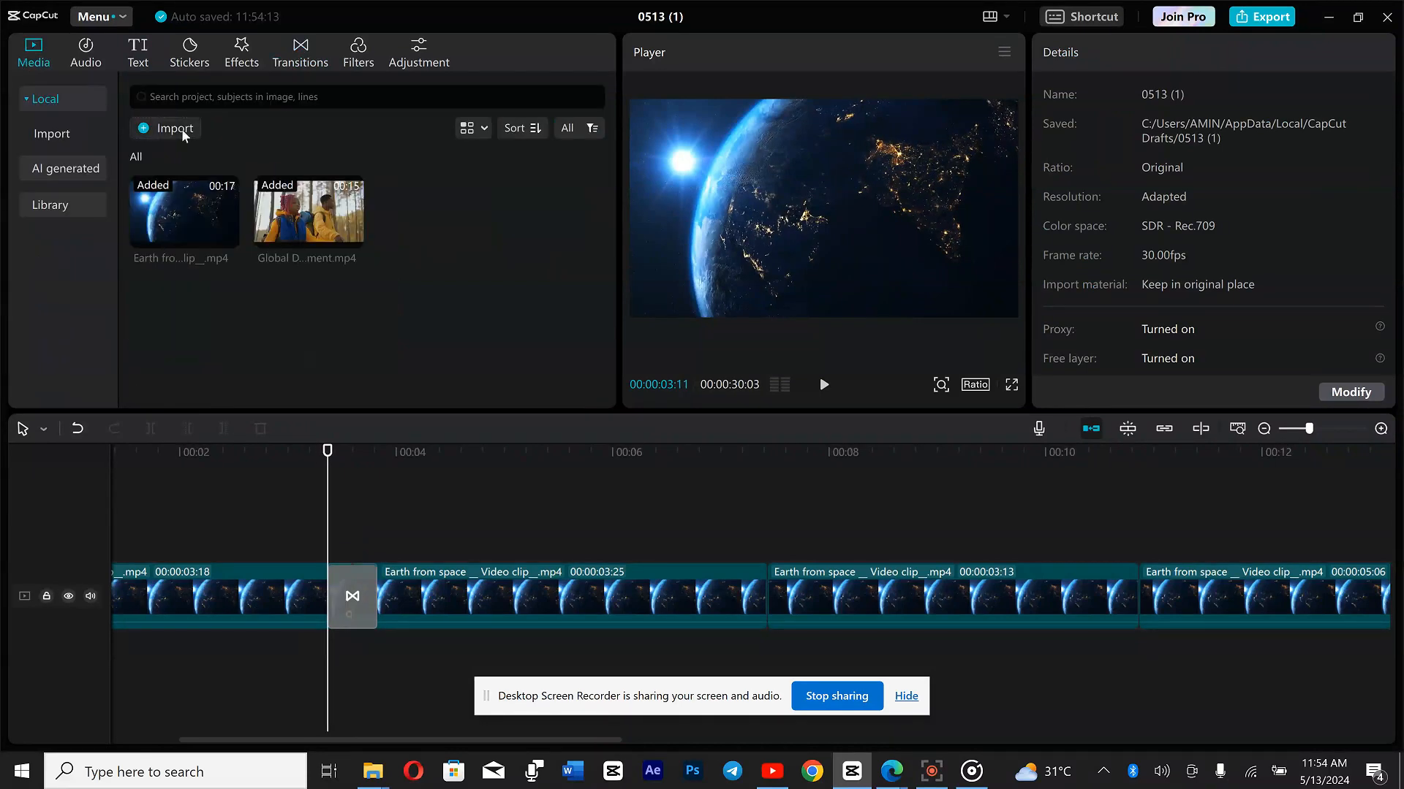
click(183, 133)
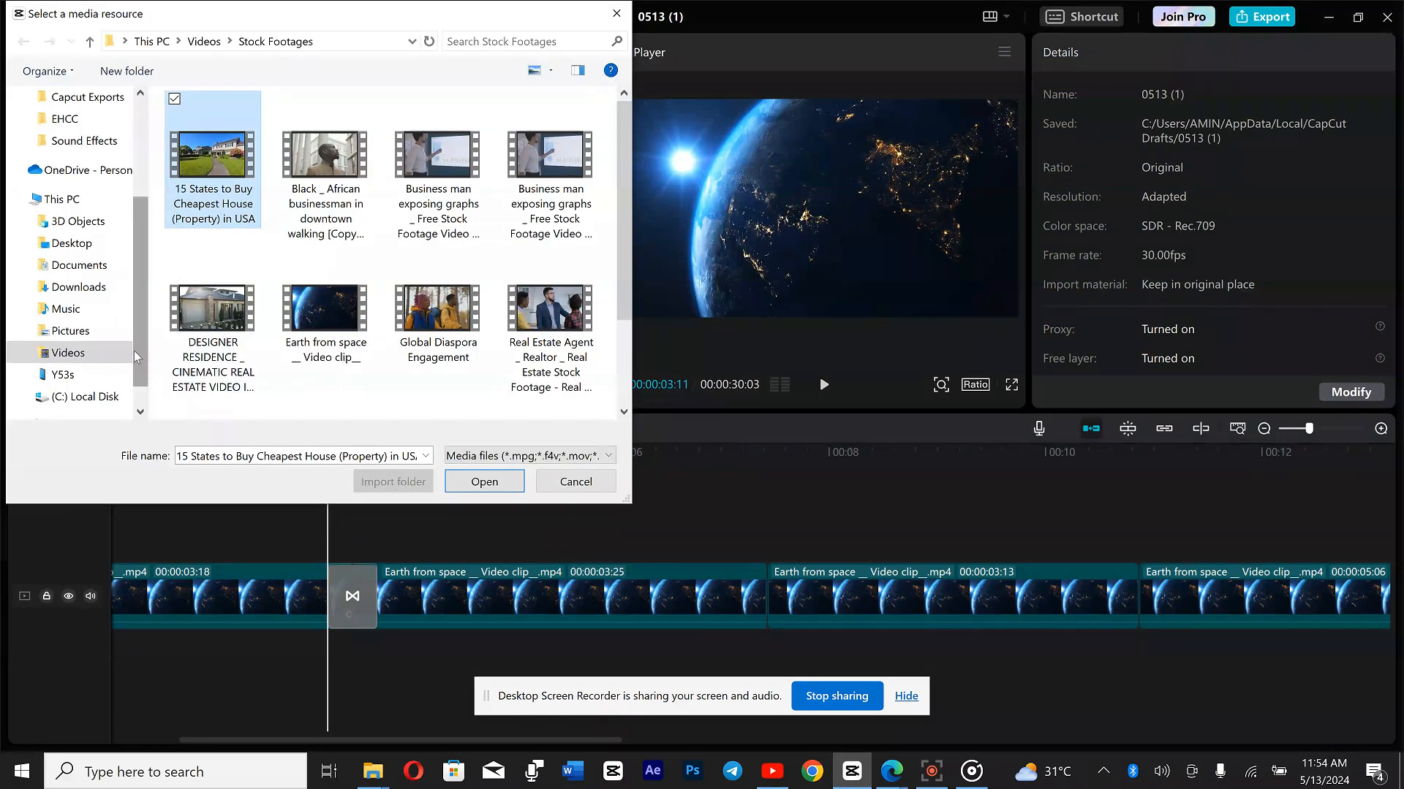
click(85, 317)
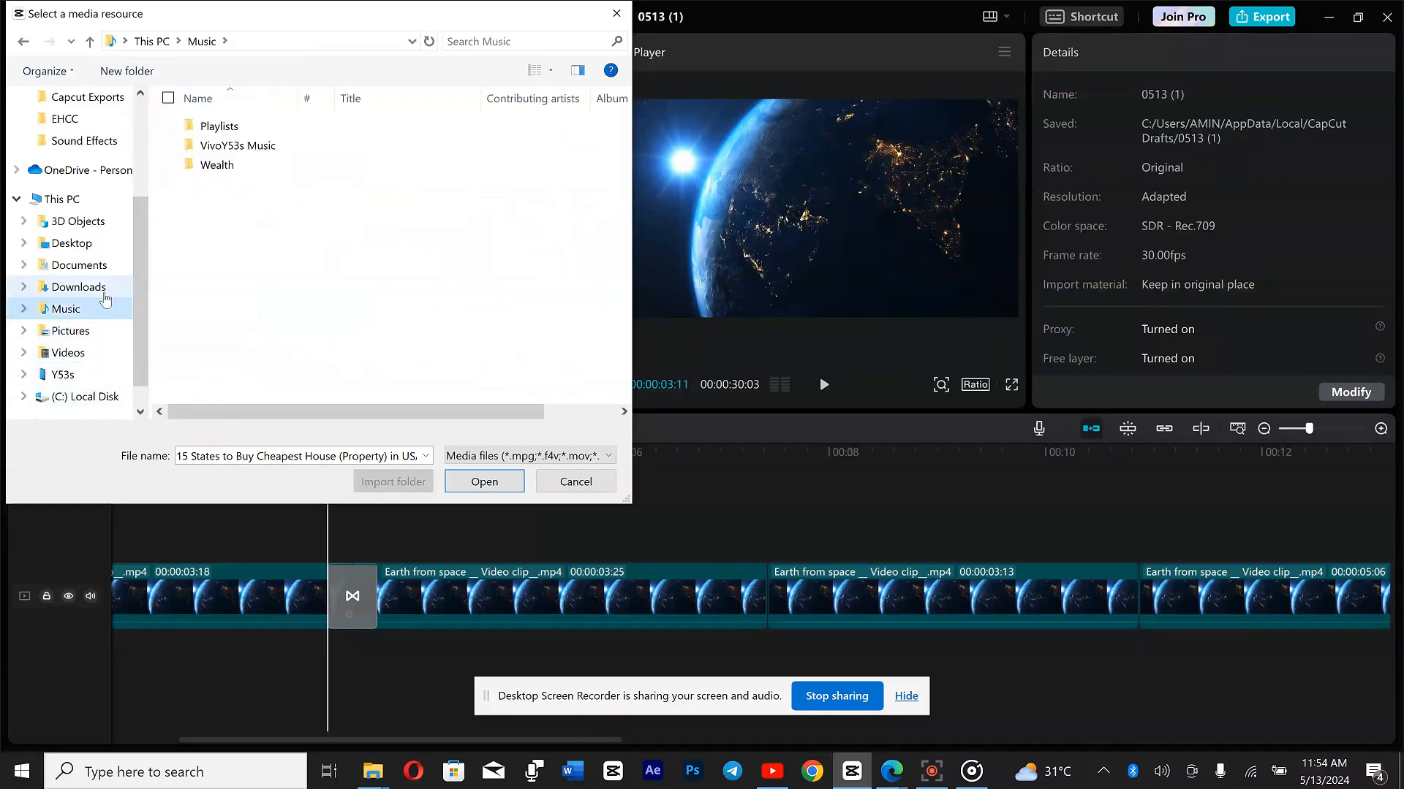
click(103, 292)
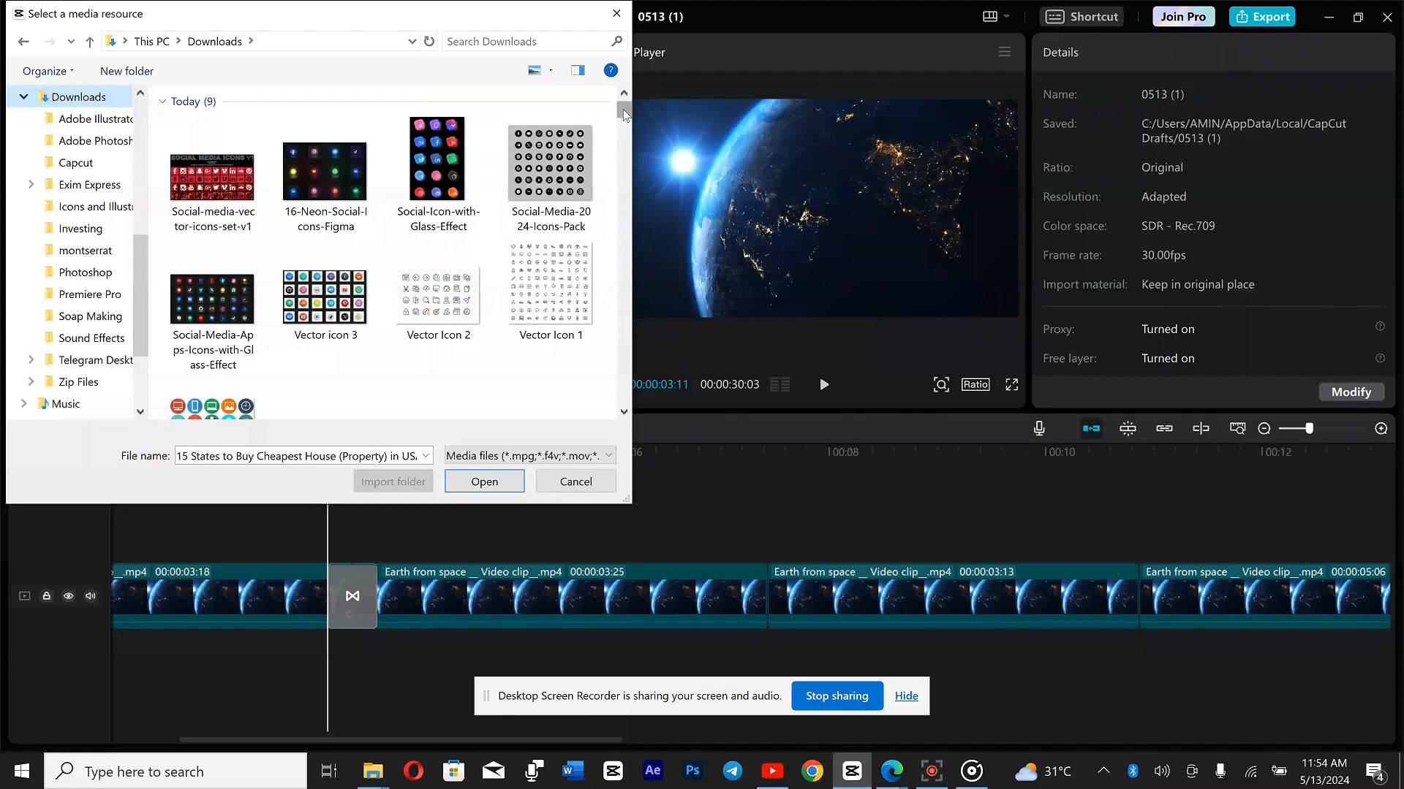
drag(623, 117, 545, 84)
click(520, 40)
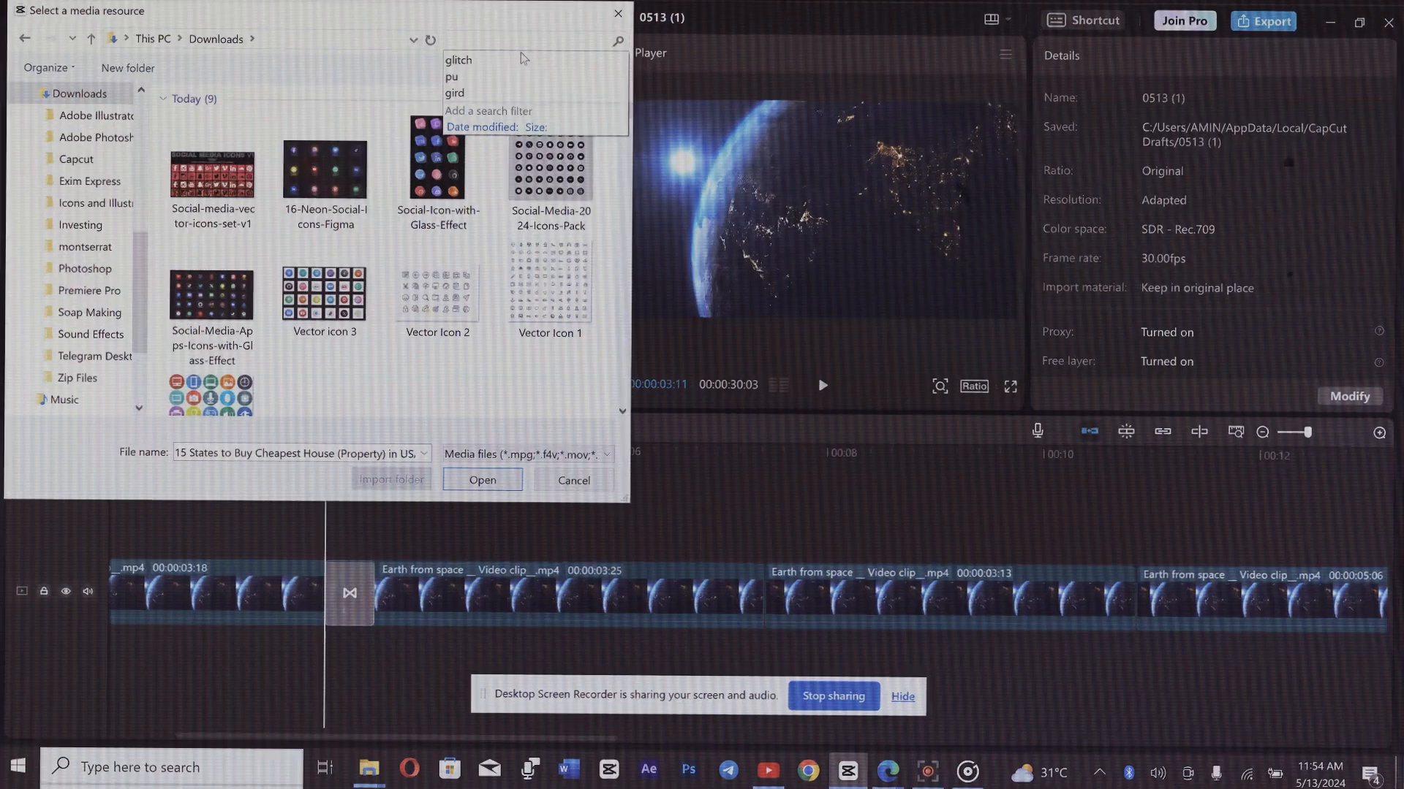
click(520, 61)
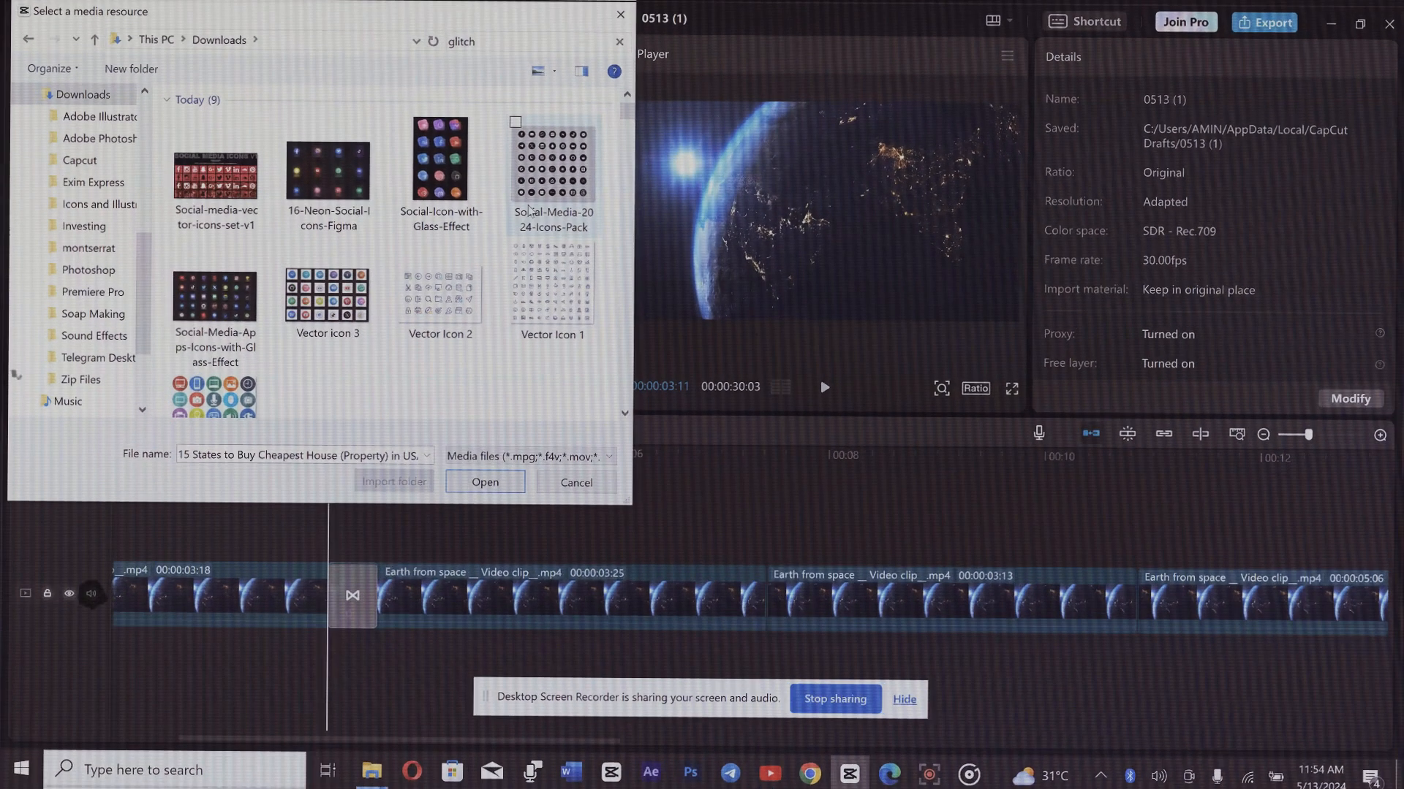
double_click(551, 150)
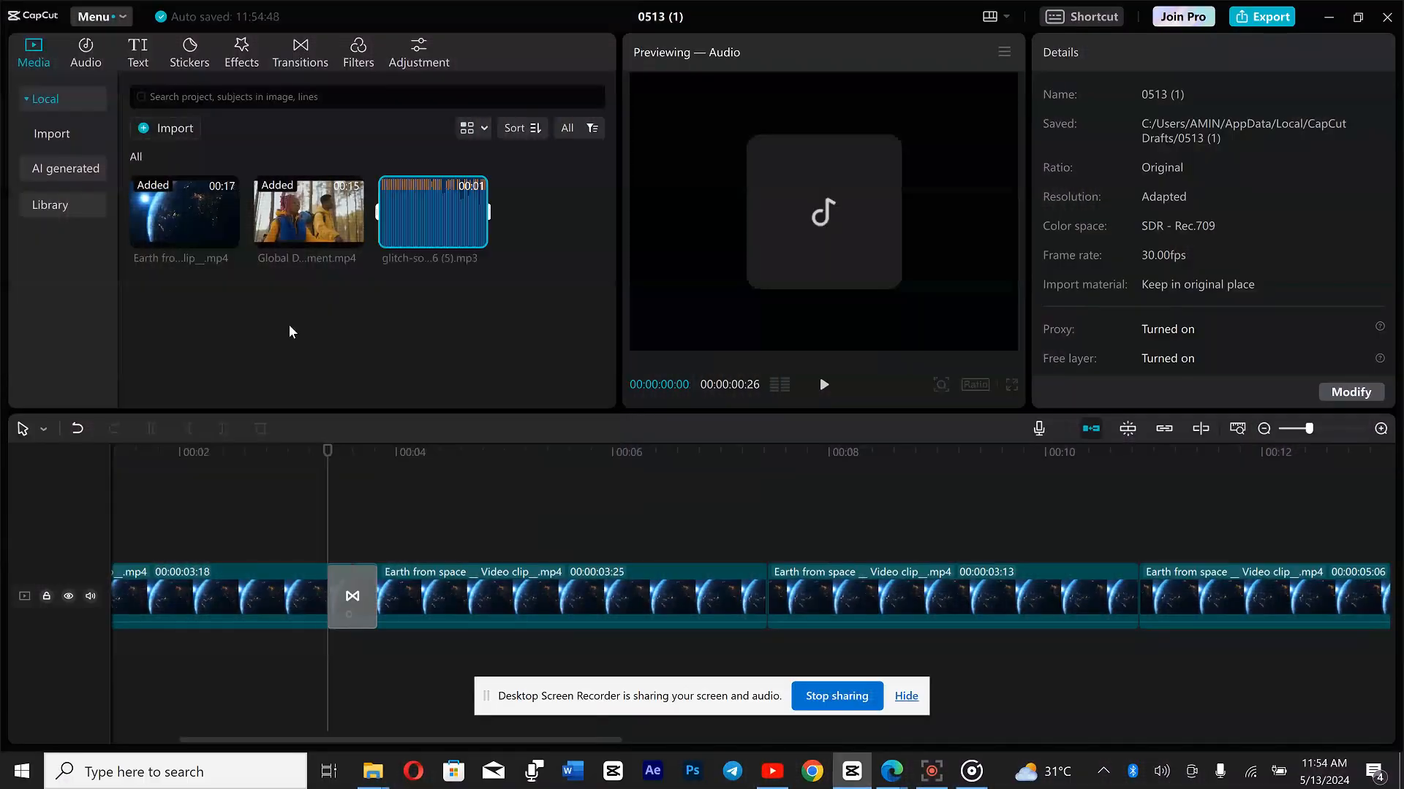
- Preview the imported glitch sound effect and place it on an audio track below the Glitch transition, starting at about 00:00:03:11
click(418, 229)
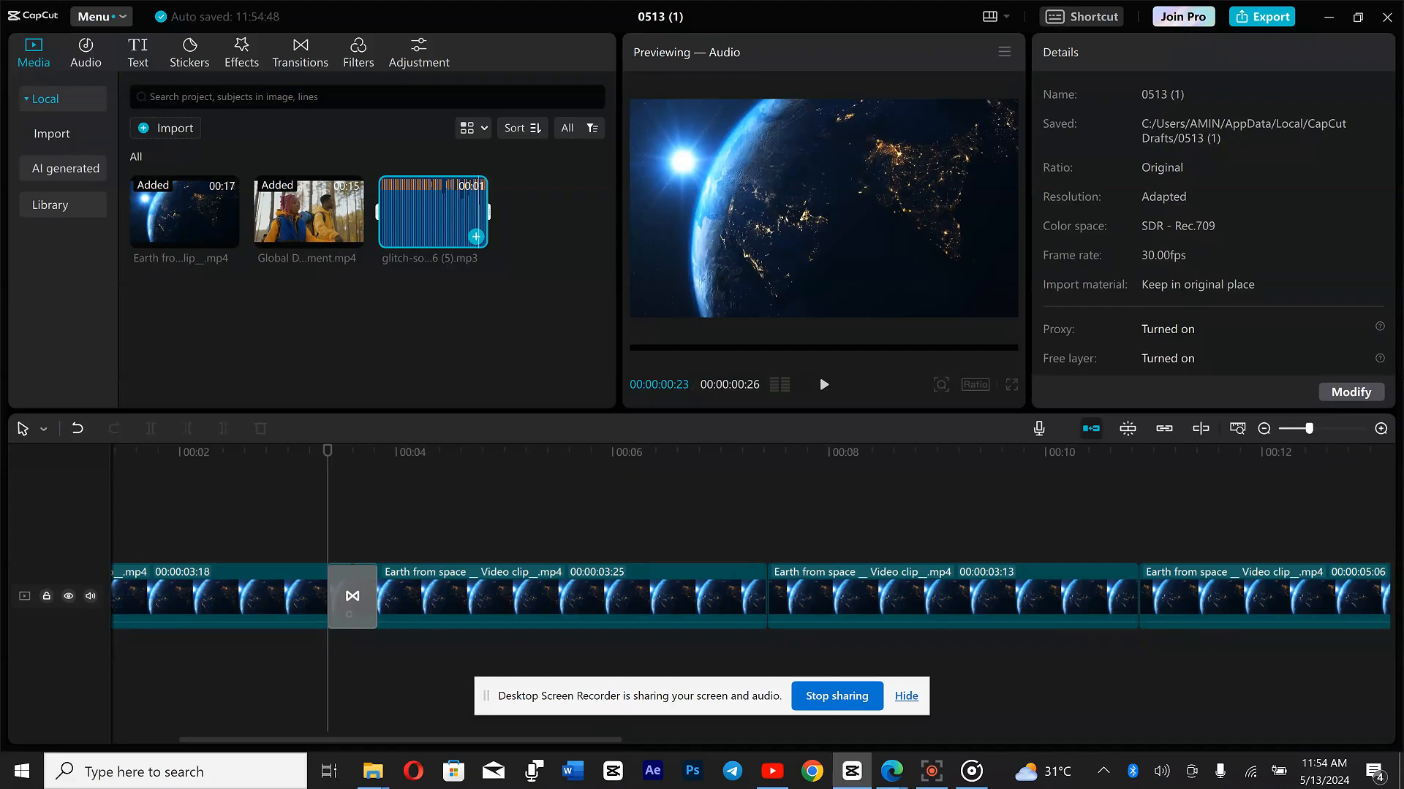
drag(904, 415, 331, 661)
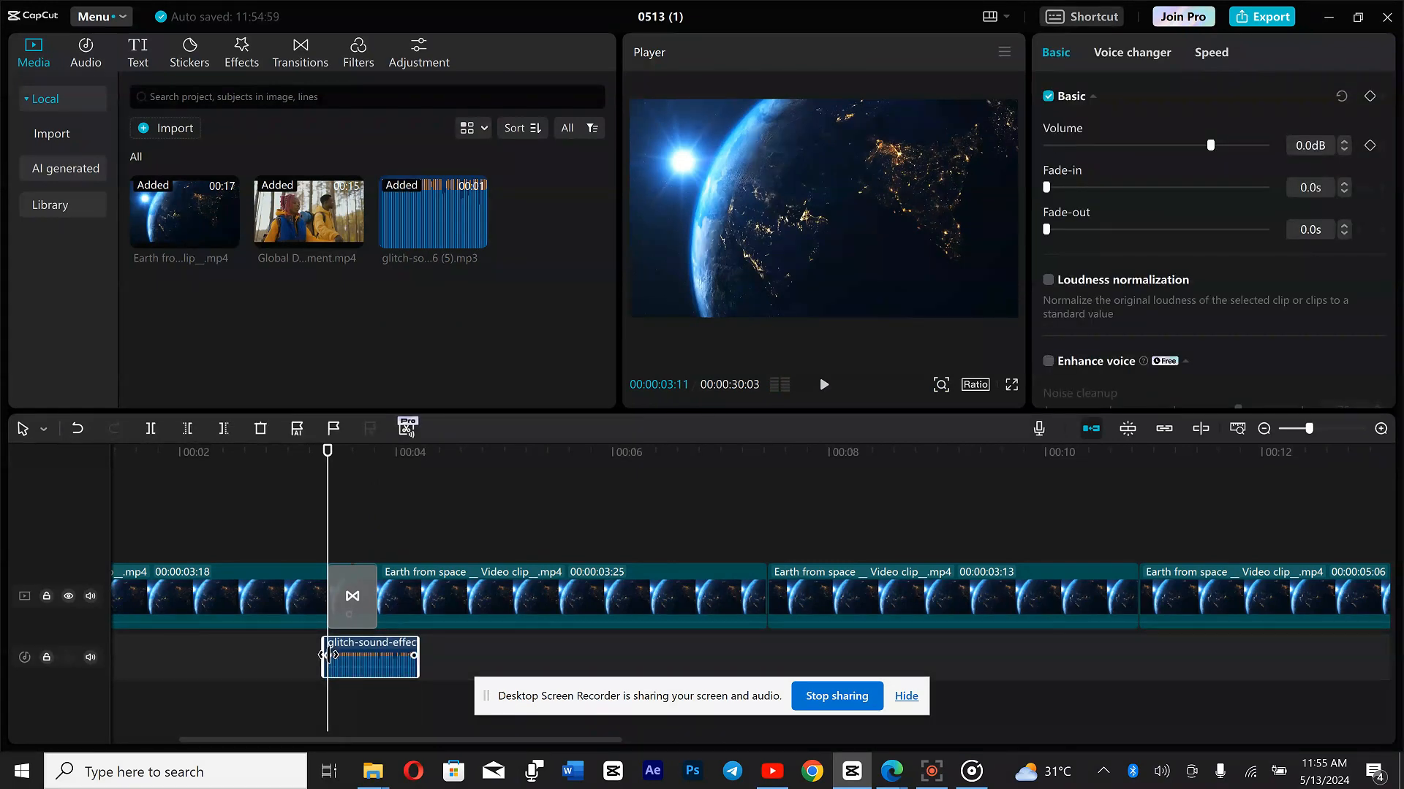
- Align the glitch sound effect's start with the Glitch transition at 00:00:03:11 and play back that part of the timeline
drag(329, 655, 360, 664)
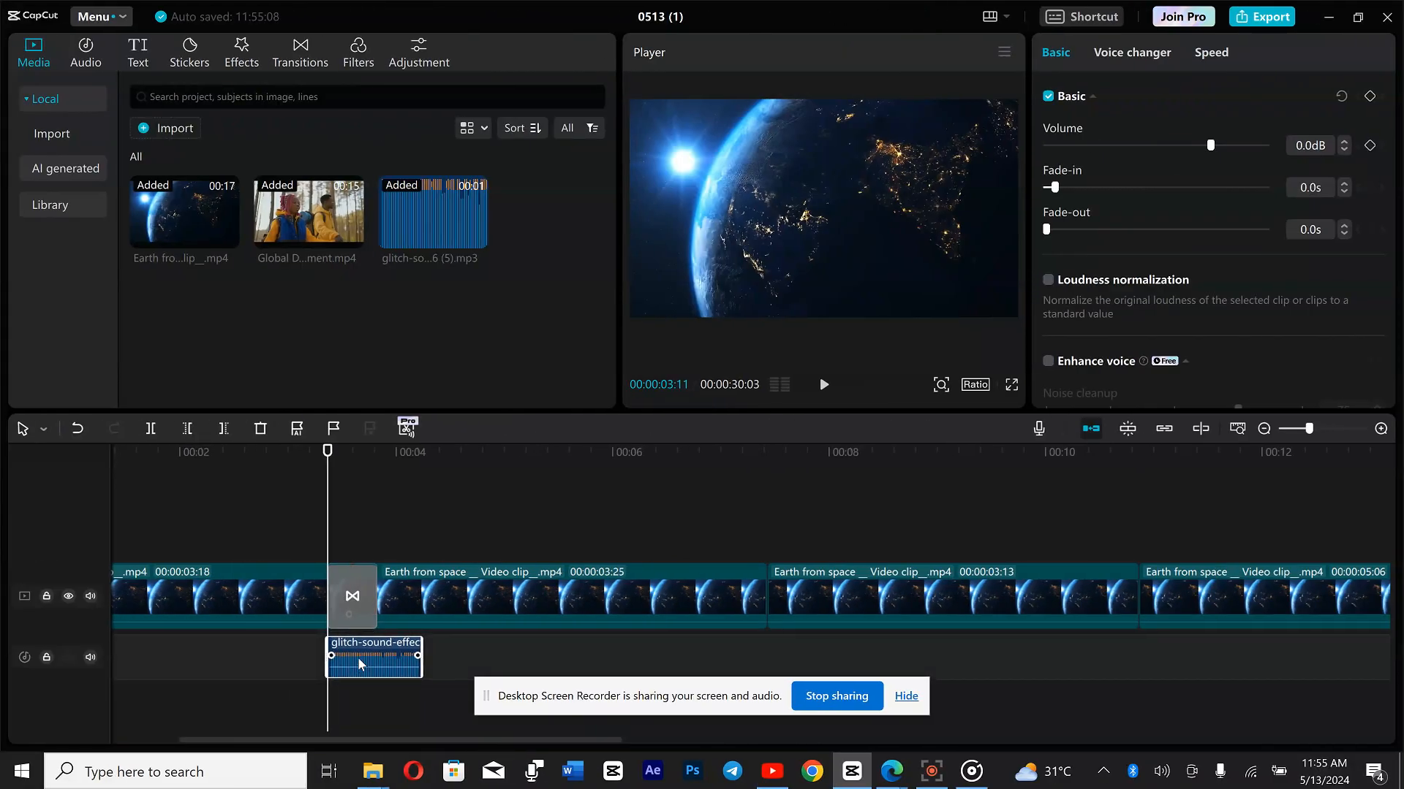
click(285, 530)
key(space)
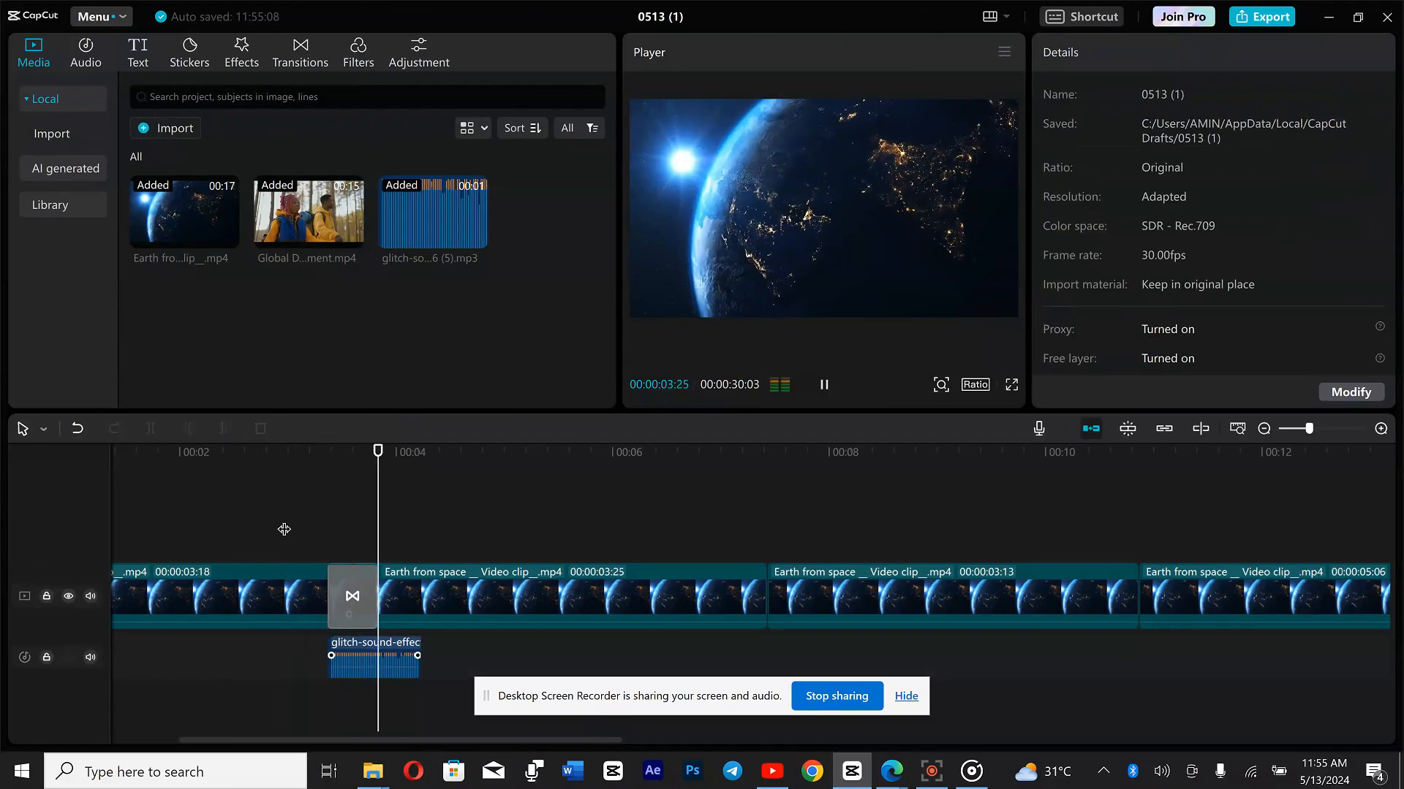
key(space)
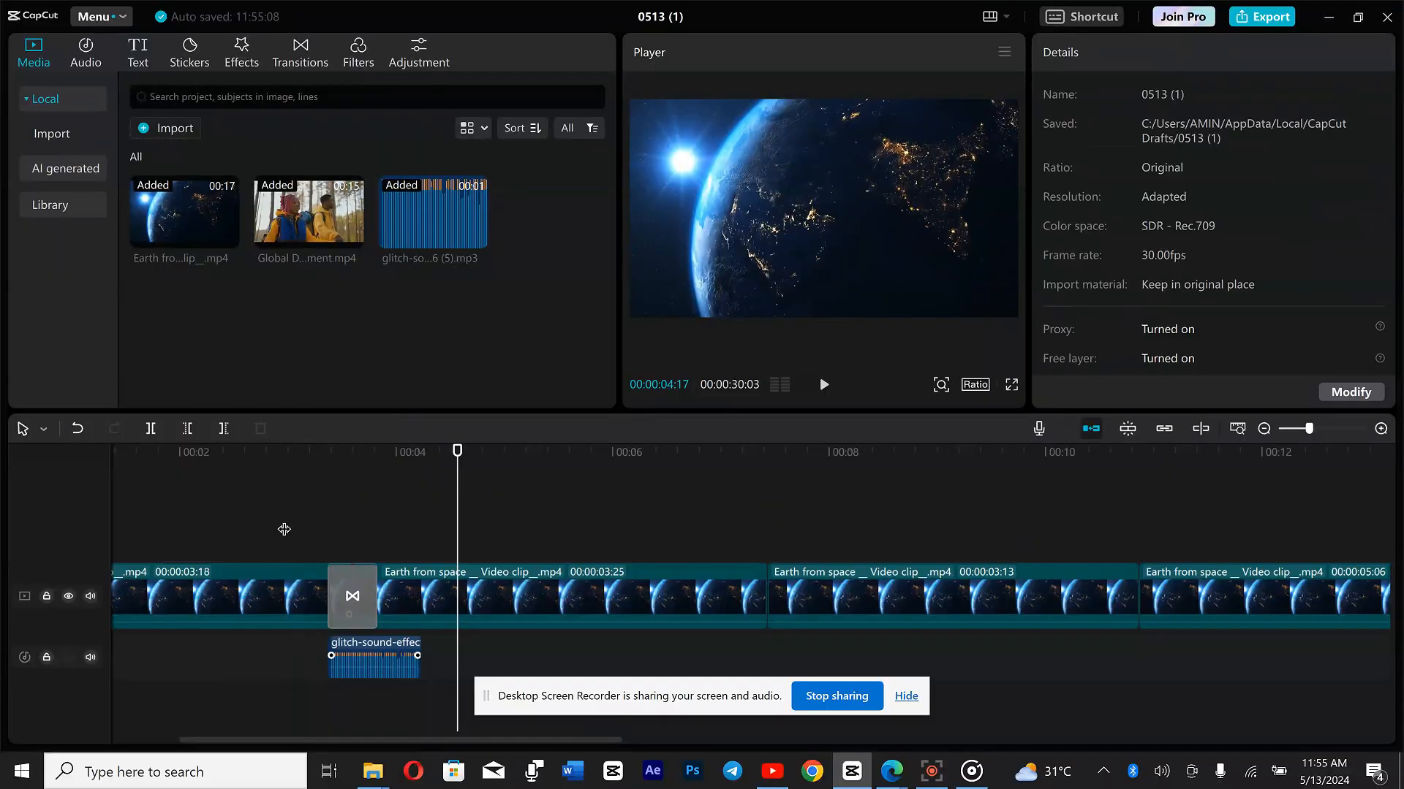
click(284, 529)
key(space)
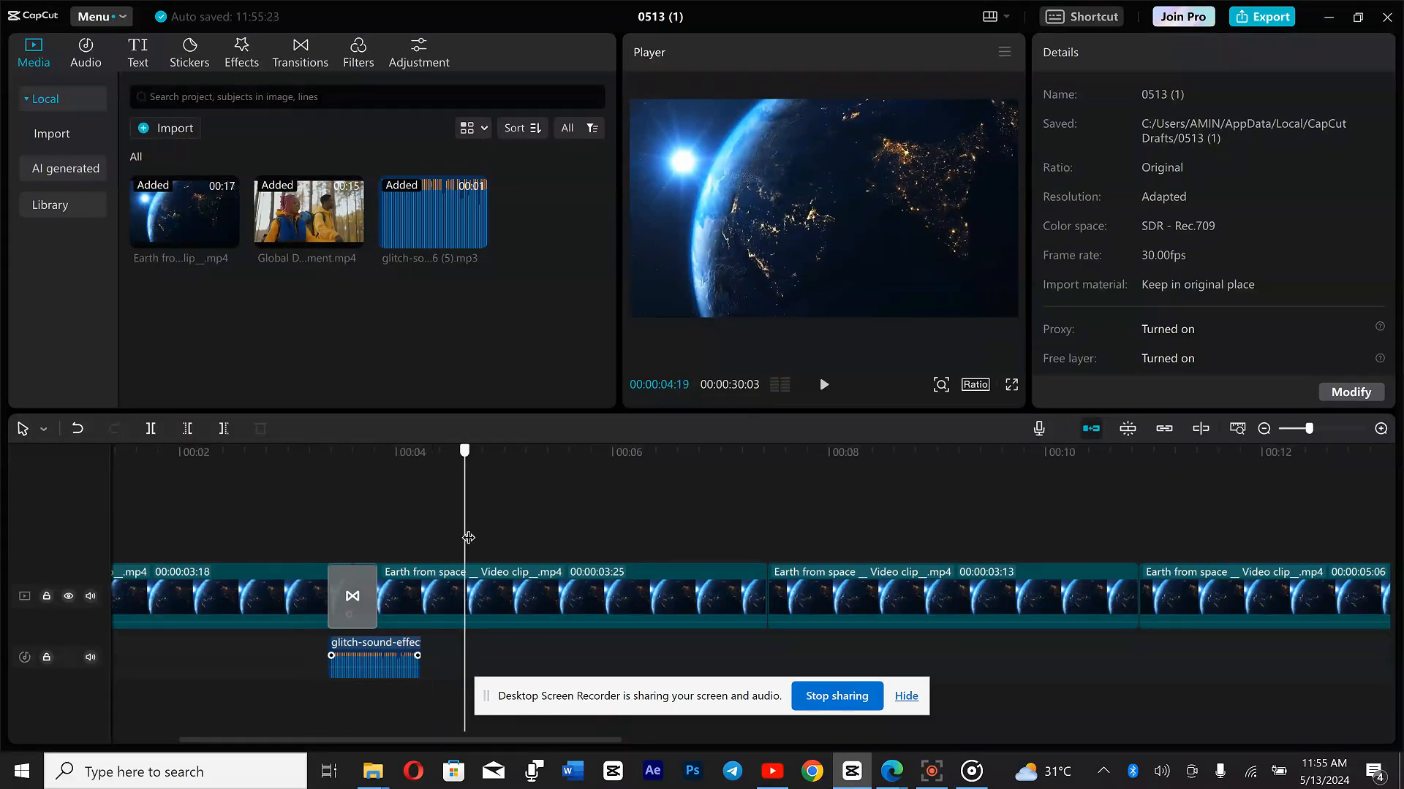
- Add a 0.5 s Shutter transition at the second cut of the Earth from space clip, at 00:00:07:13
drag(466, 538, 767, 517)
click(751, 587)
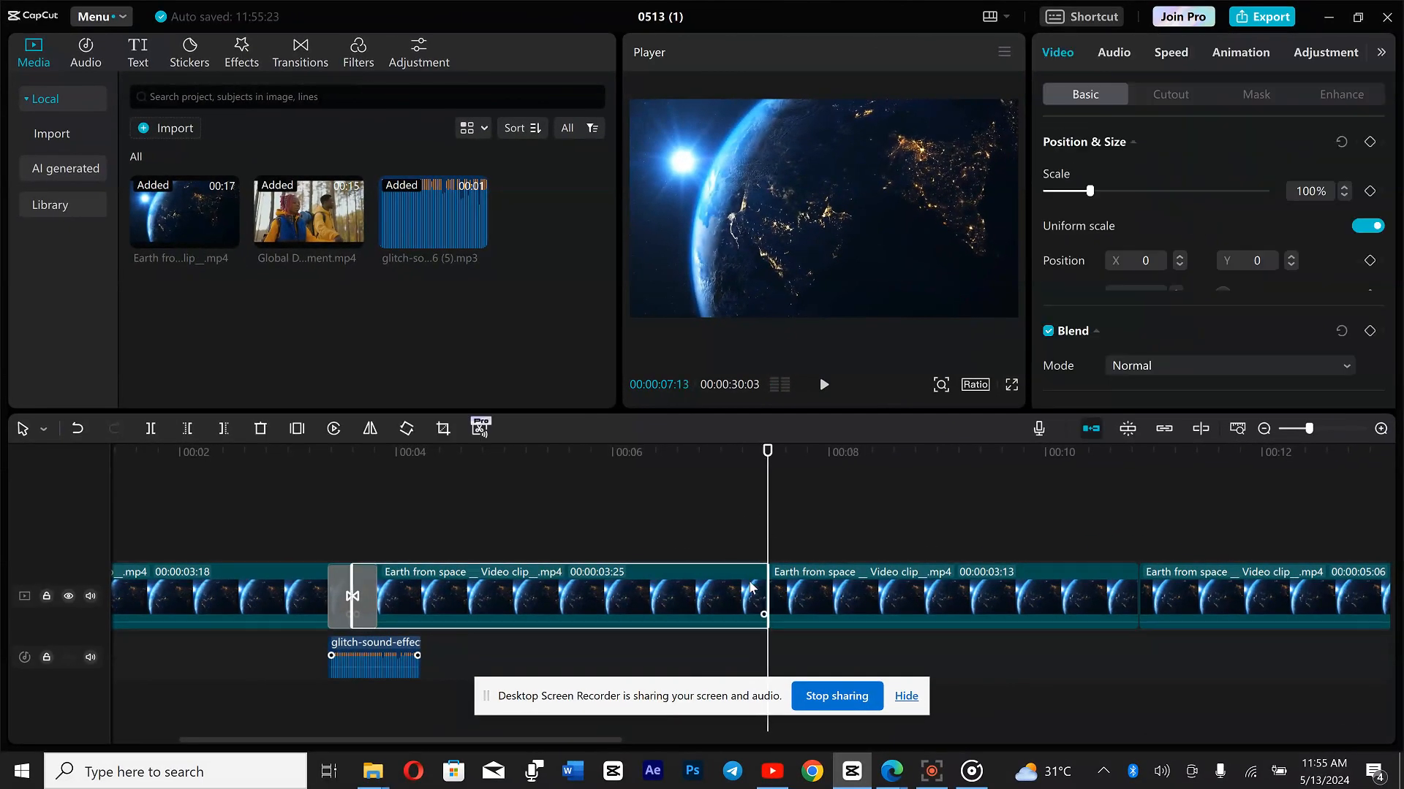
click(301, 65)
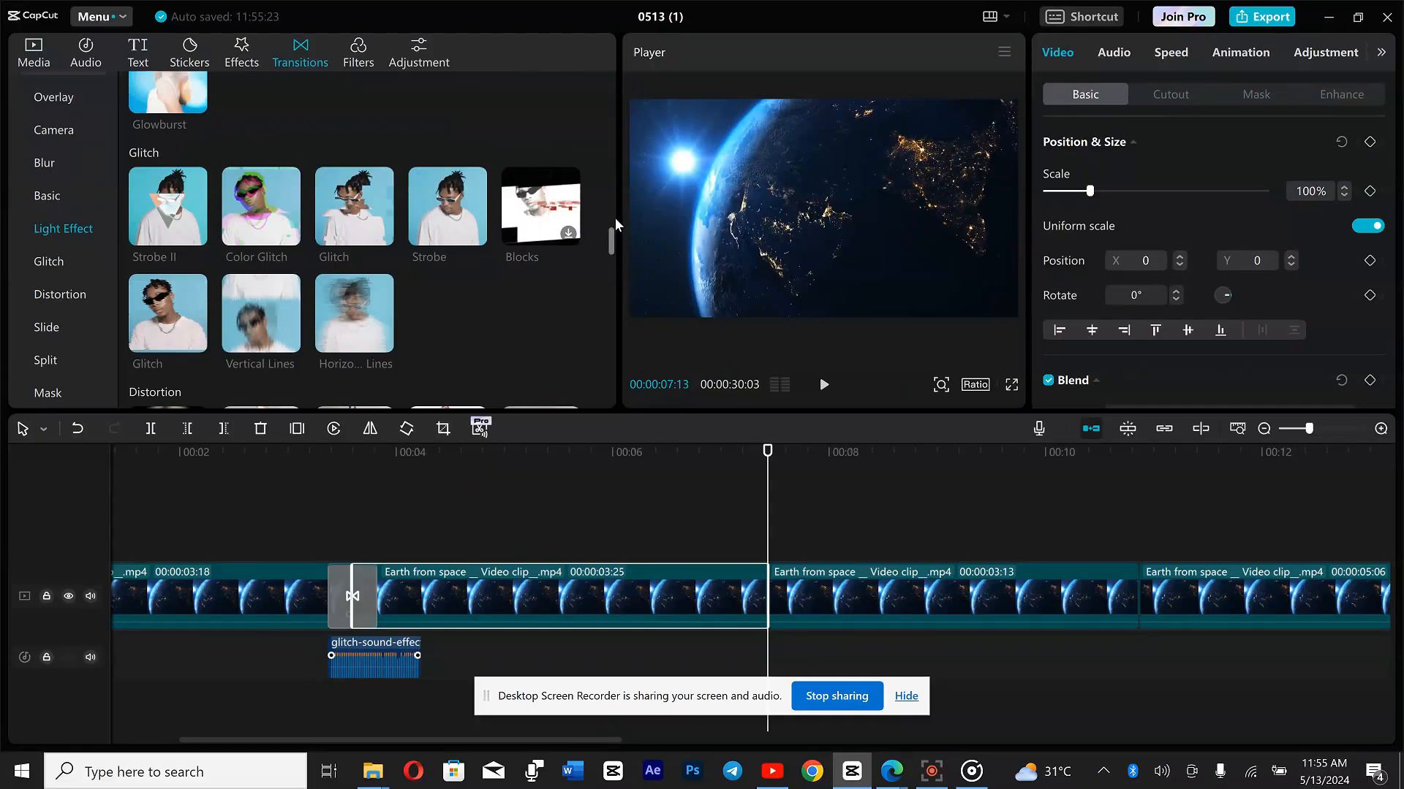
scroll(1224, 519, down, 5)
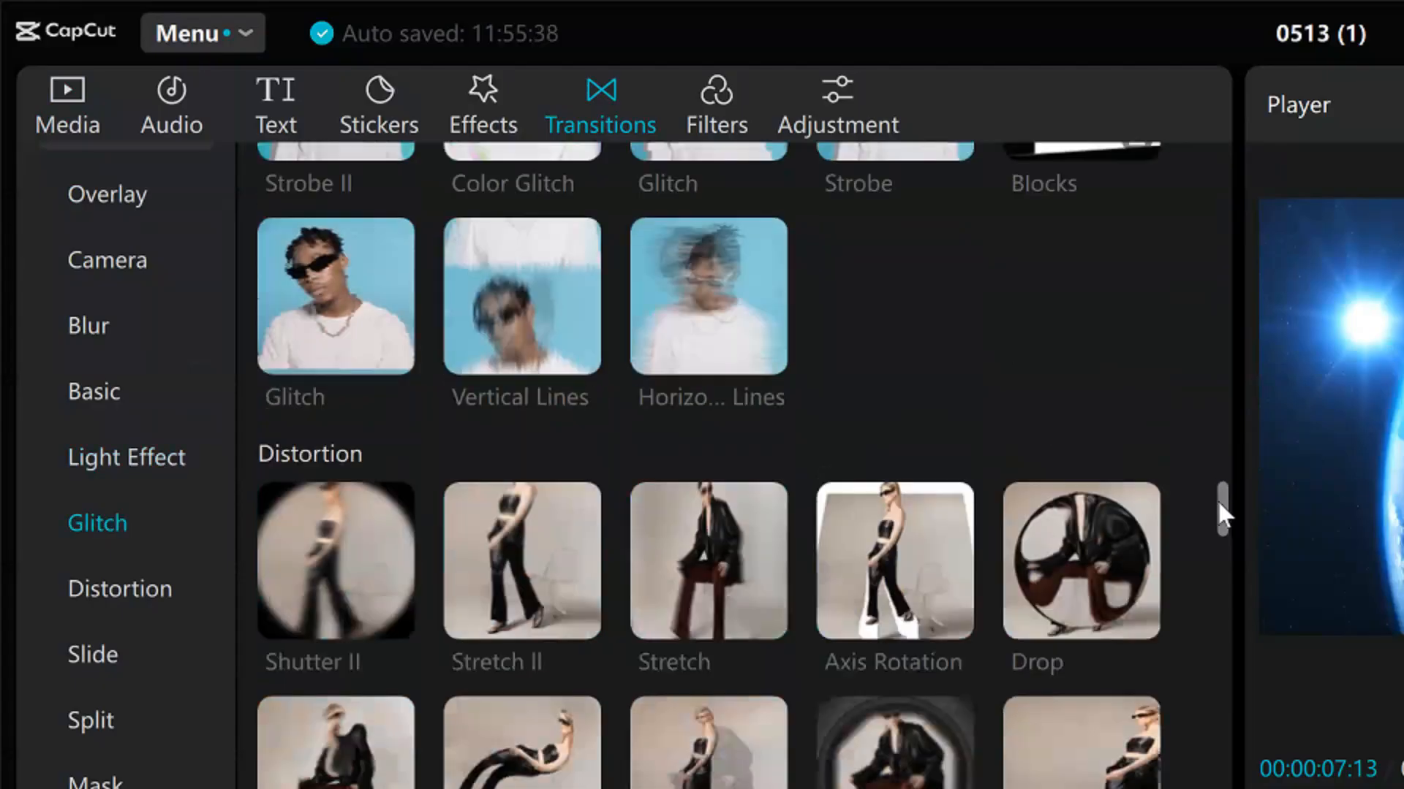
mouse_move(1218, 503)
mouse_down()
mouse_move(1218, 549)
mouse_move(1215, 485)
mouse_move(1215, 498)
mouse_up()
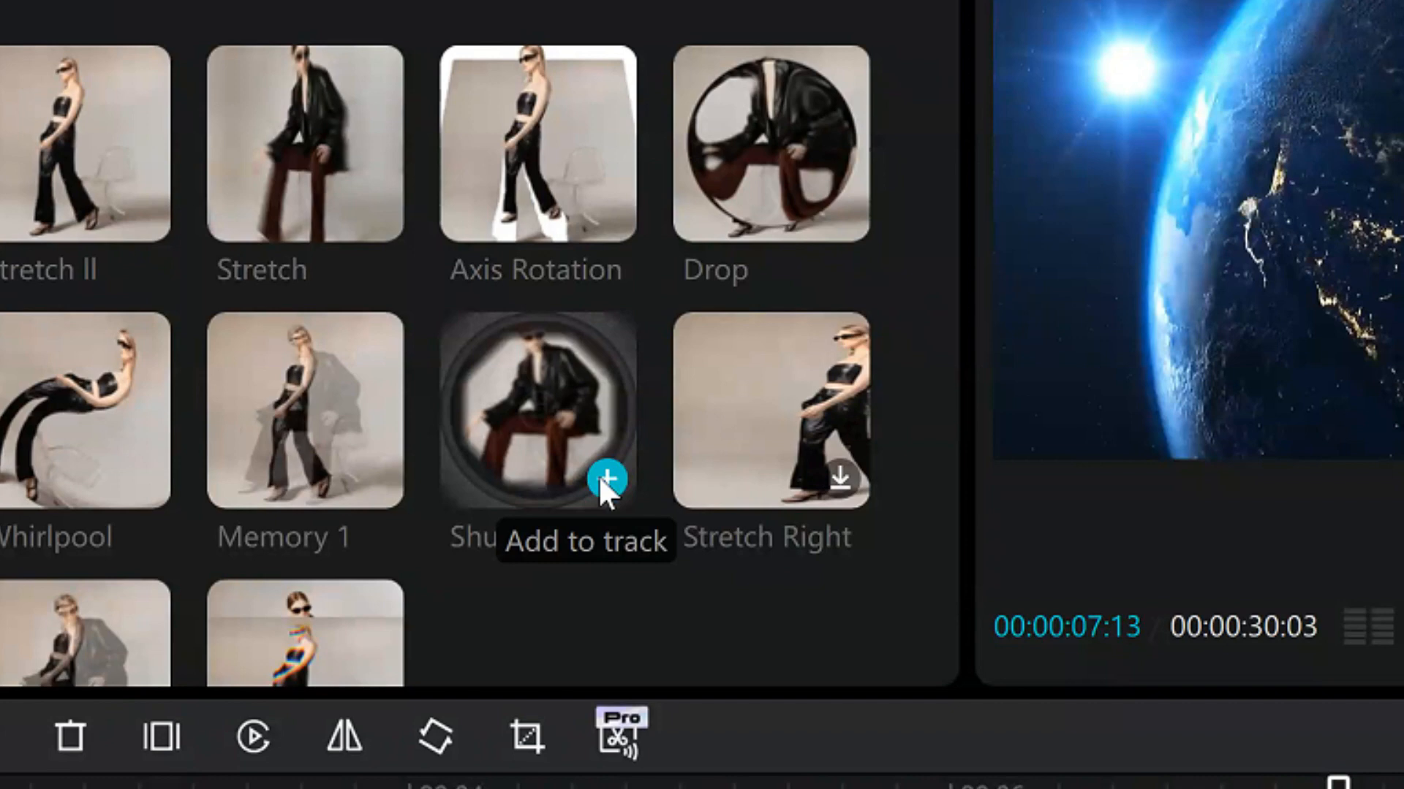
click(601, 480)
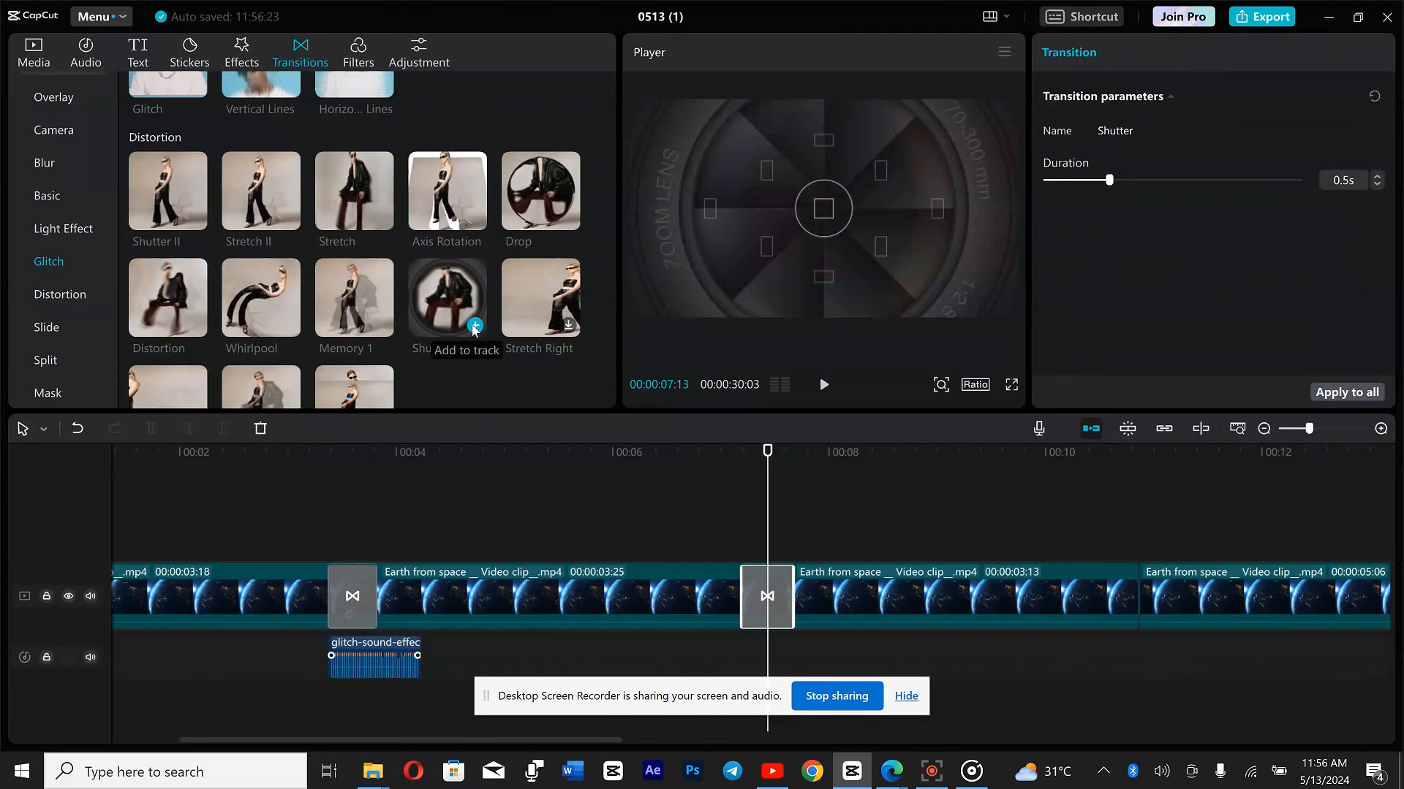
- Scrub through the Shutter transition and park the playhead near its start, at about 00:00:07:04
drag(767, 478, 705, 485)
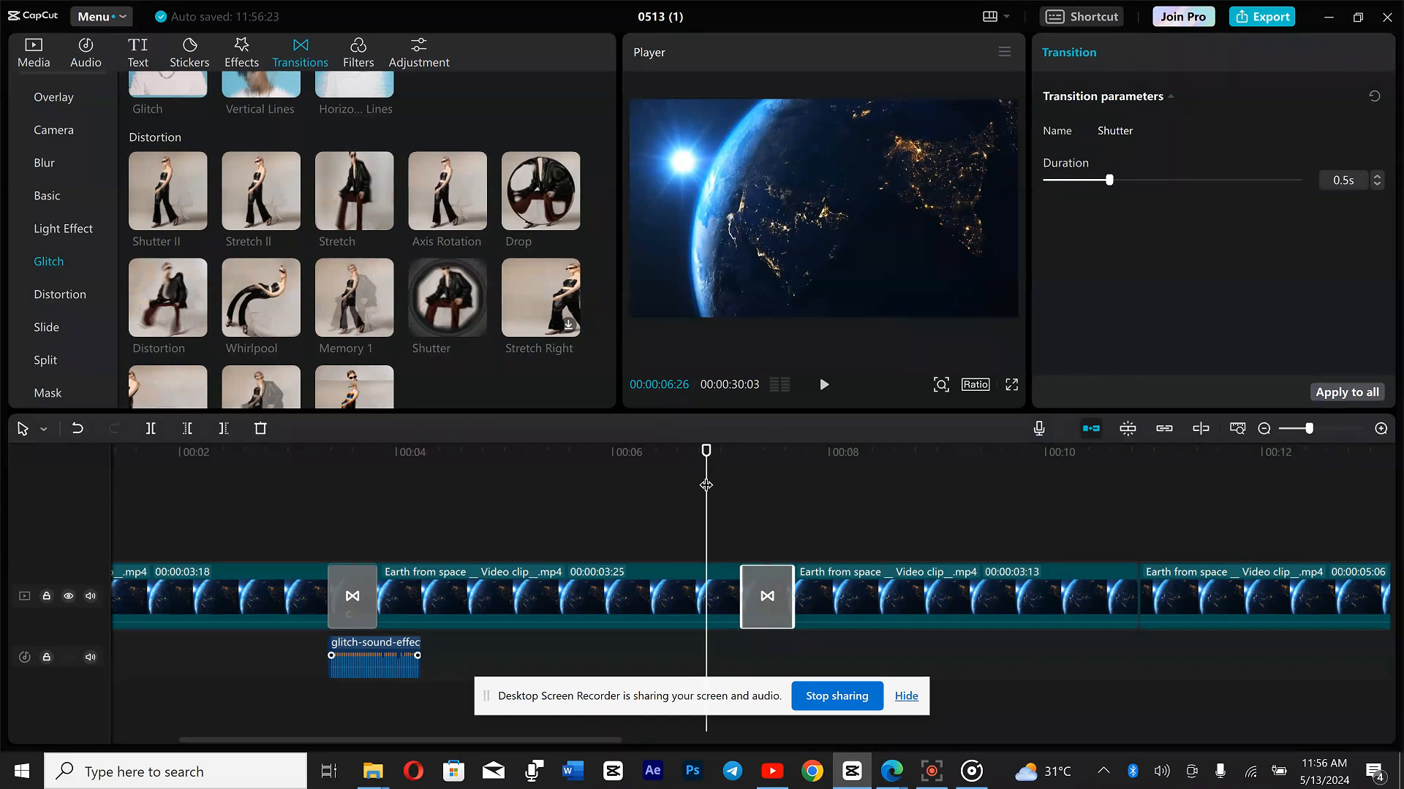
drag(706, 485, 832, 482)
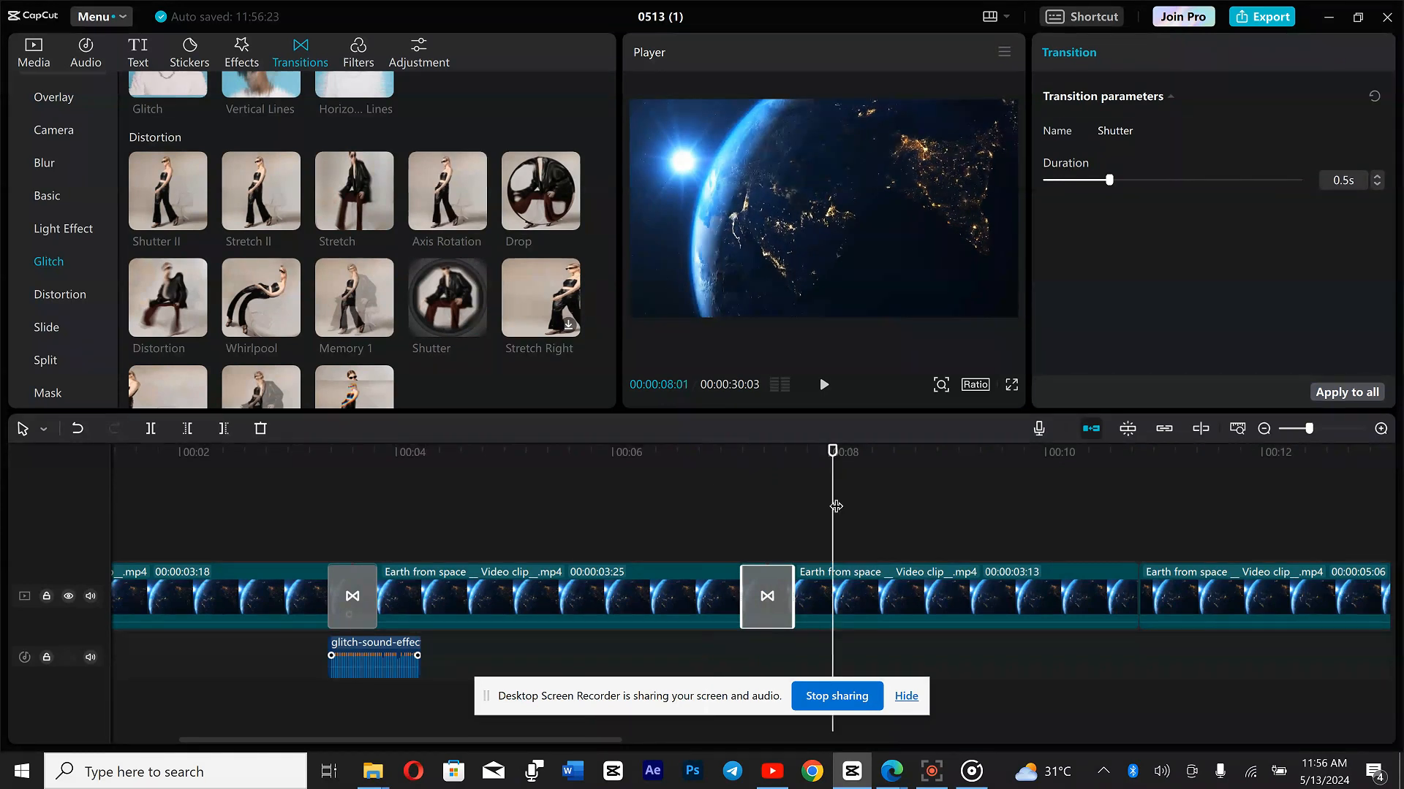
mouse_move(268, 331)
drag(834, 493, 790, 501)
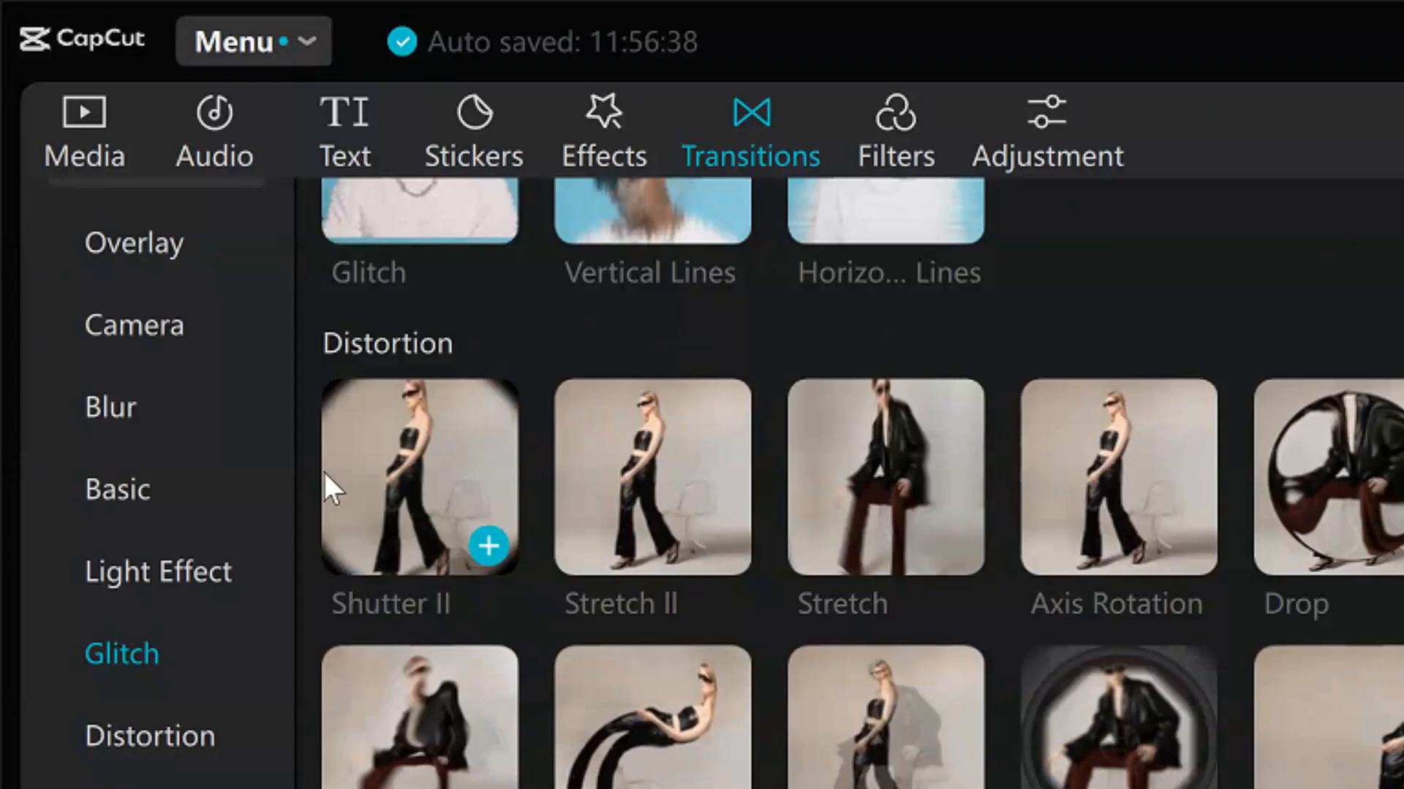
- Import the "Camera Shutter - Sound Effect HD - Copy" file from the Sound Effects folder into the project media
click(87, 130)
click(429, 320)
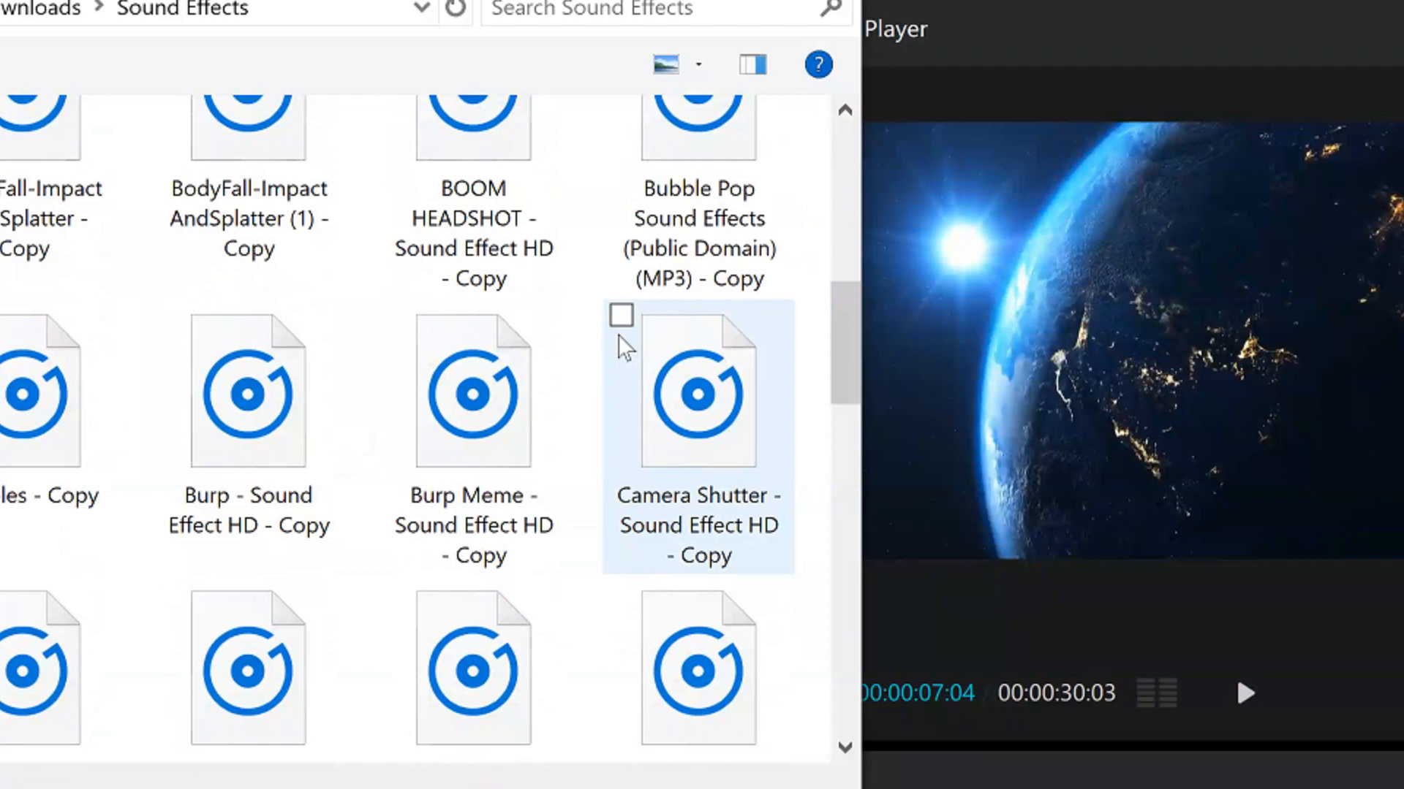
click(665, 436)
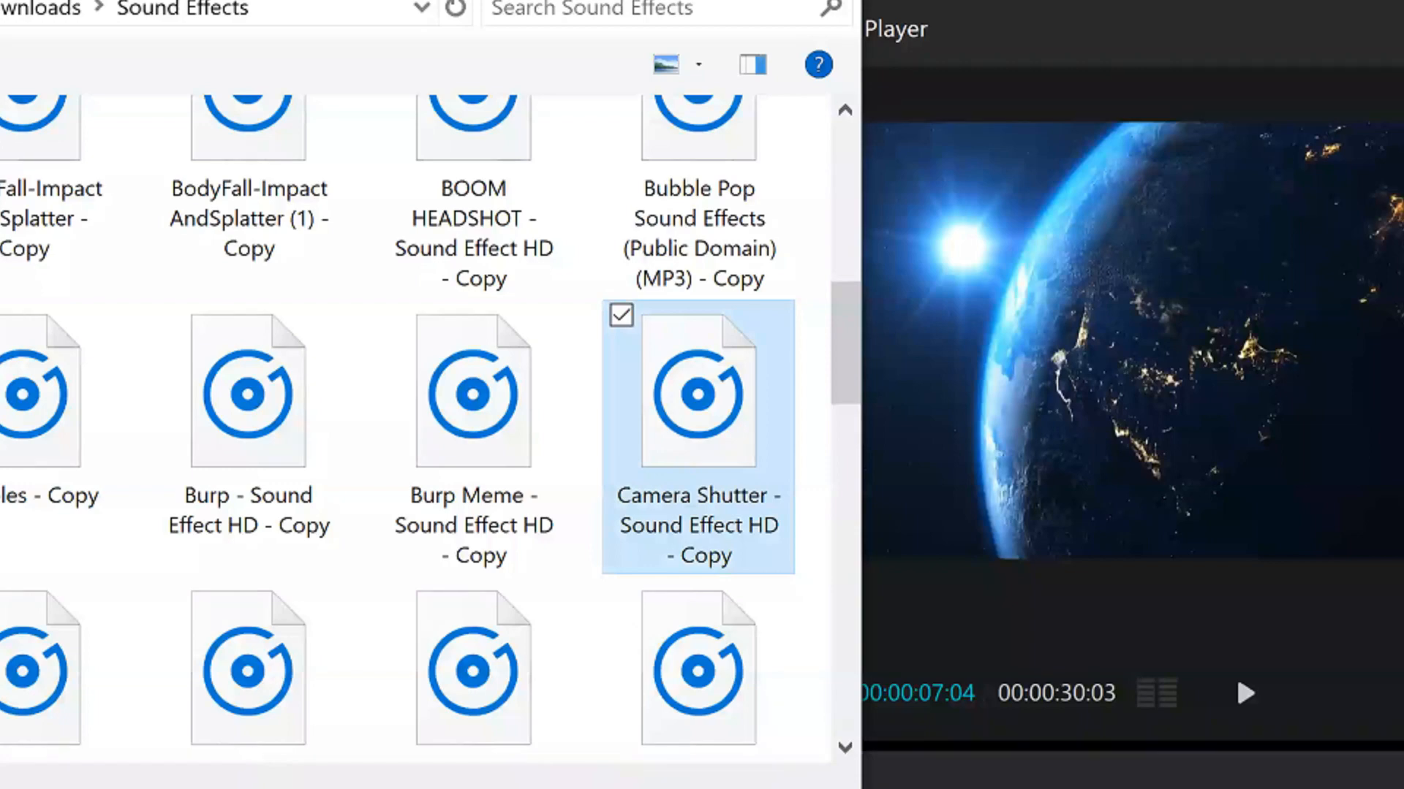
click(585, 788)
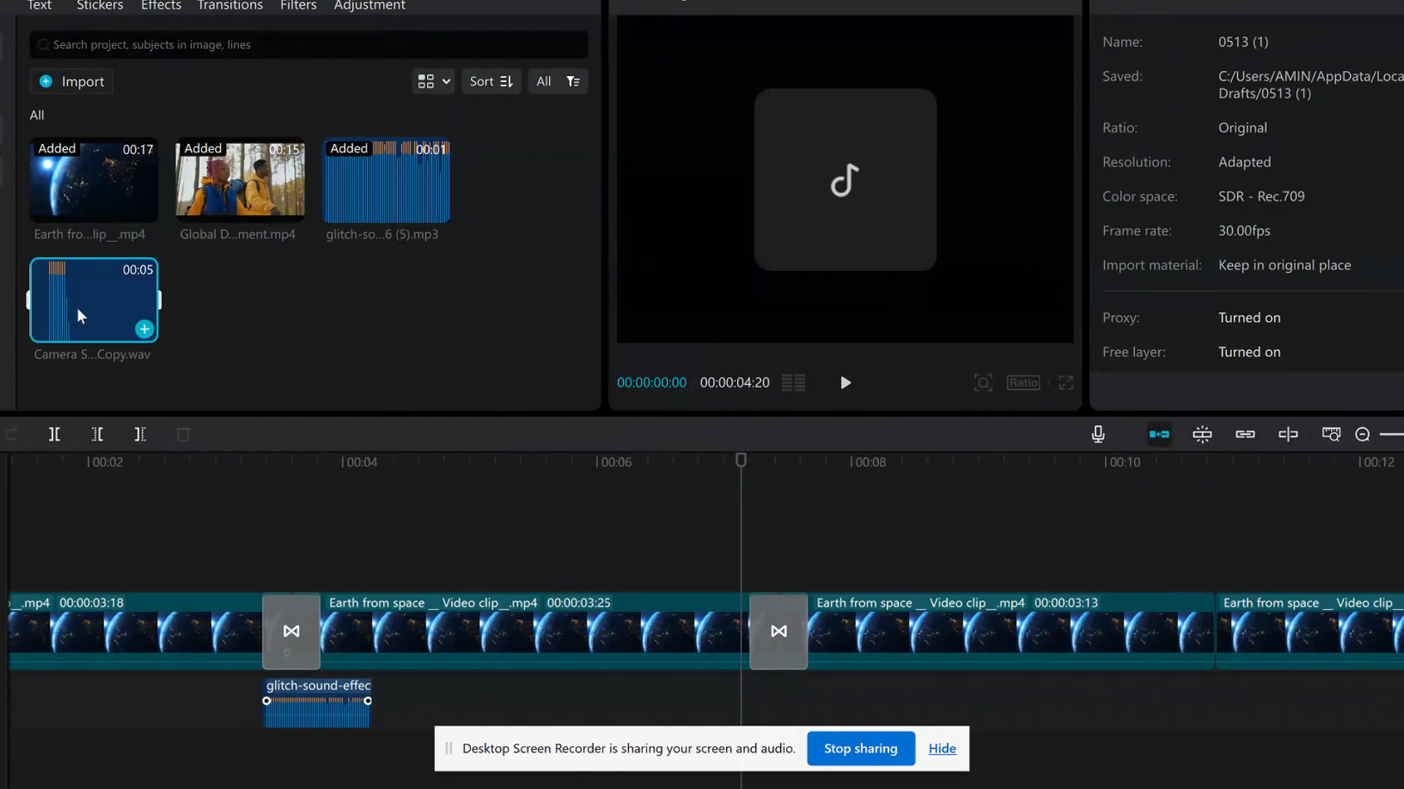
- Place the Camera Shutter sound on the audio track at the start of the Shutter transition, at about 00:00:07:05
drag(183, 322, 749, 709)
click(735, 700)
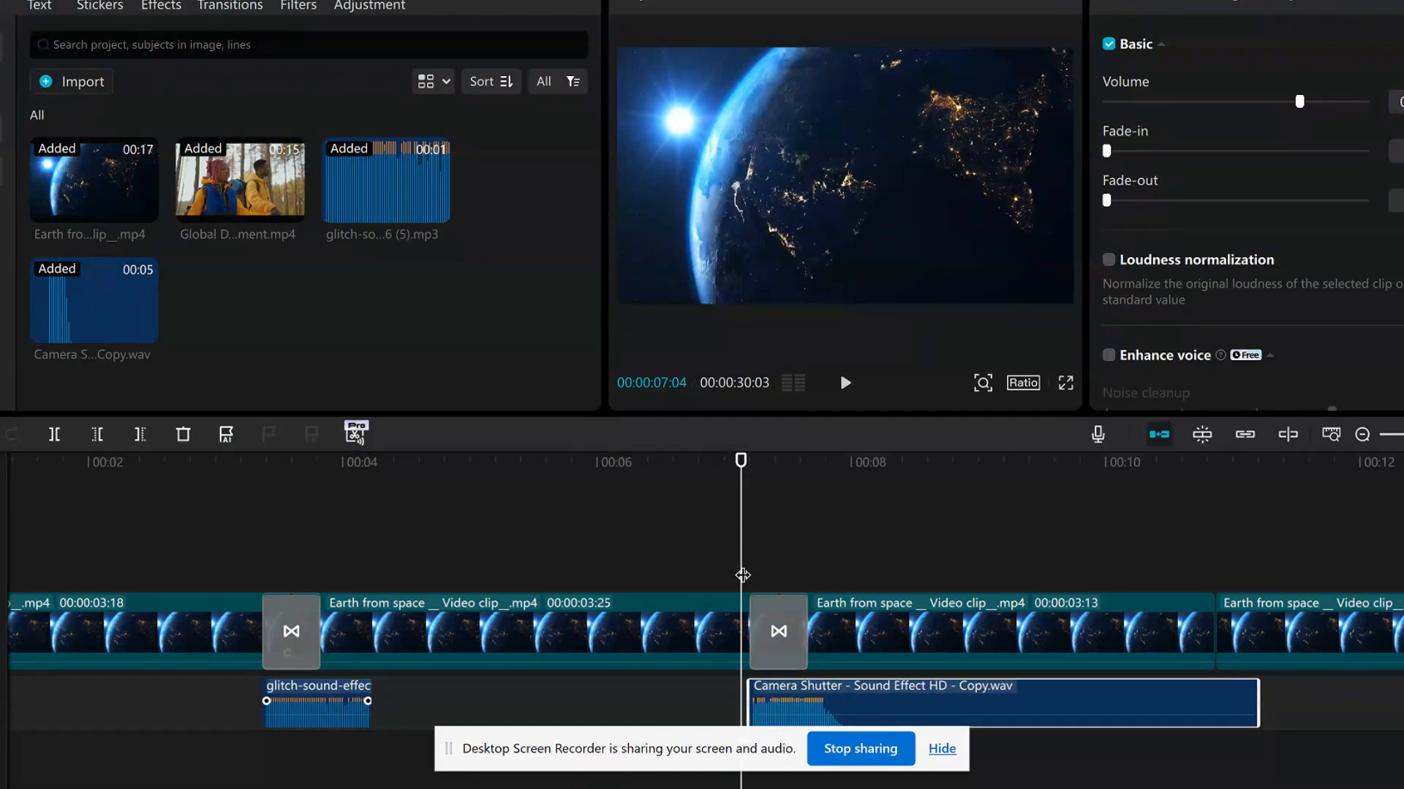
drag(742, 575, 746, 576)
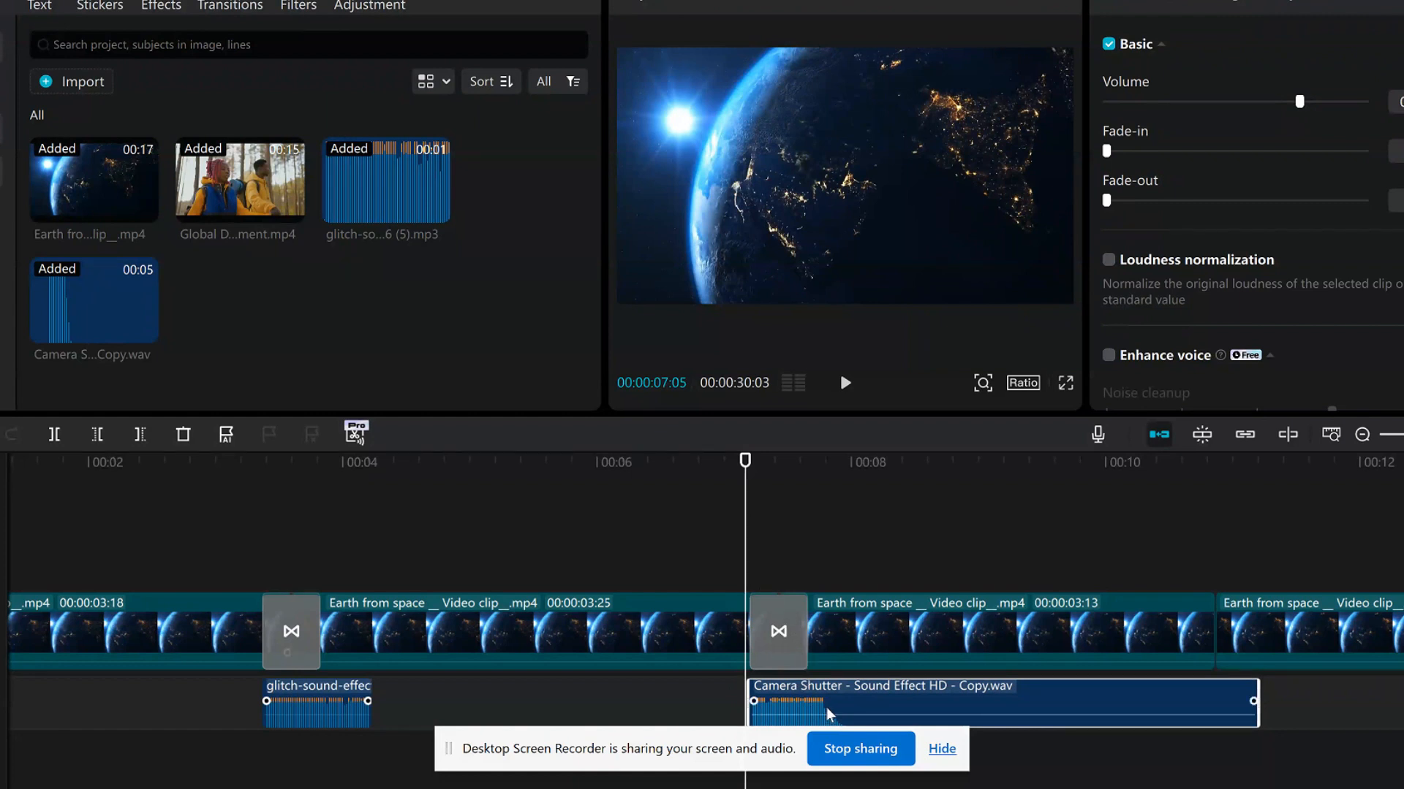
- Play back the Shutter transition with its camera shutter sound twice, from about 00:00:06:19 and from 00:00:07:04
click(678, 579)
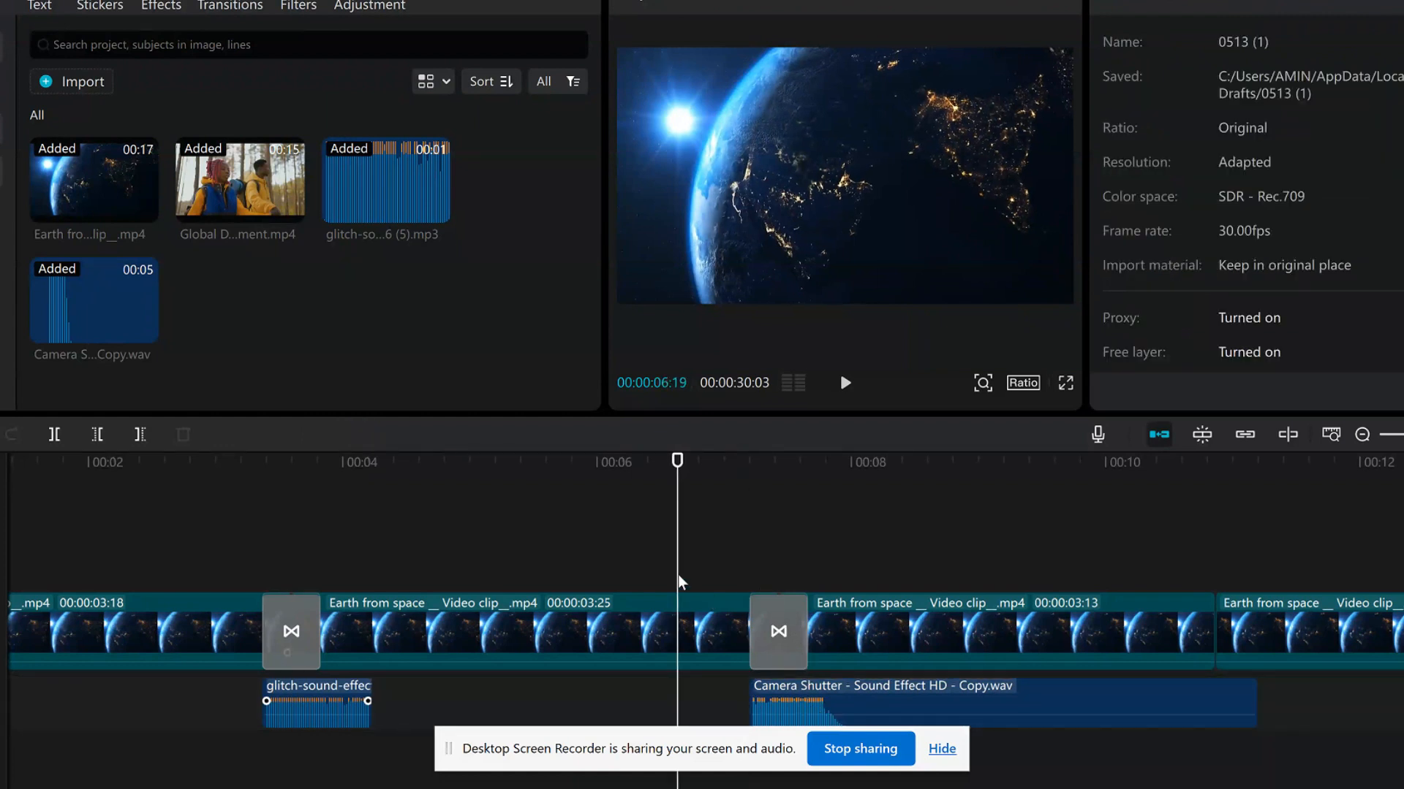
key(space)
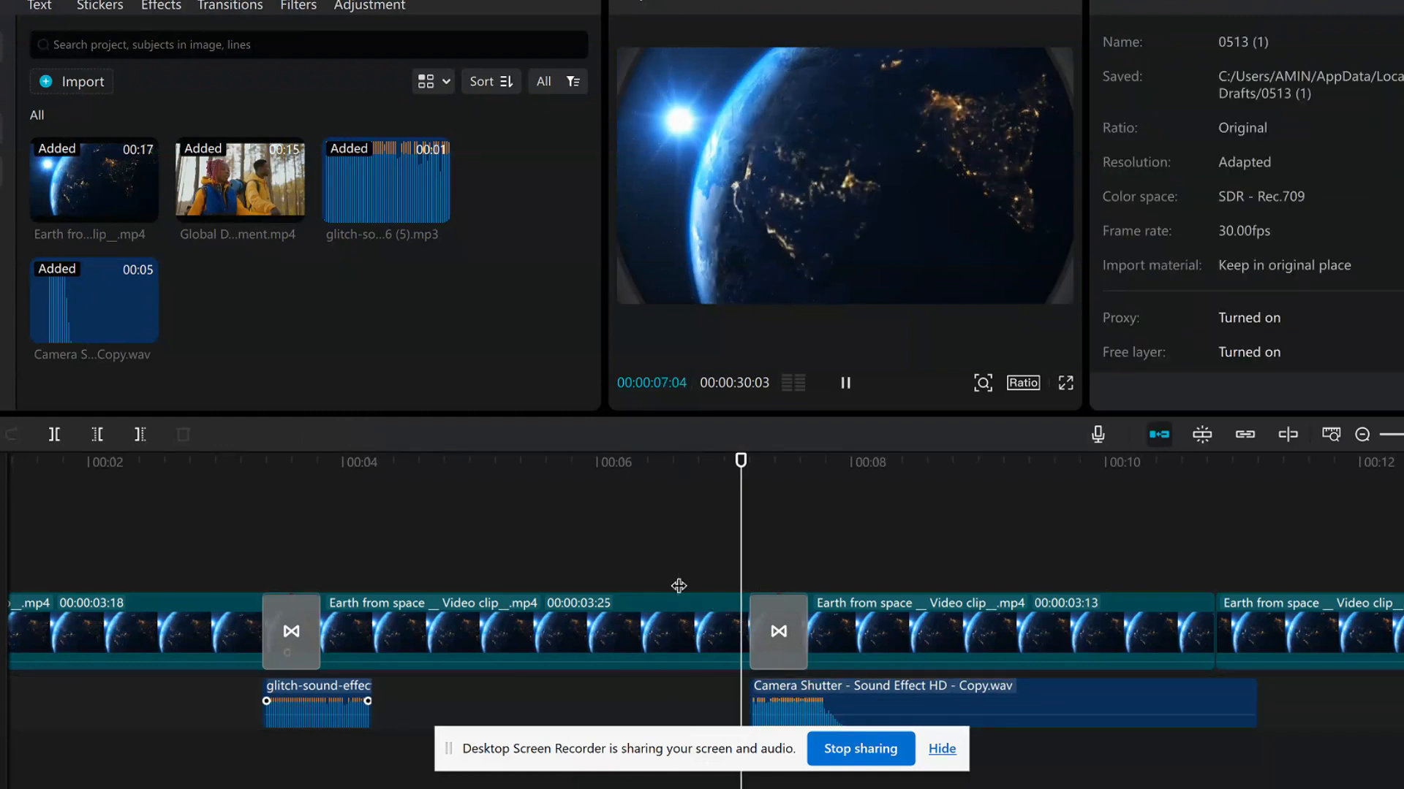
key(space)
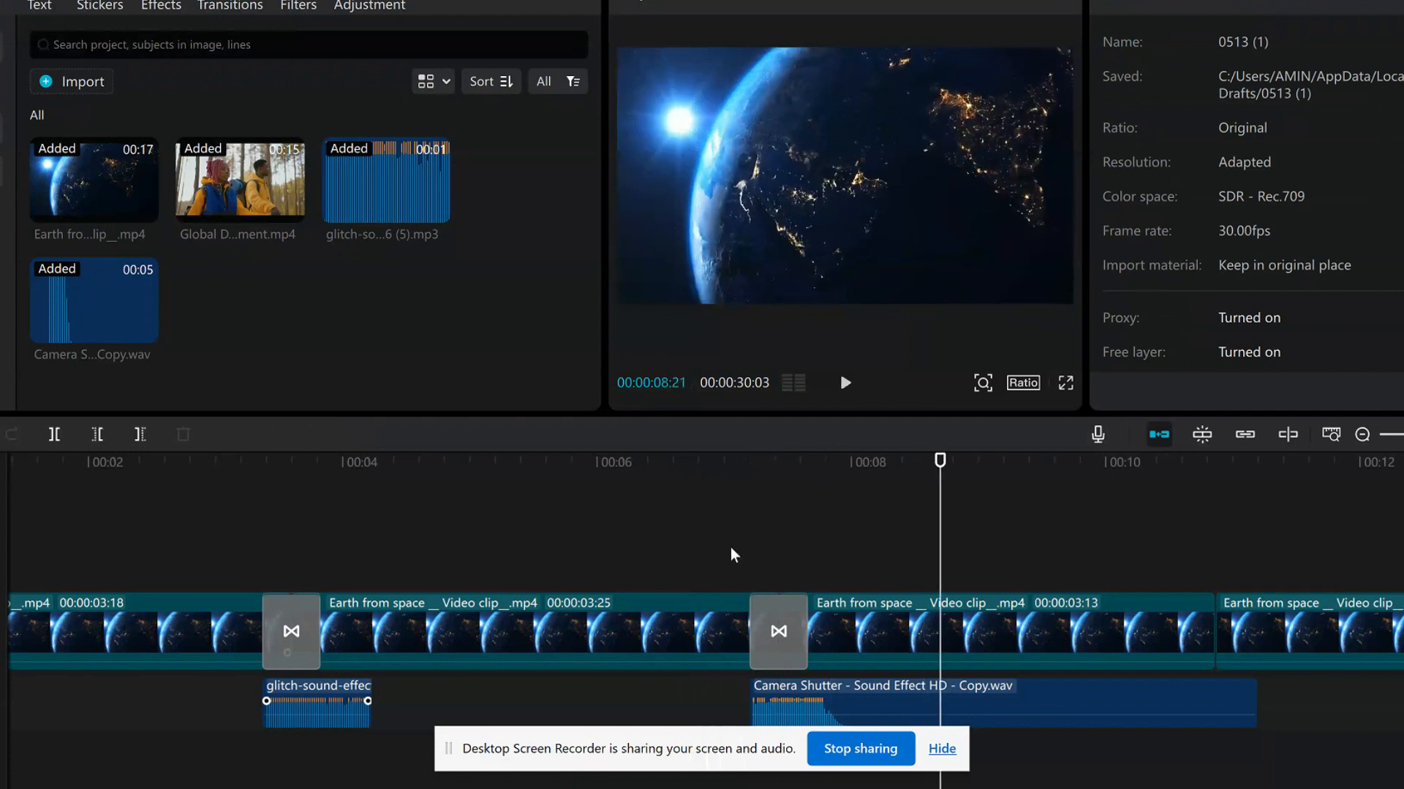
click(740, 550)
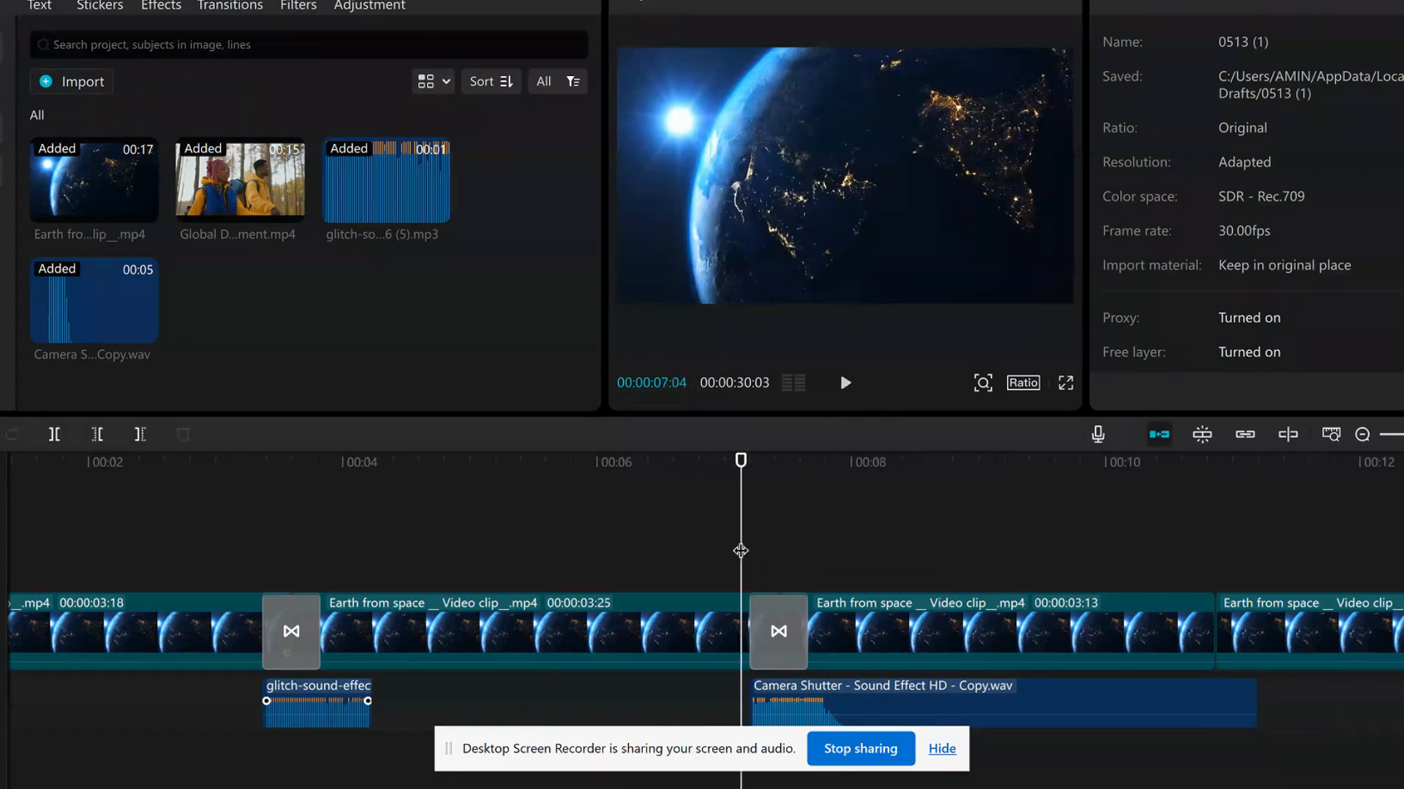
key(space)
key(space)
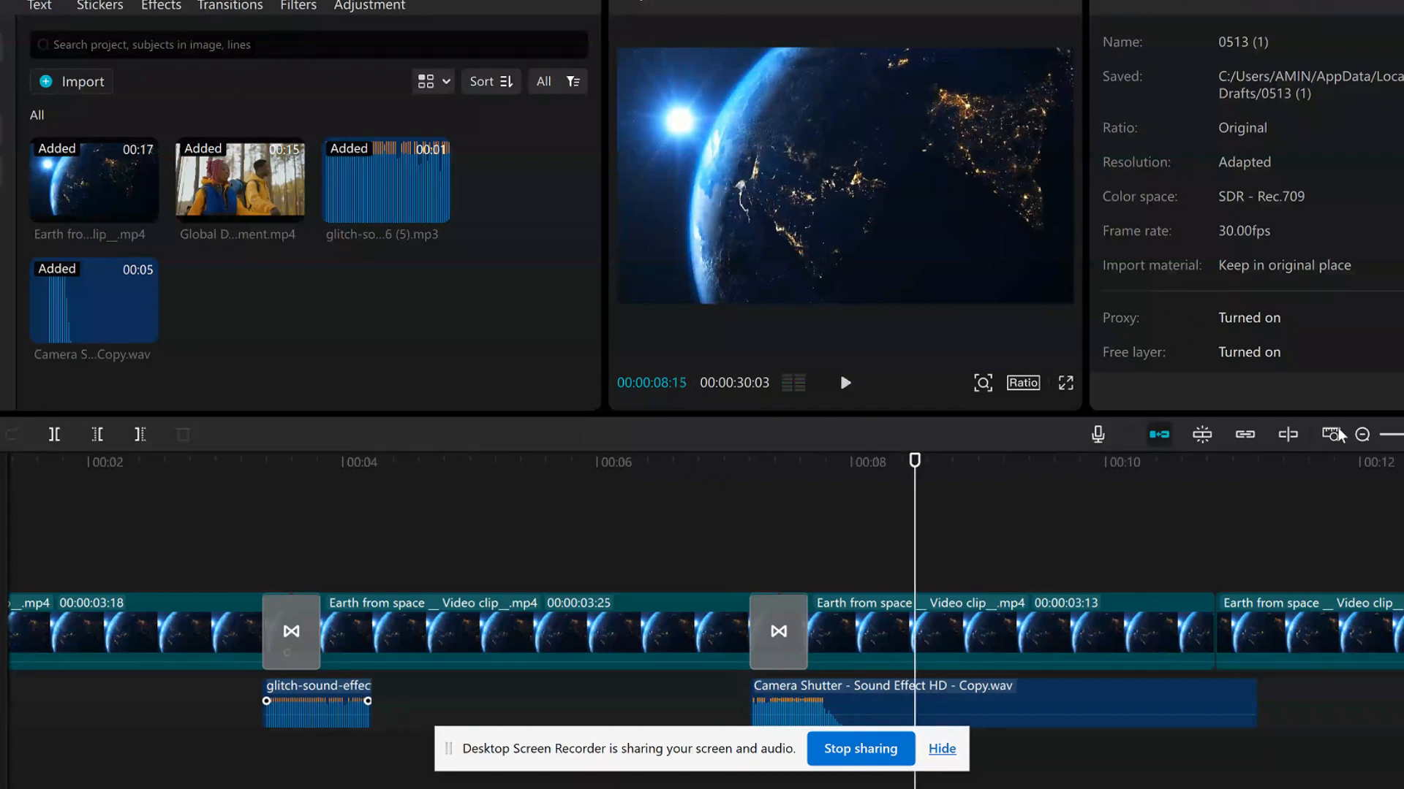
- Add a 0.5 s Old Film transition at the Earth from space cut at 00:00:10:26 and move the playhead to its start, 00:00:10:19
click(1362, 434)
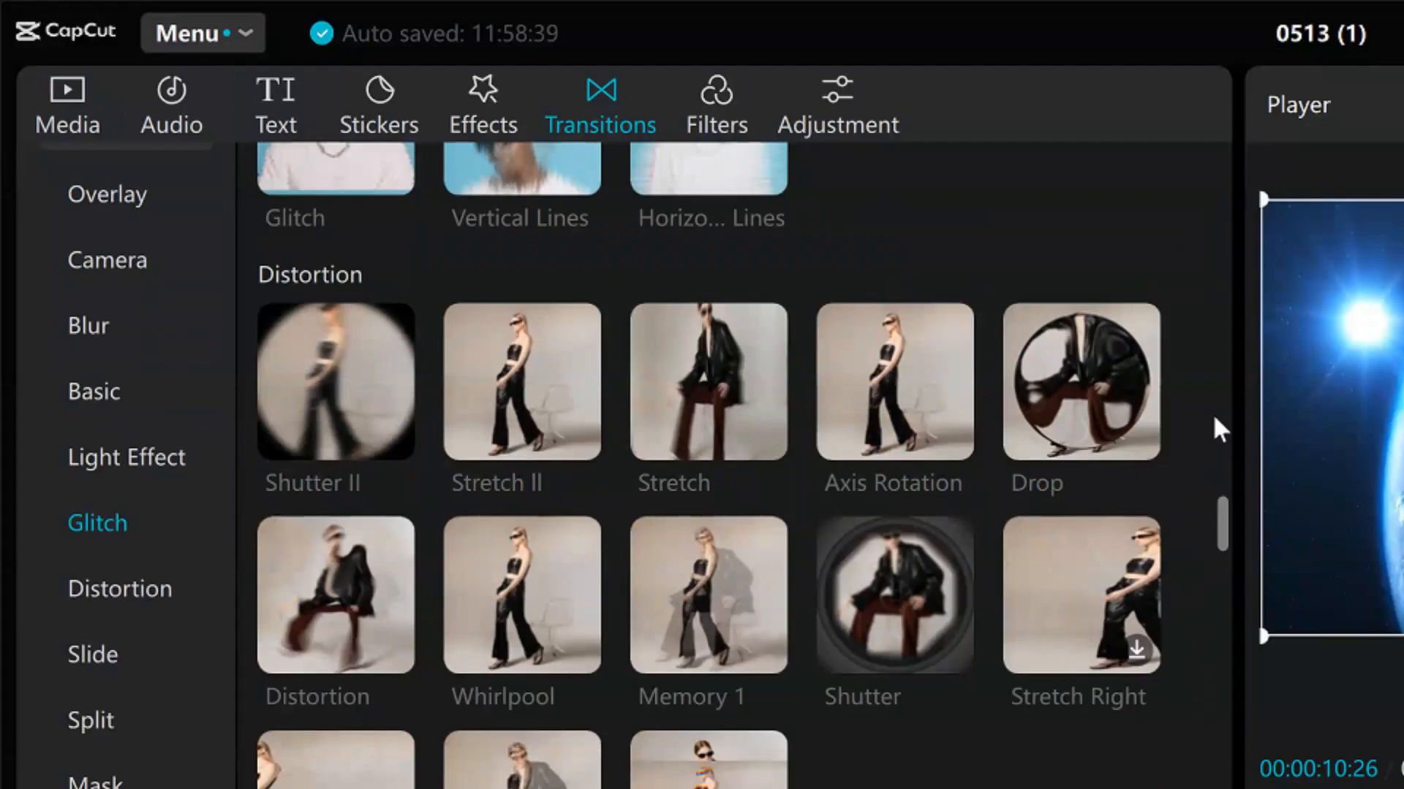
drag(1222, 533, 1205, 408)
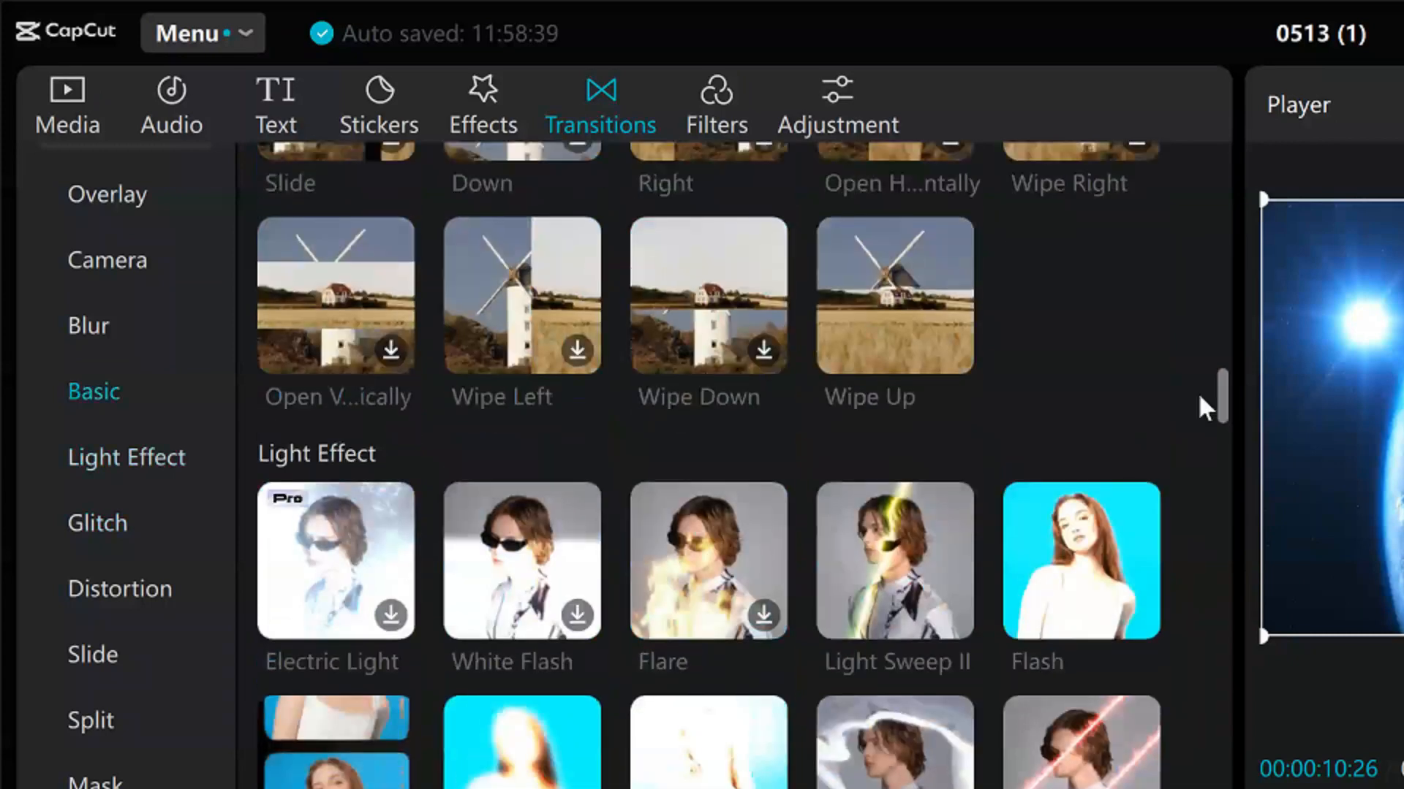
mouse_move(1107, 567)
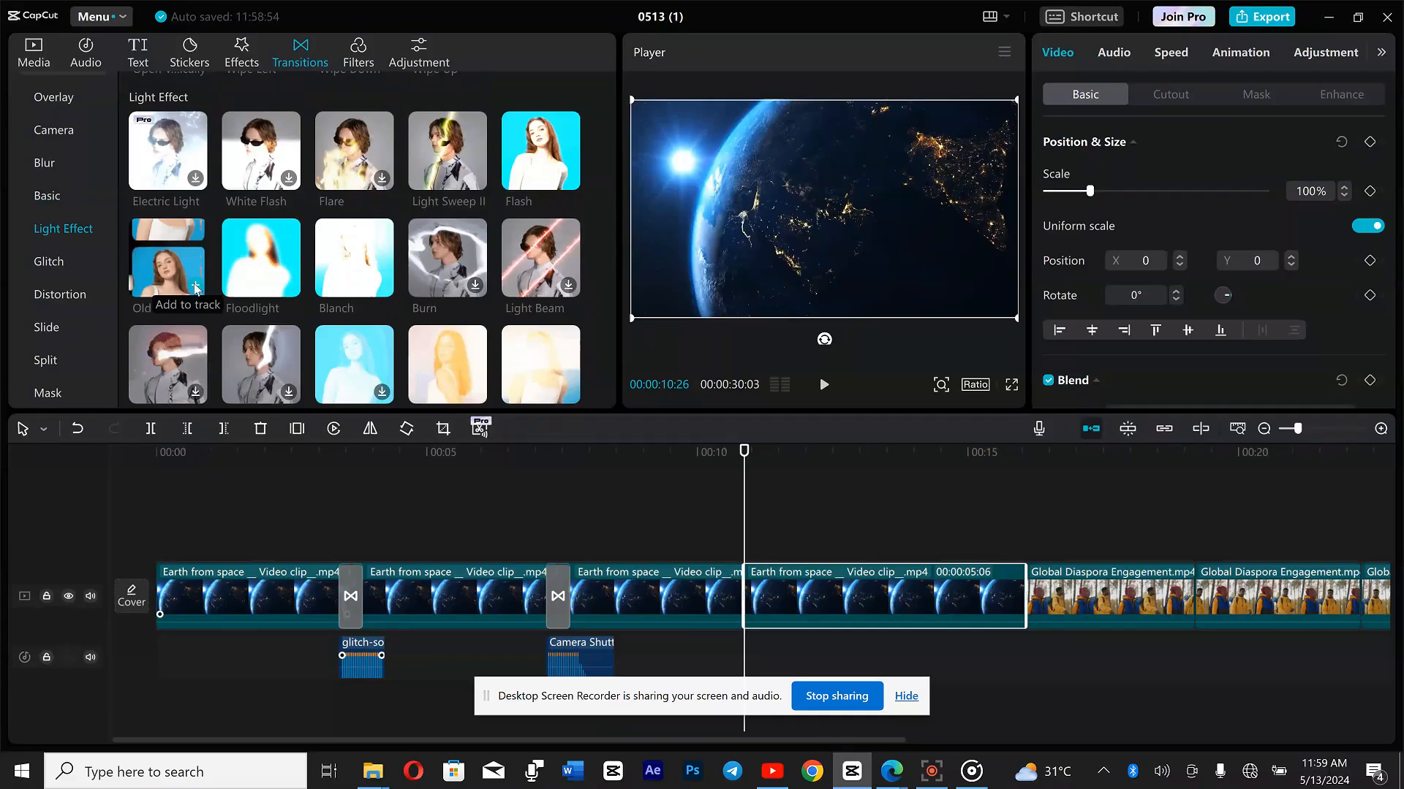
click(195, 288)
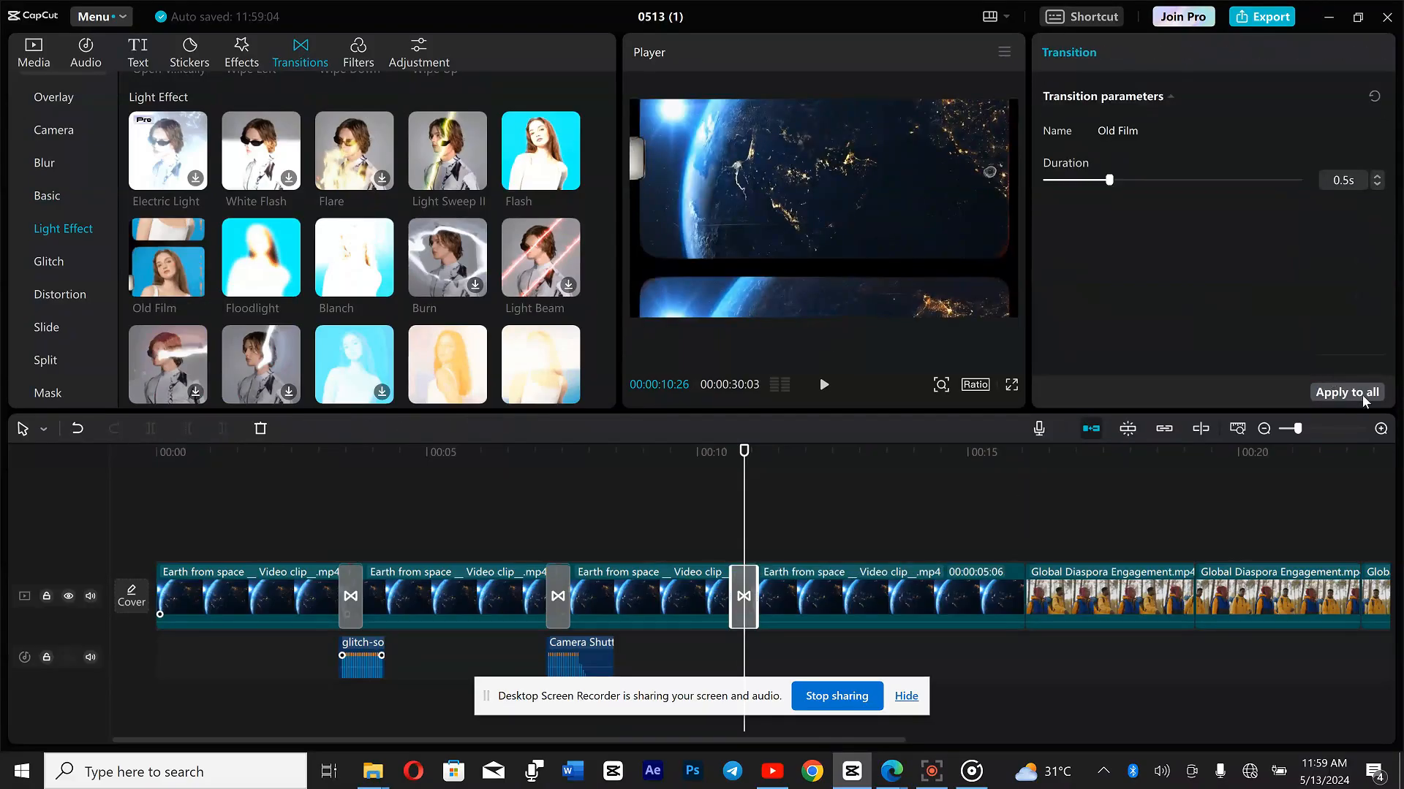
scroll(674, 536, up, 2)
click(673, 536)
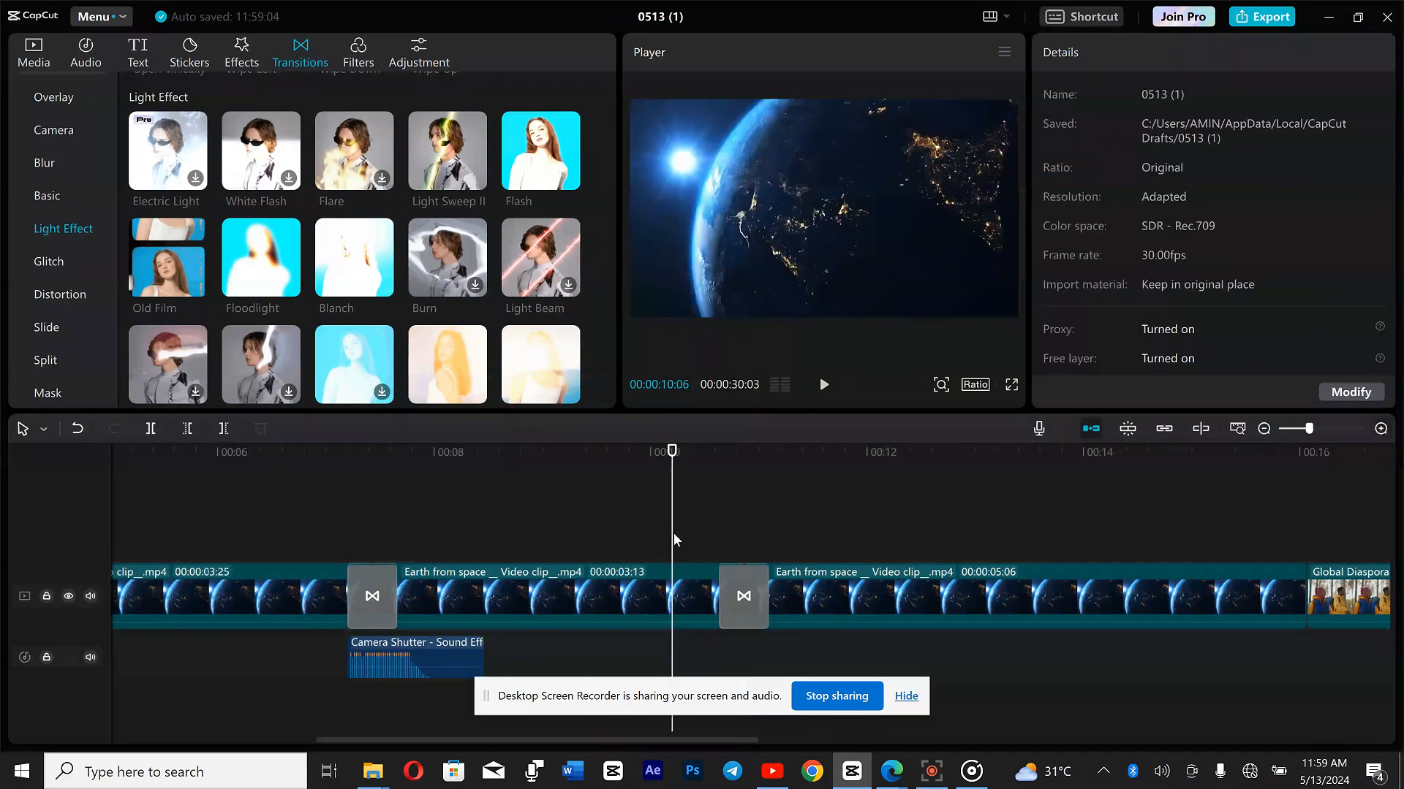
drag(673, 540, 719, 540)
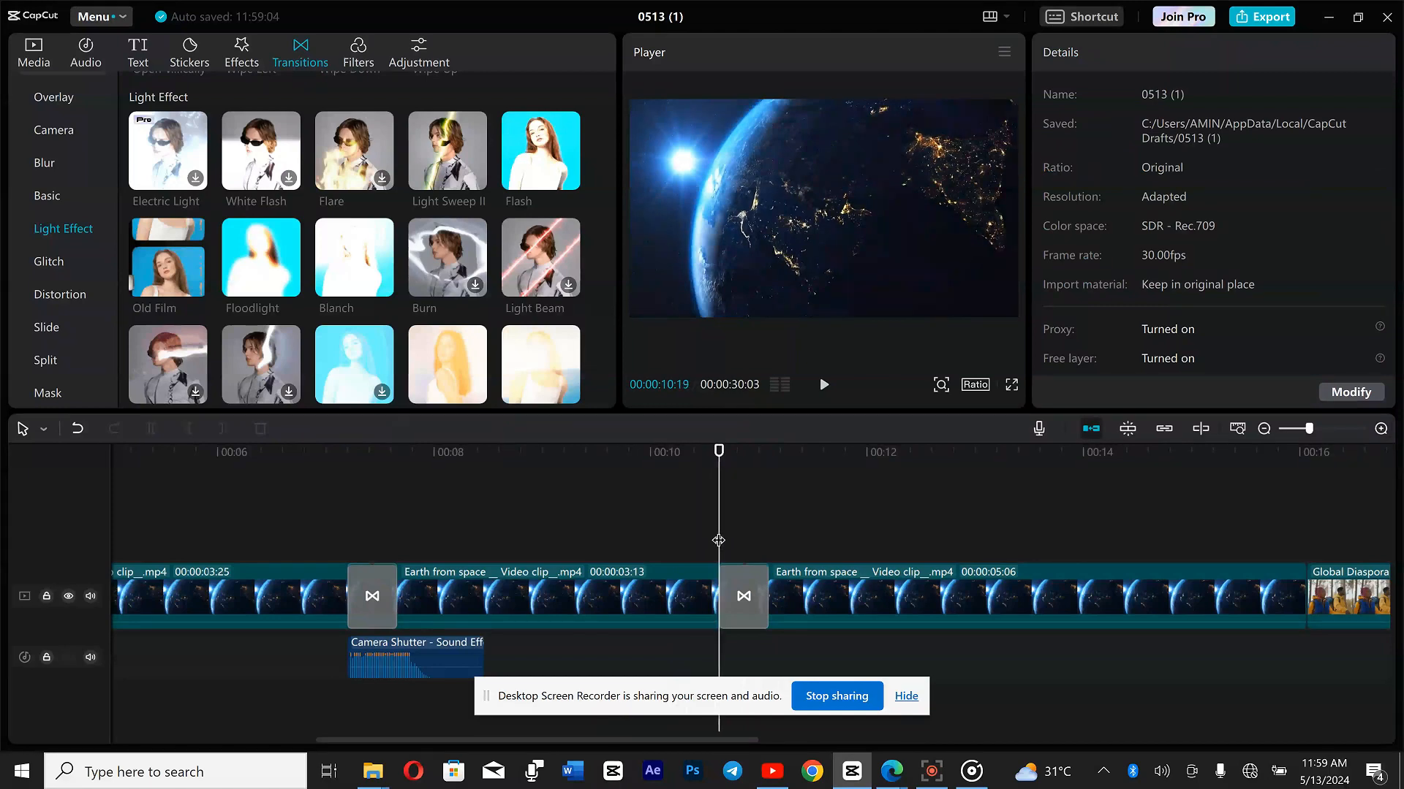
- Import the "mouse-click-153941 - Copy" sound from the Sound Effects folder into the project media
click(32, 49)
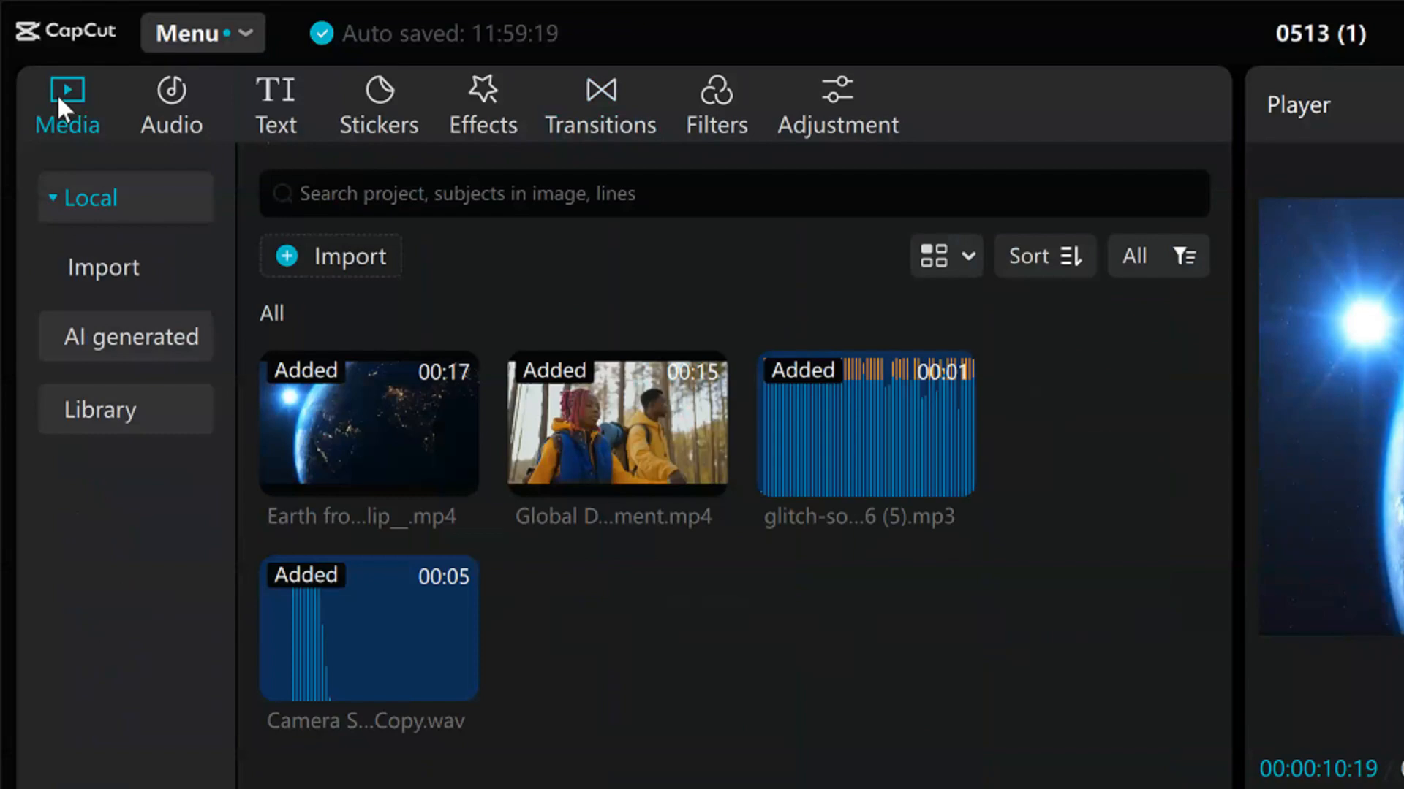
click(379, 252)
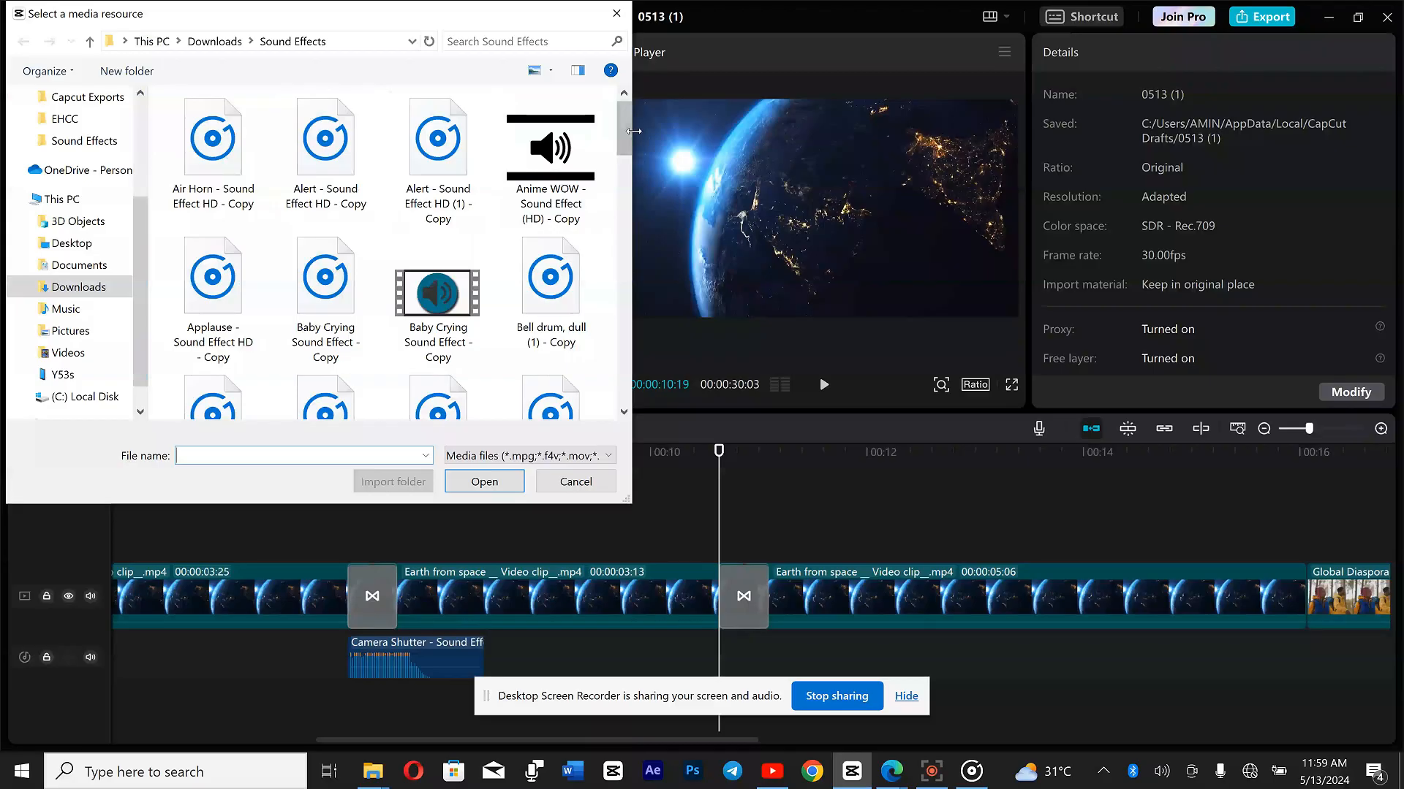
drag(1242, 260, 1233, 670)
drag(617, 335, 619, 387)
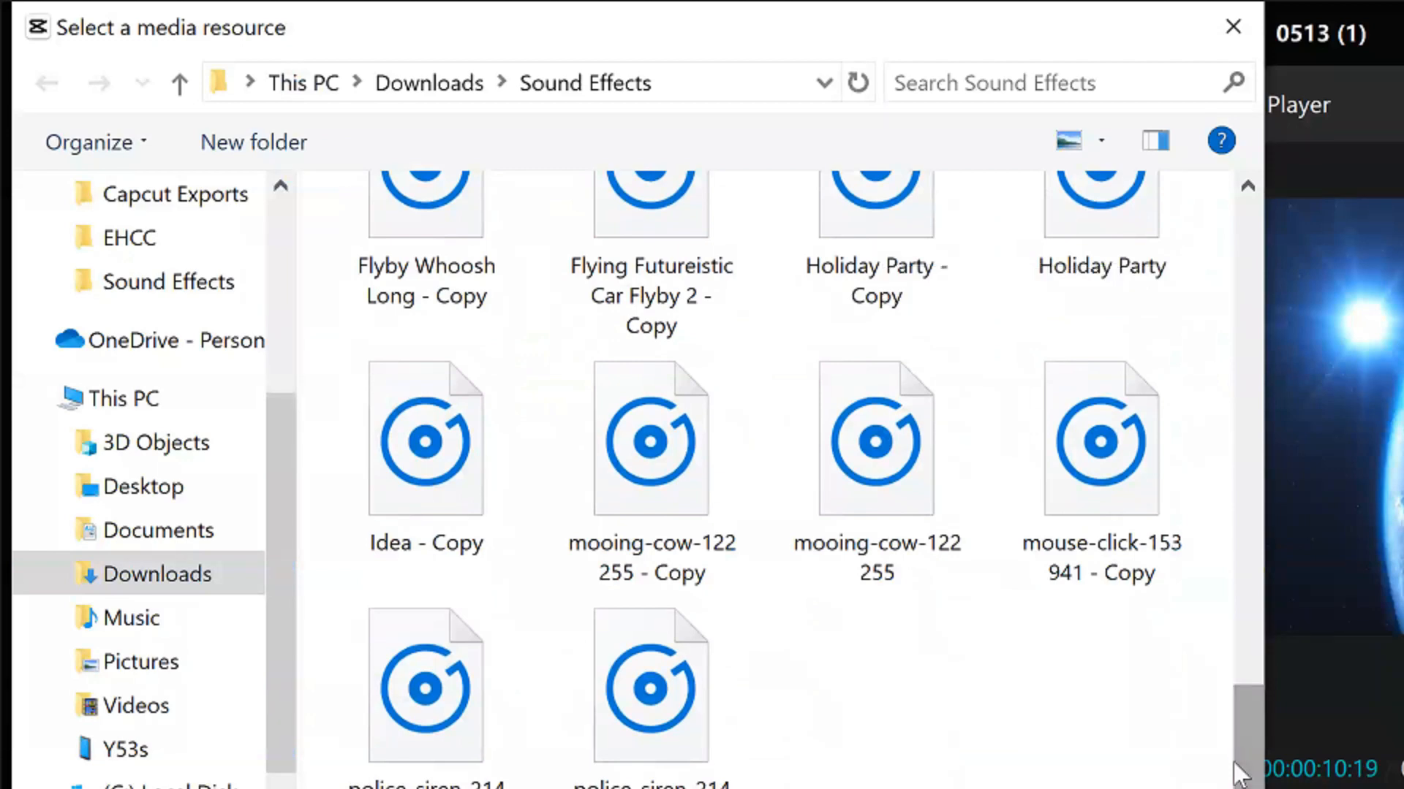
drag(1246, 764, 1155, 764)
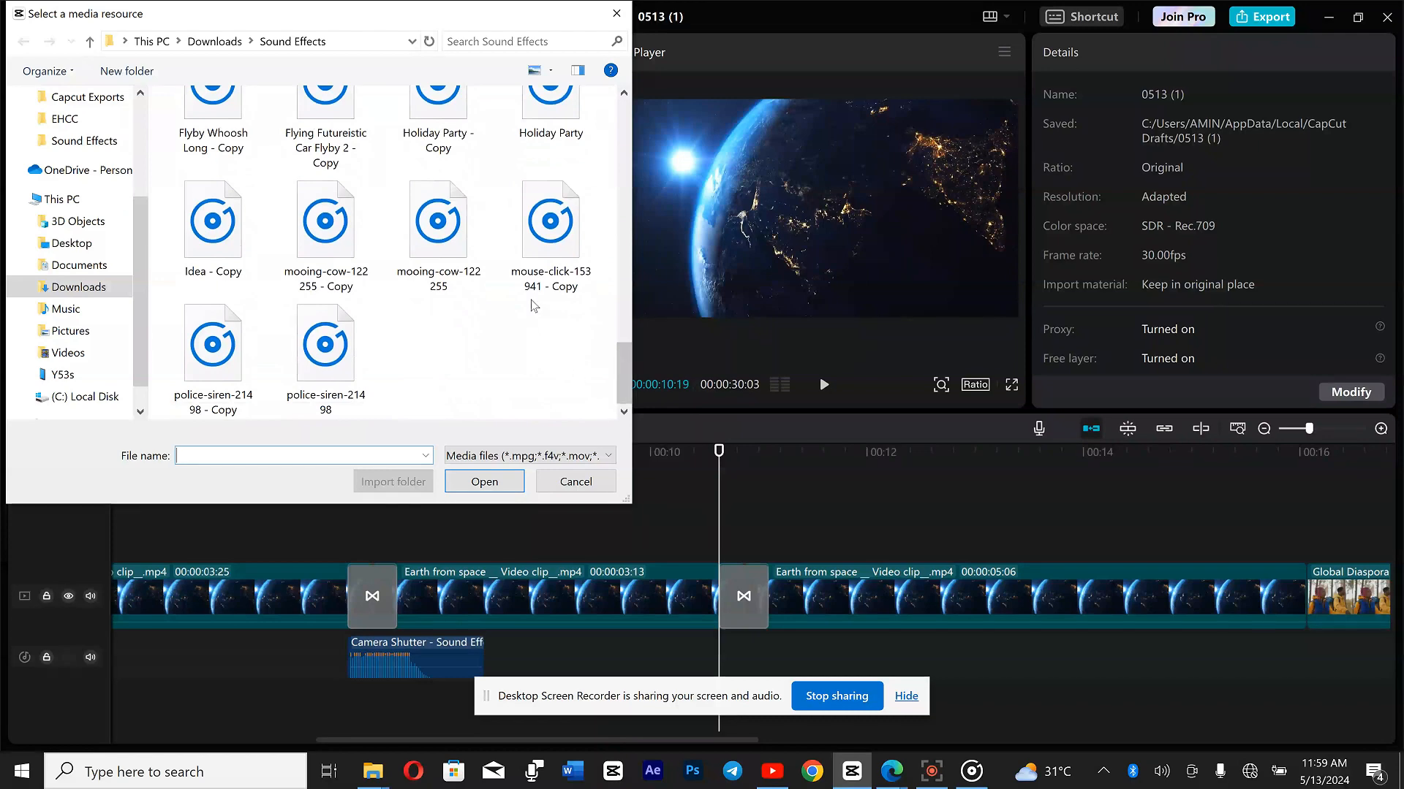
click(542, 252)
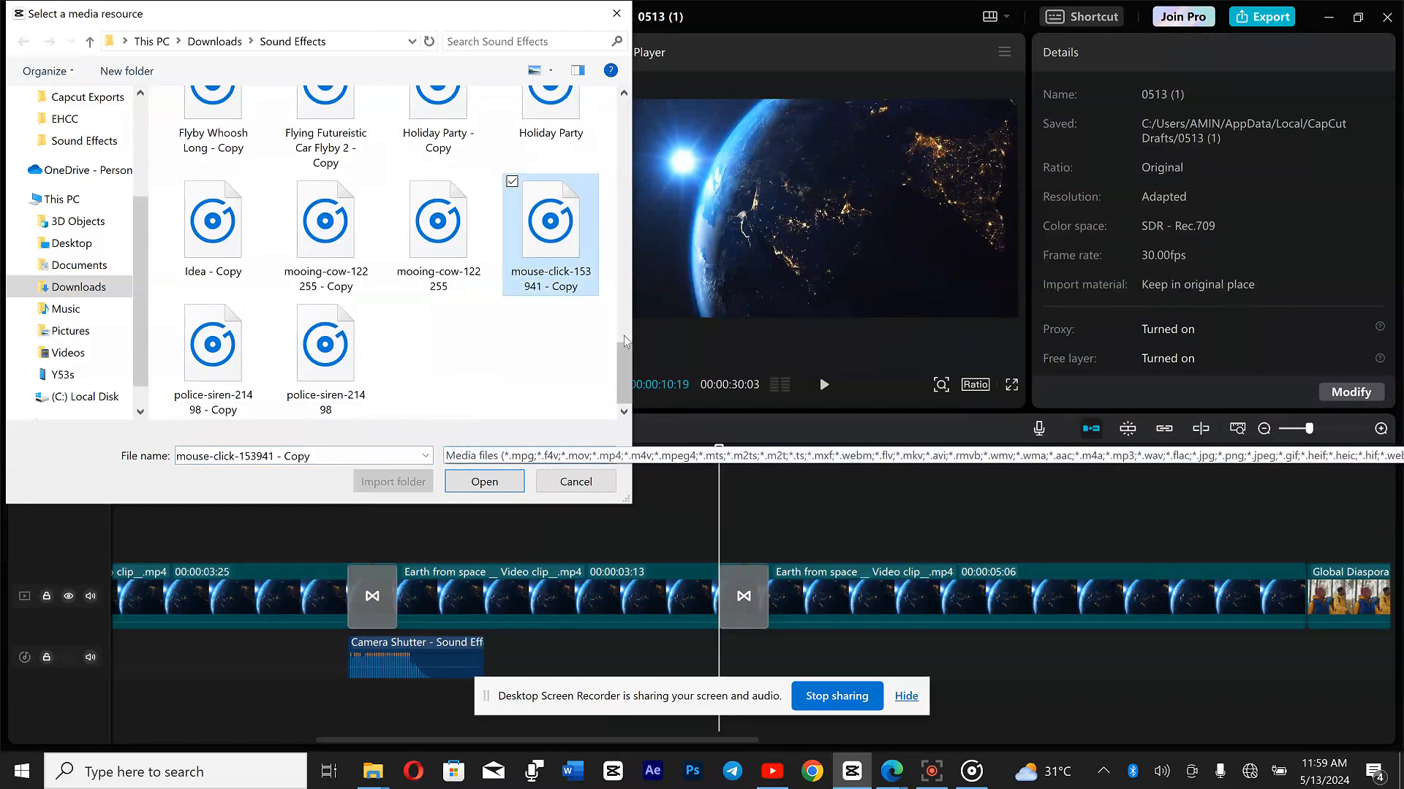
drag(624, 355, 640, 120)
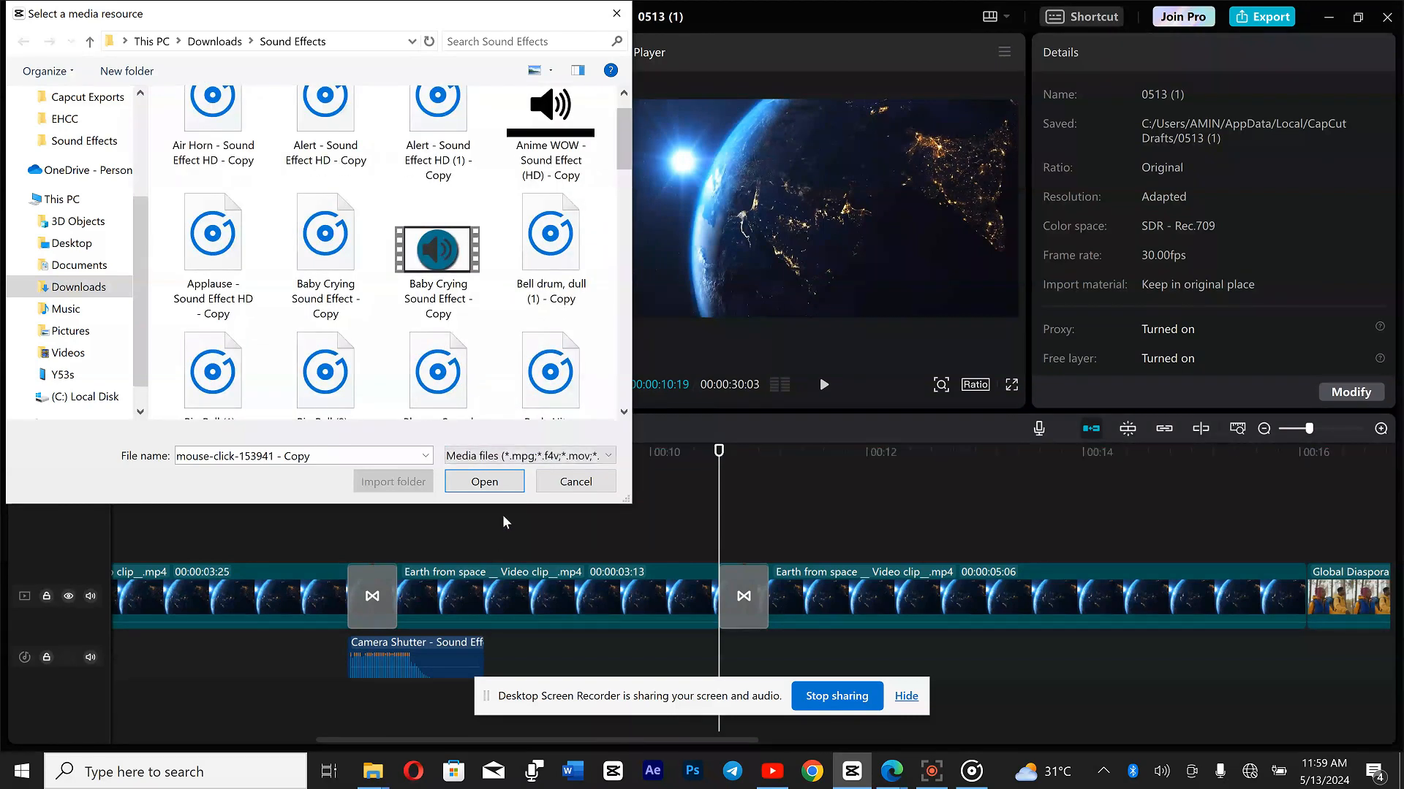
click(488, 487)
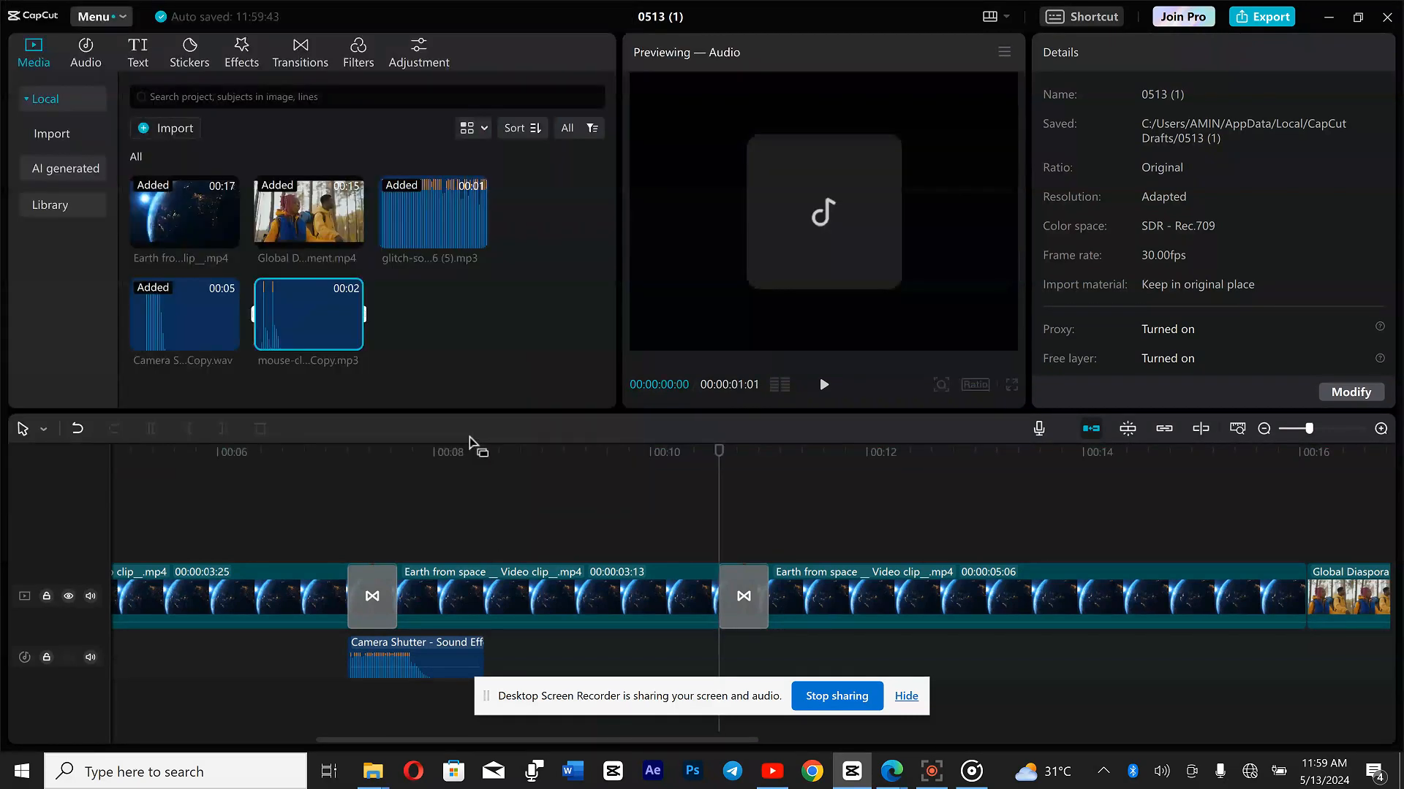
- Place the mouse-click sound on the audio track at the start of the Old Film transition and play that part back
drag(289, 317, 714, 643)
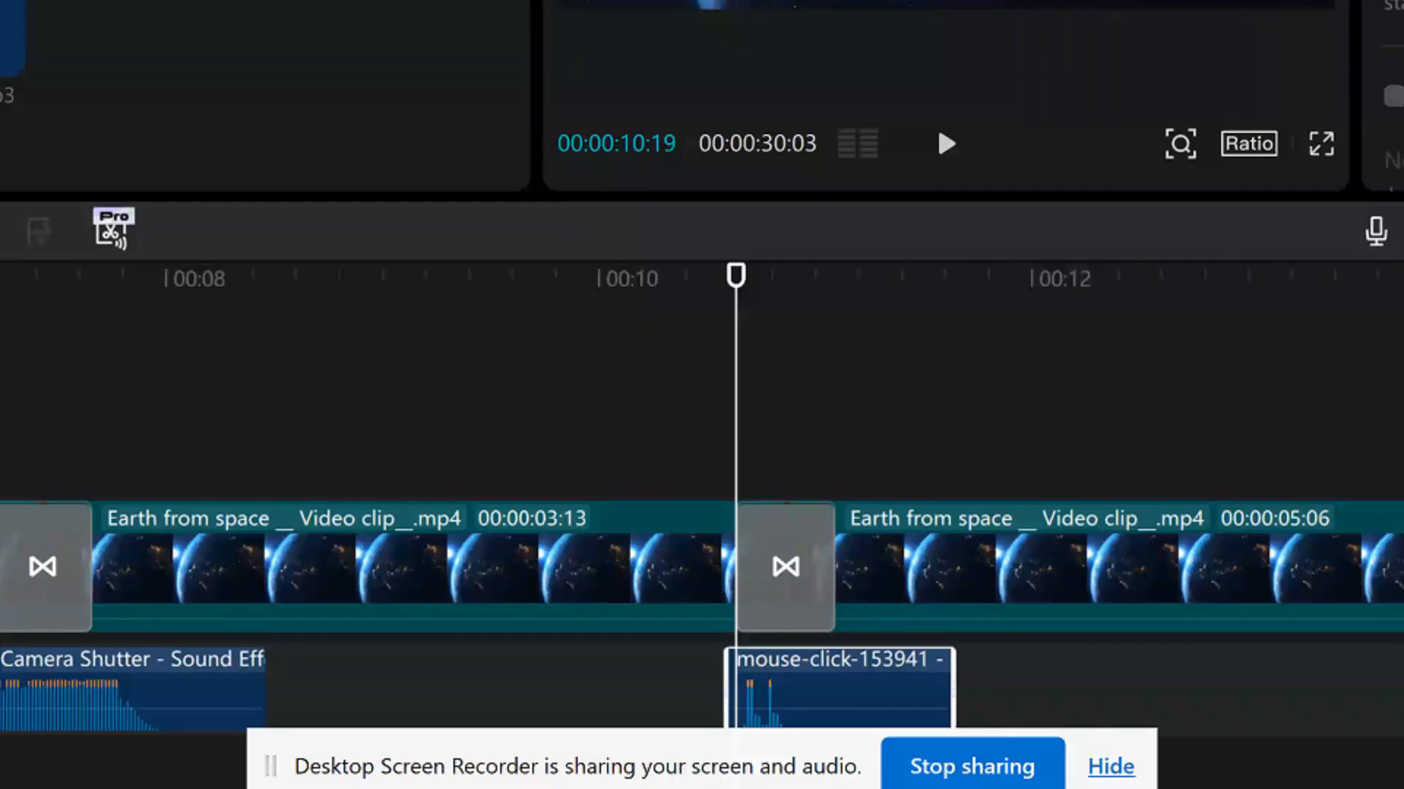
scroll(761, 498, up, 2)
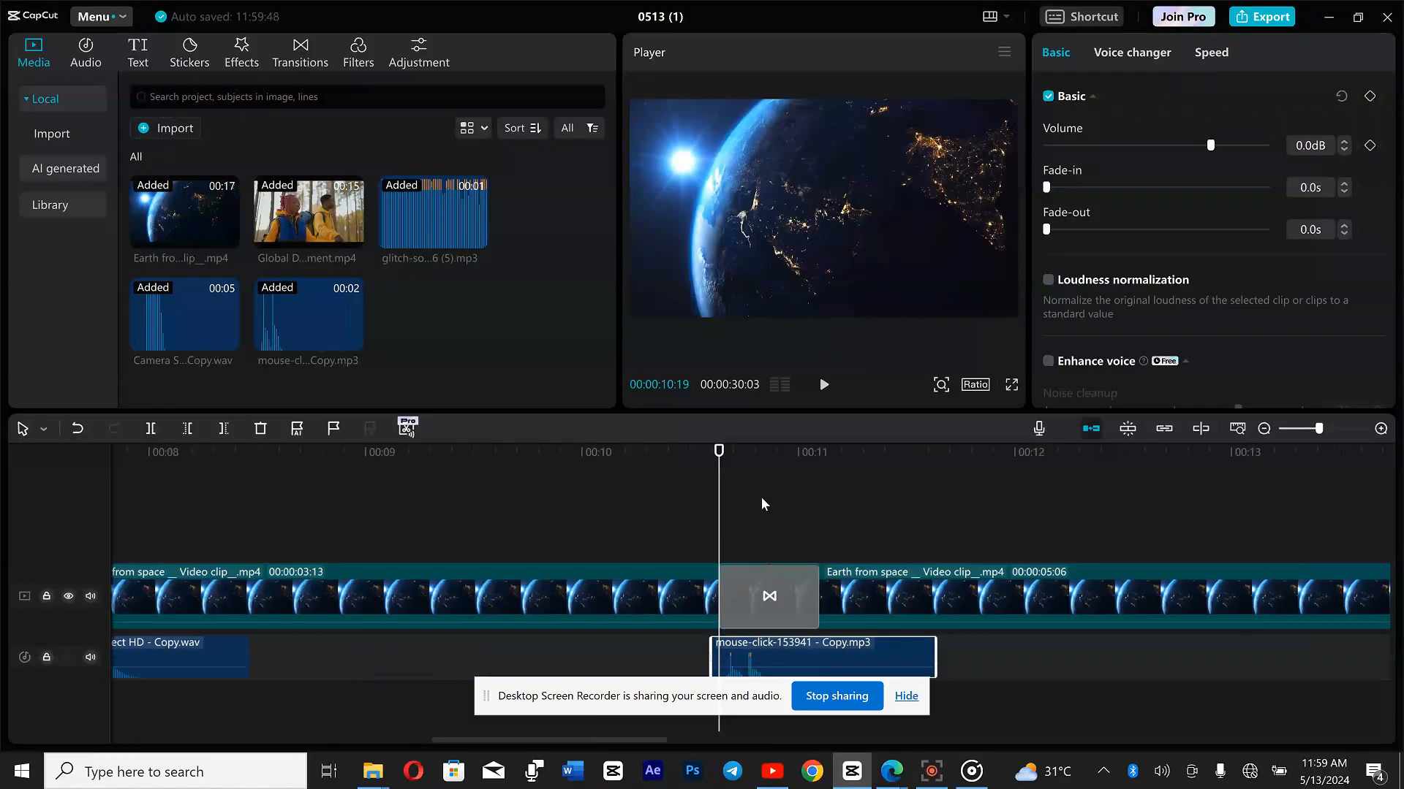
click(671, 536)
key(space)
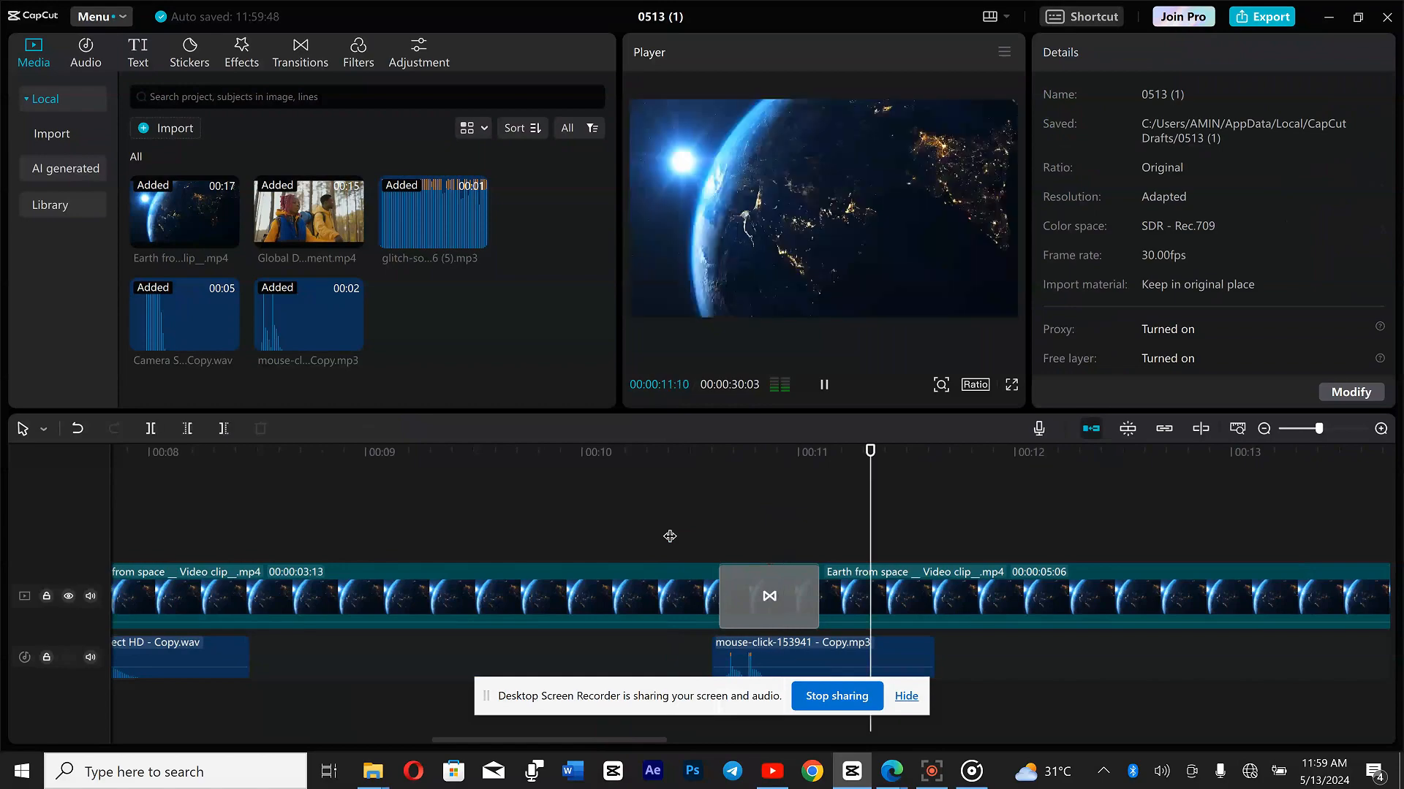
key(space)
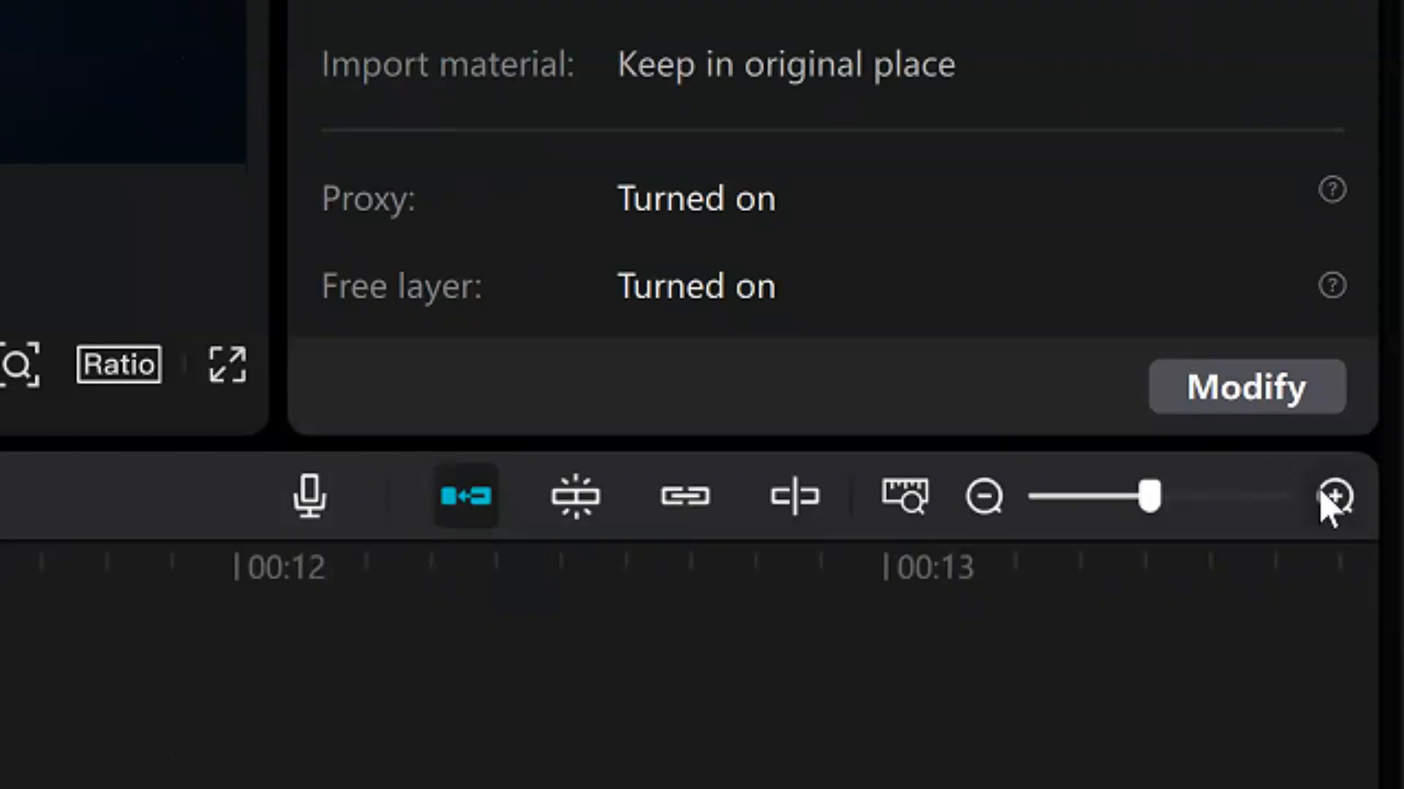
- Trim the beginning of the mouse-click sound clip to line up with the start of the Old Film transition, 00:00:10:19
click(1334, 499)
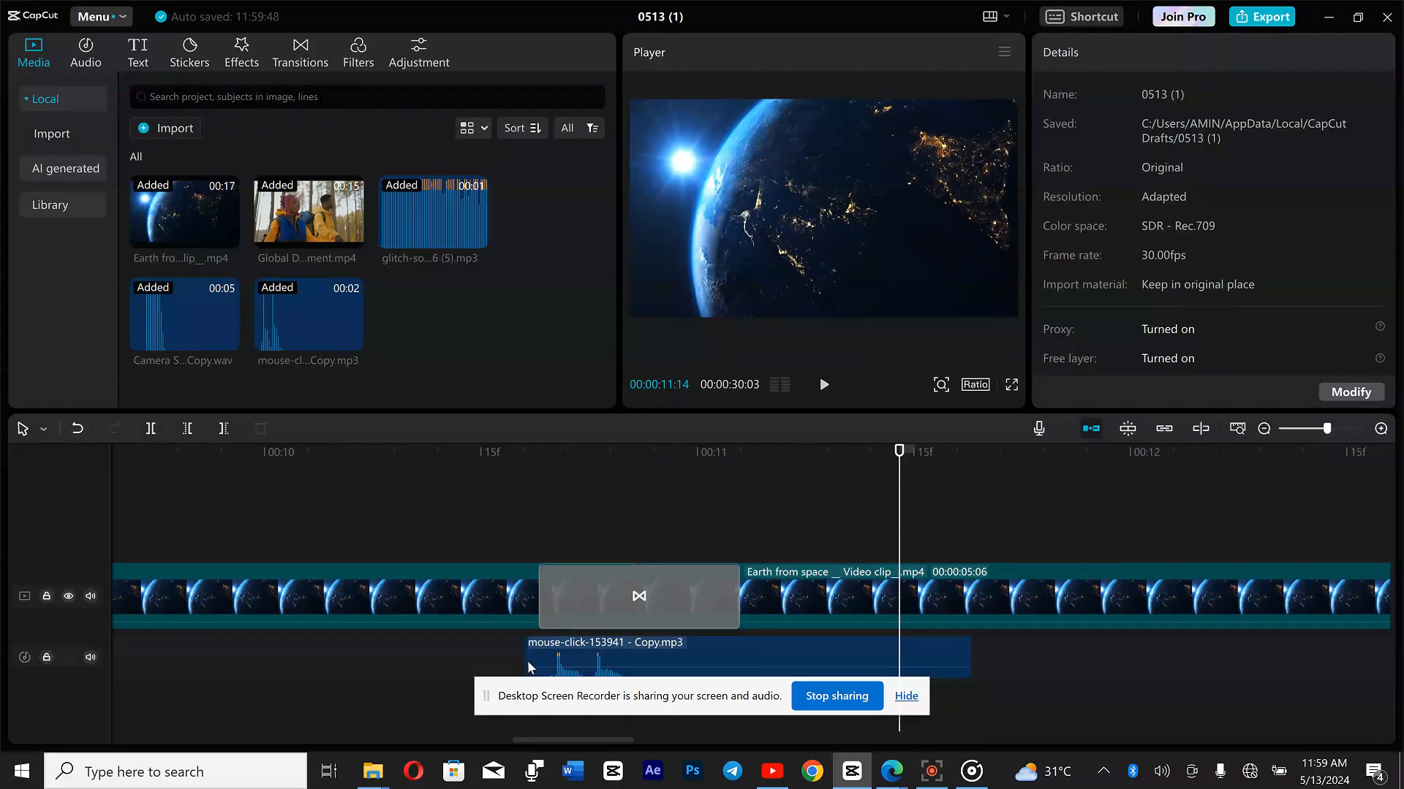
click(545, 667)
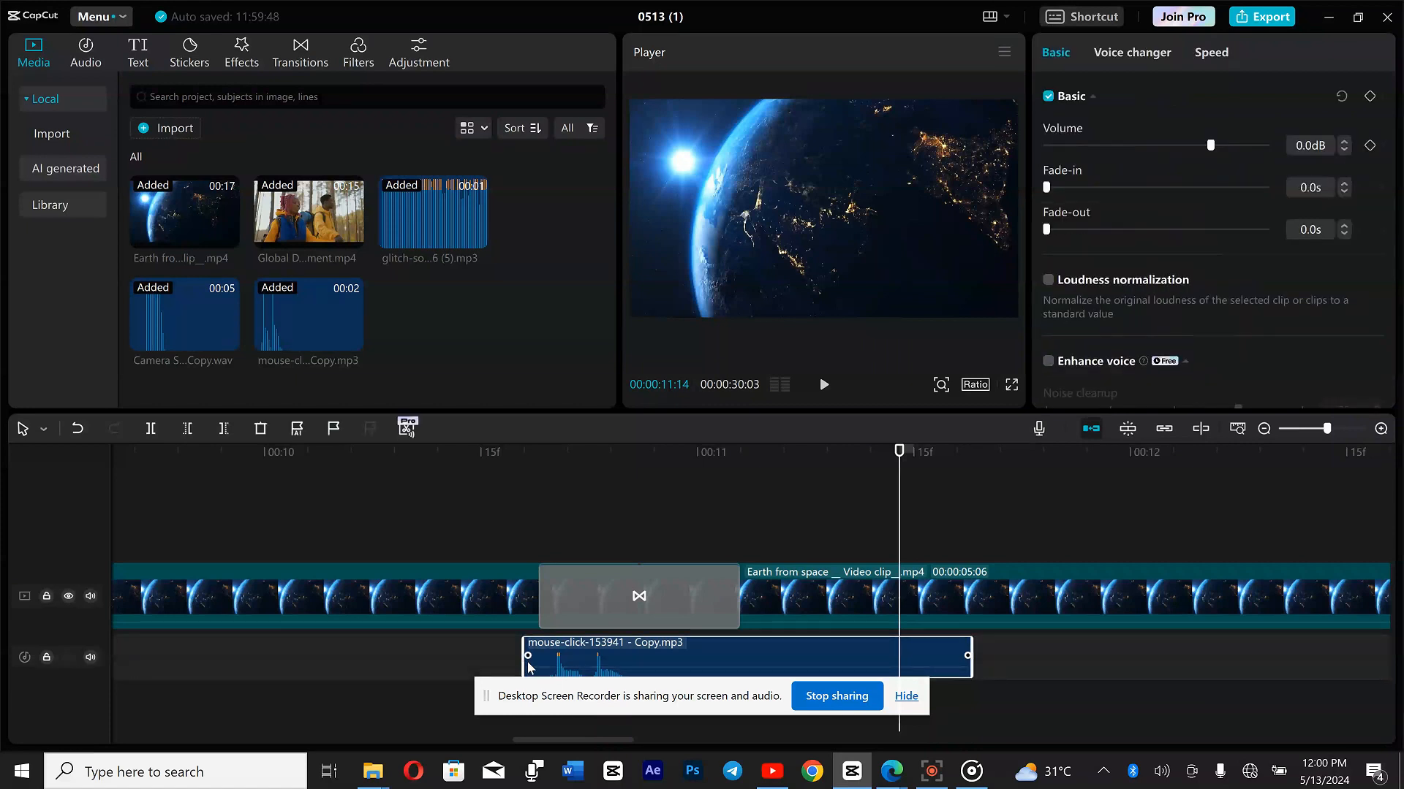
drag(524, 665, 542, 661)
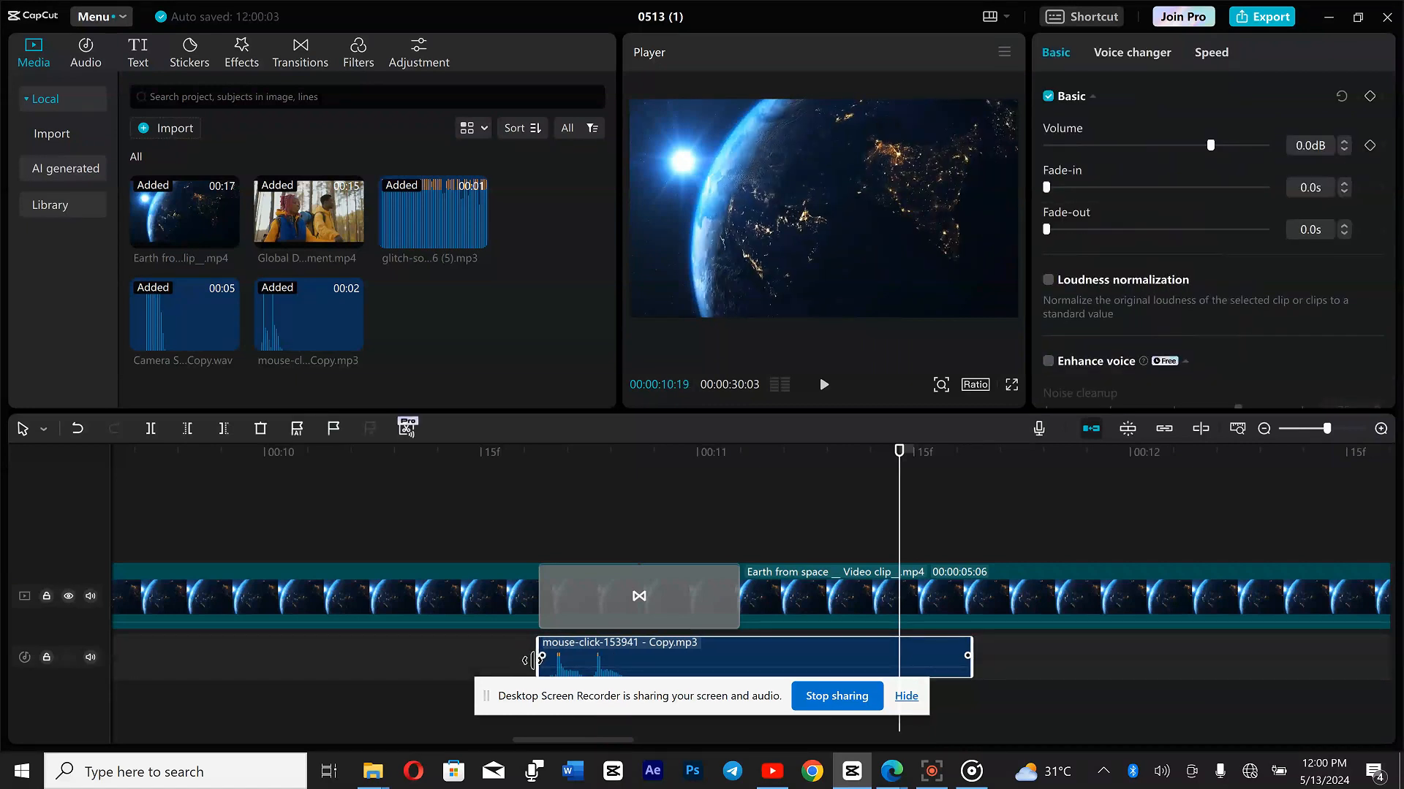
- Play back the Old Film transition with its mouse-click sound, starting shortly before the transition
drag(899, 537, 412, 565)
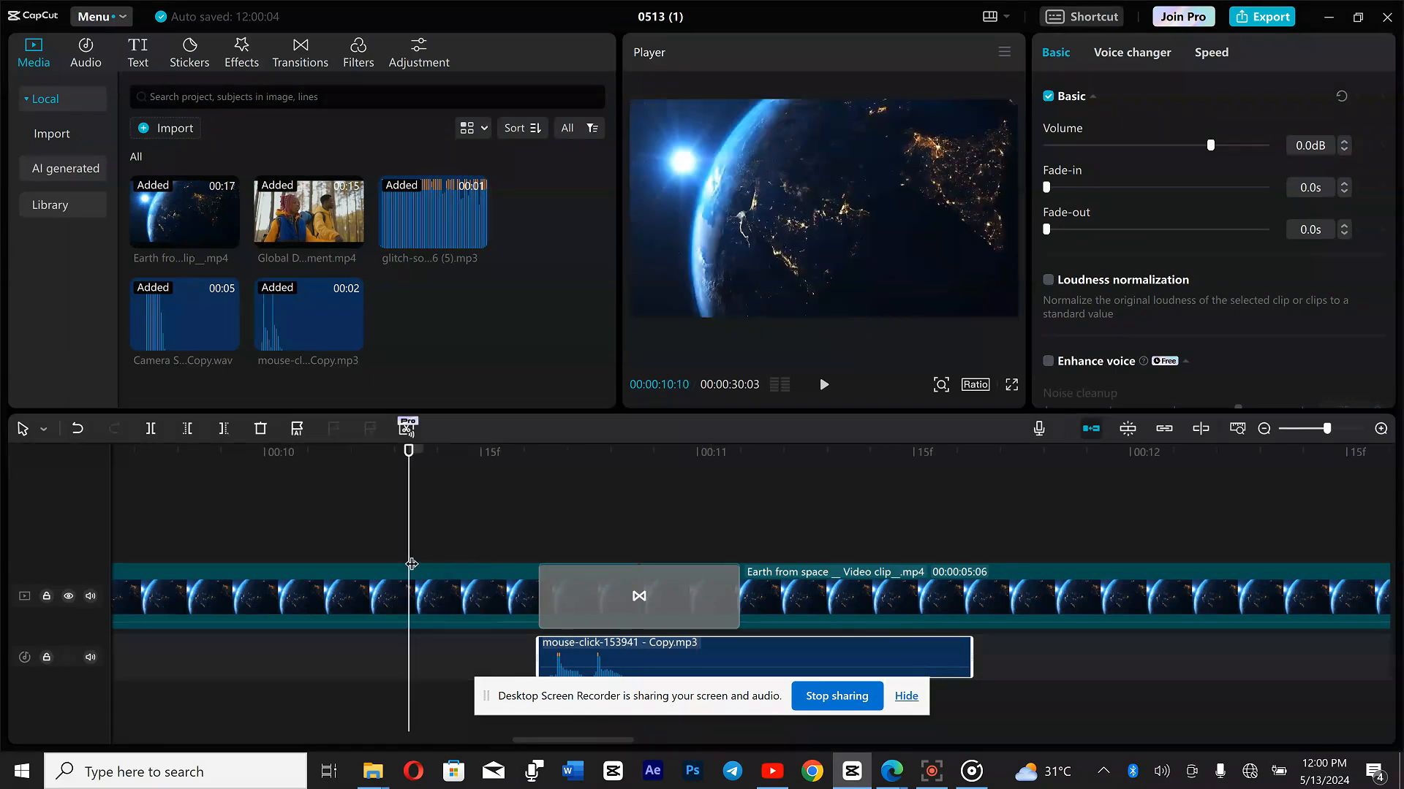
key(space)
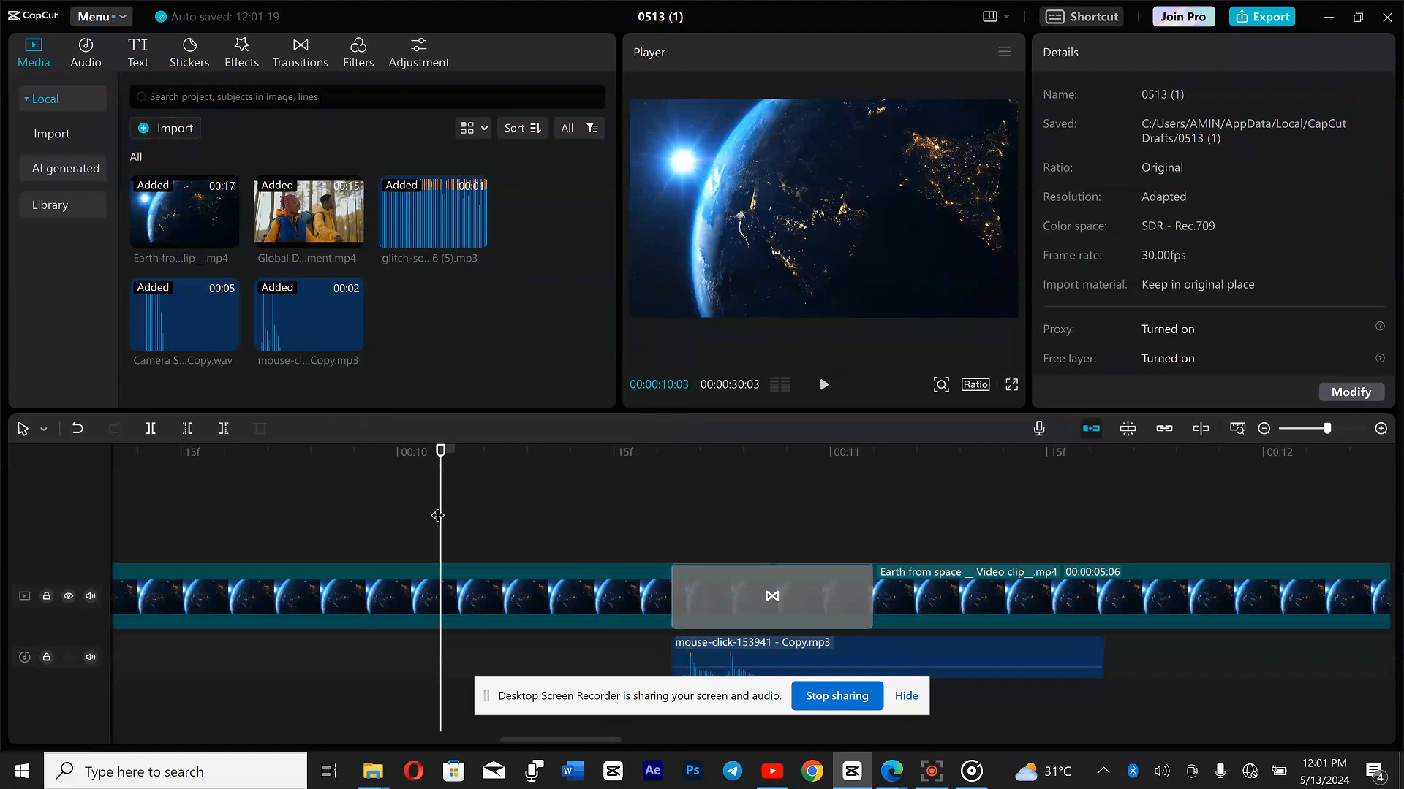
key(space)
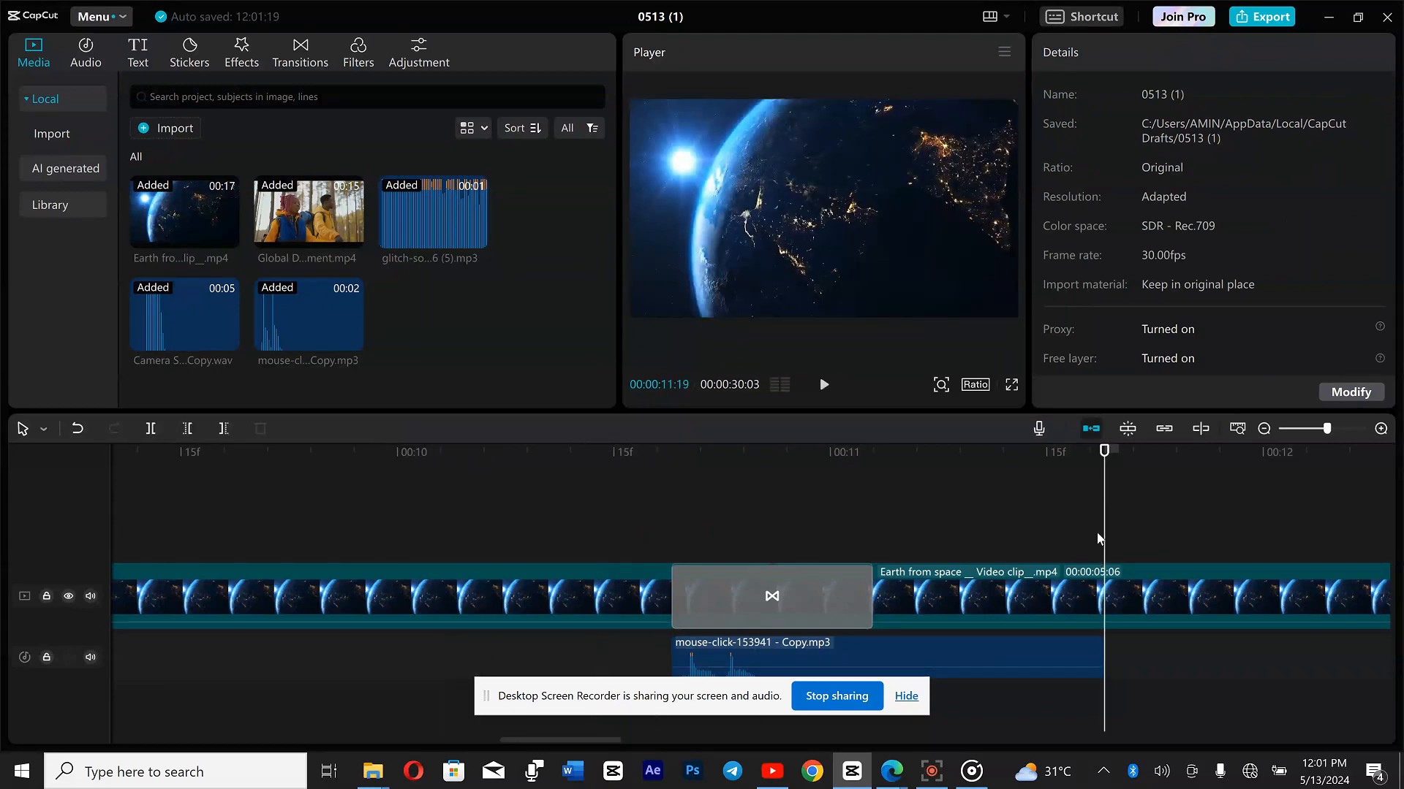
- Move the playhead to the cut between the Earth from space and Global Diaspora Engagement clips, 00:00:16:02, and open the transitions library
click(1204, 538)
drag(1218, 531, 1389, 596)
click(1264, 429)
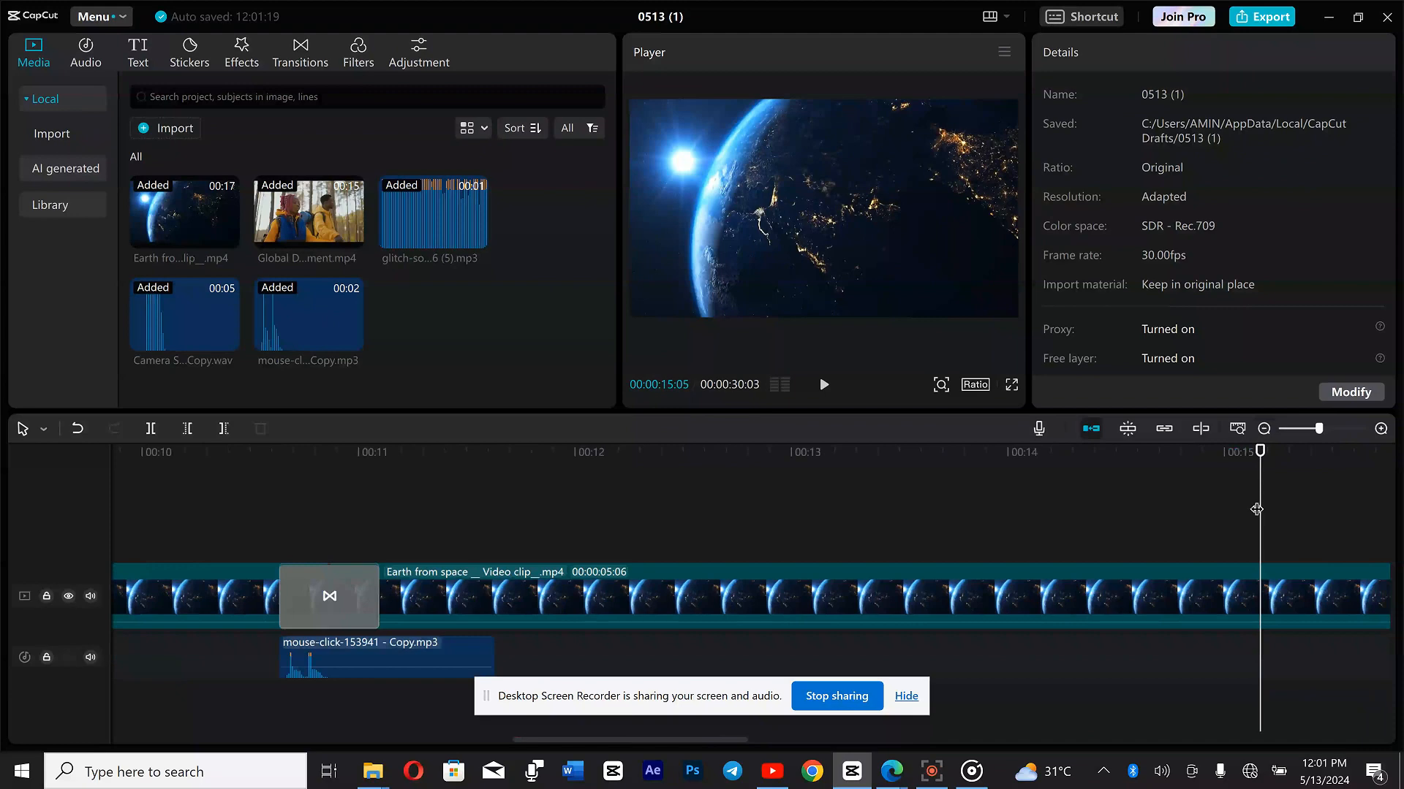
click(1262, 436)
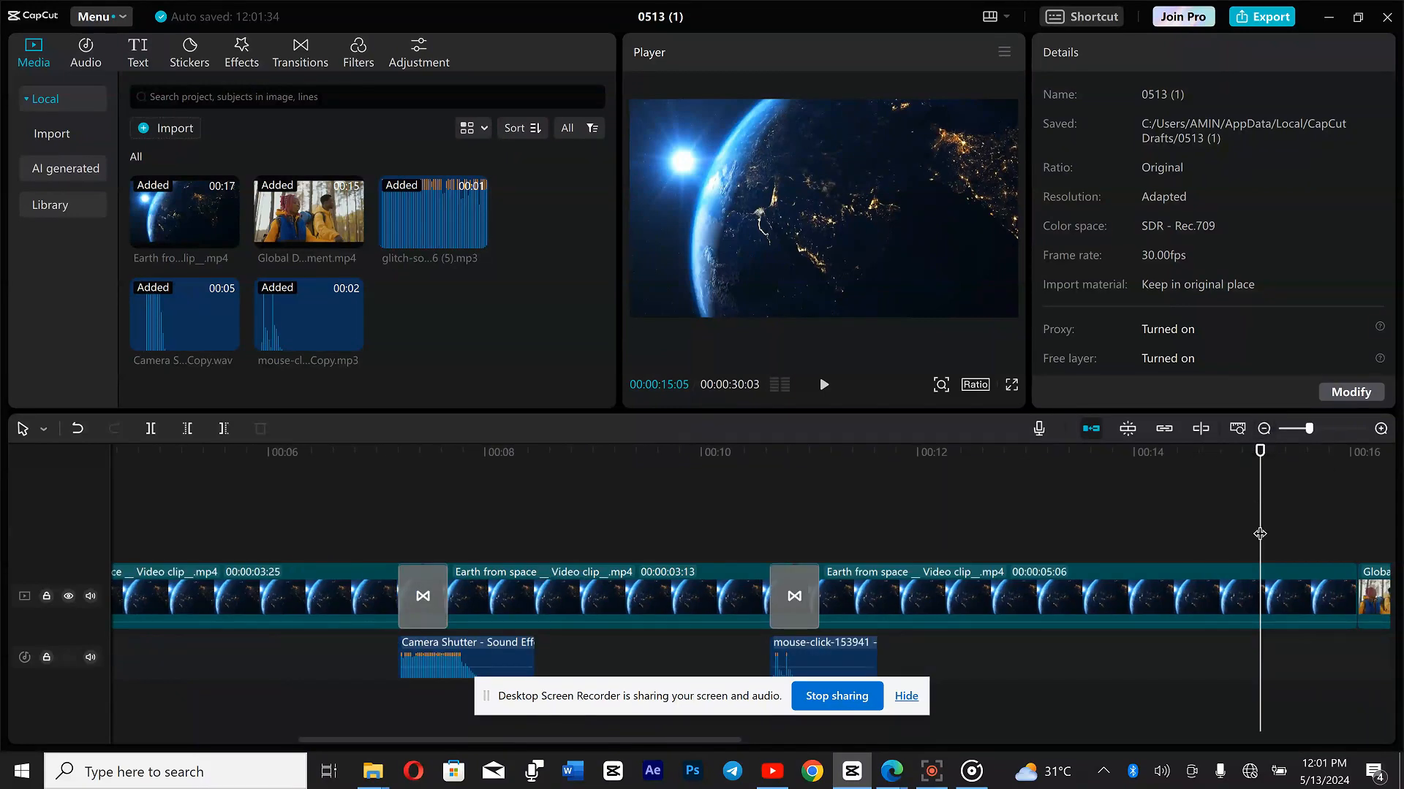
drag(1259, 533, 1392, 578)
drag(1286, 582, 755, 650)
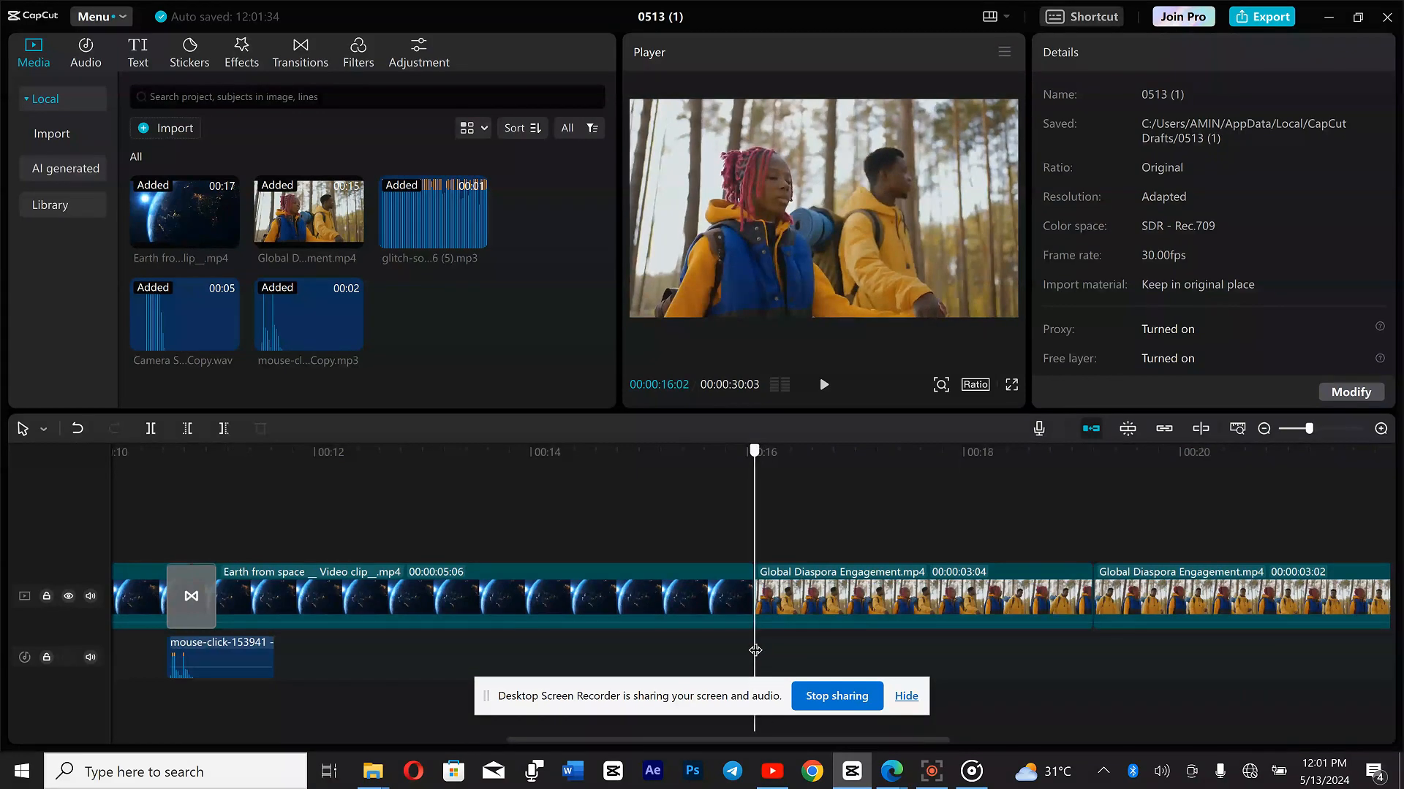
click(729, 597)
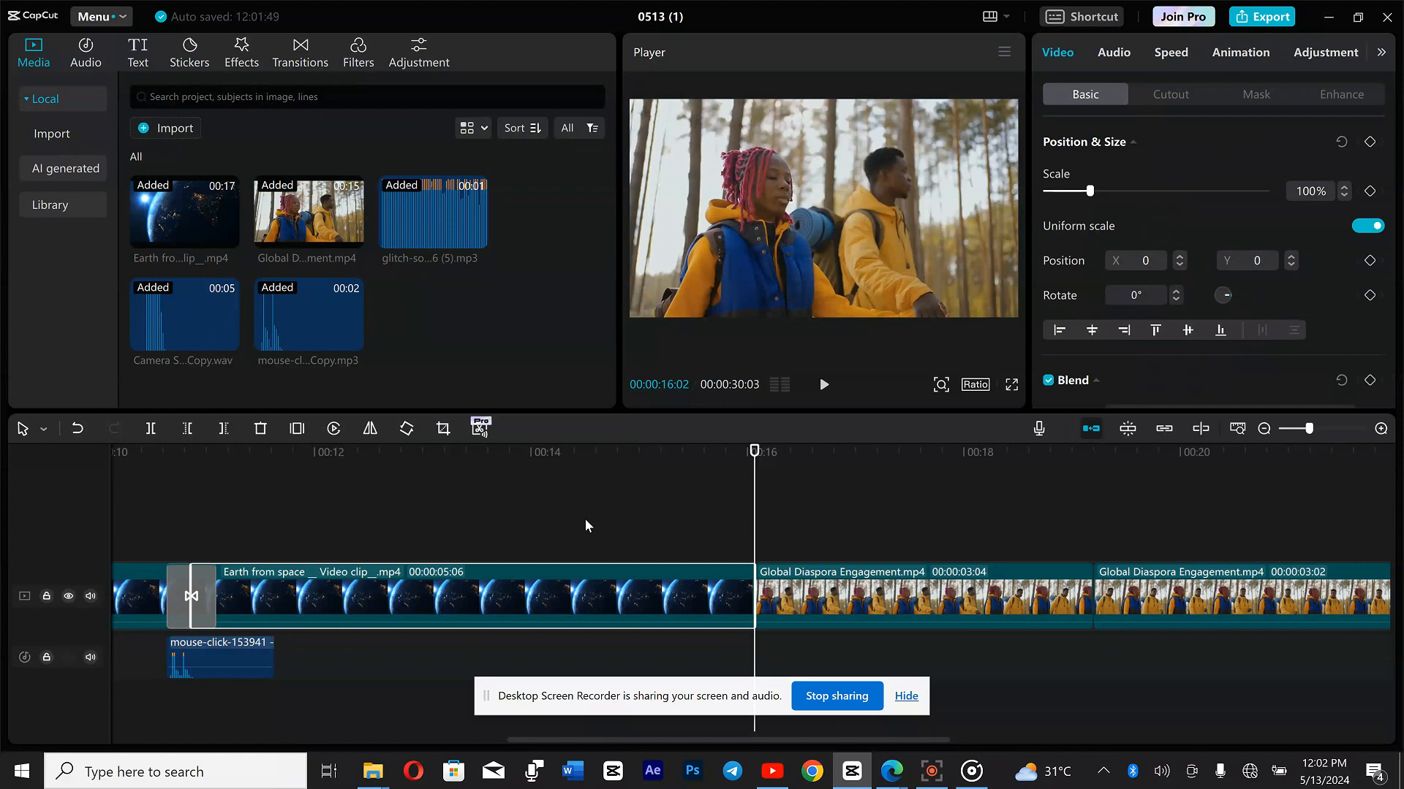
click(755, 585)
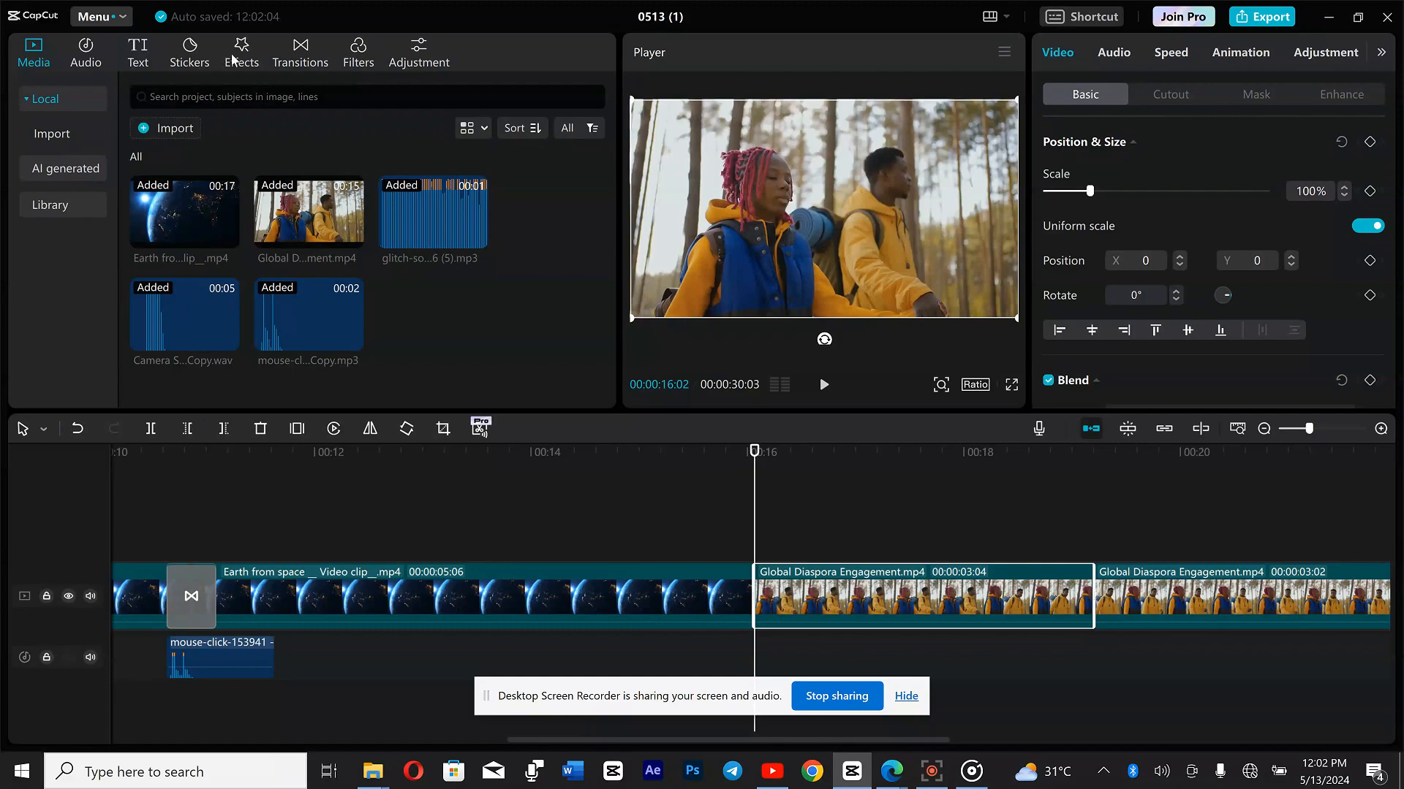
click(317, 55)
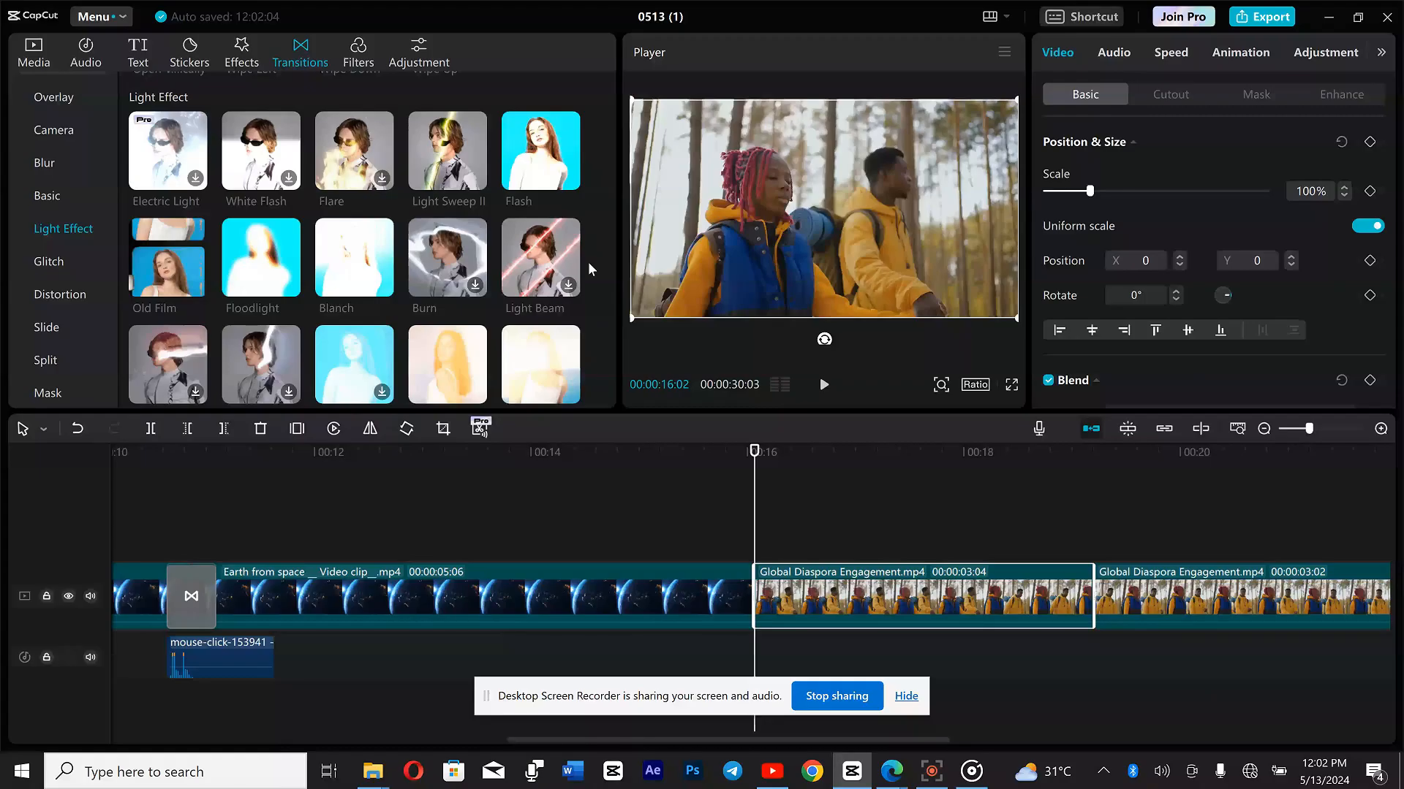
- Try to download the Burn and Light Beam transitions from the Light Effect category
click(475, 285)
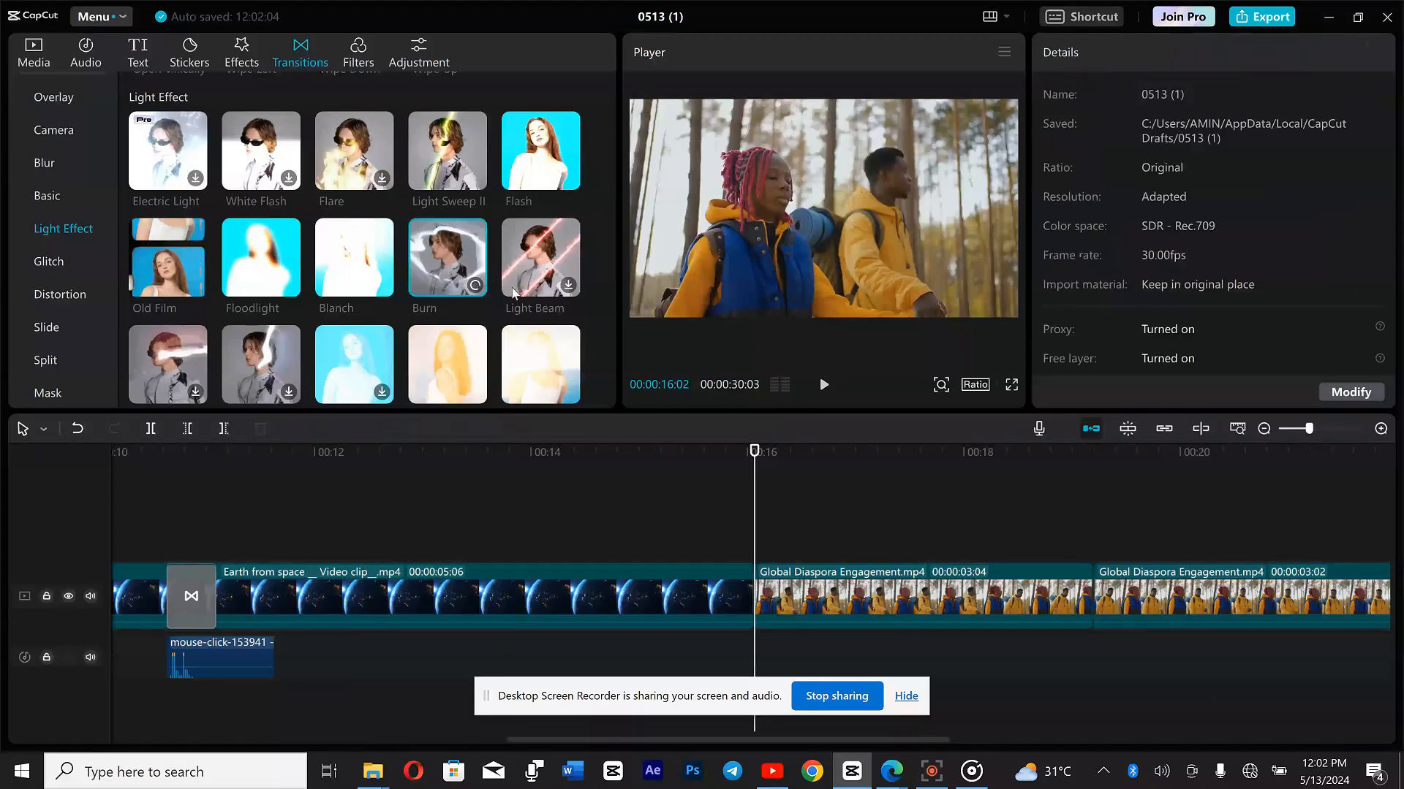
click(568, 285)
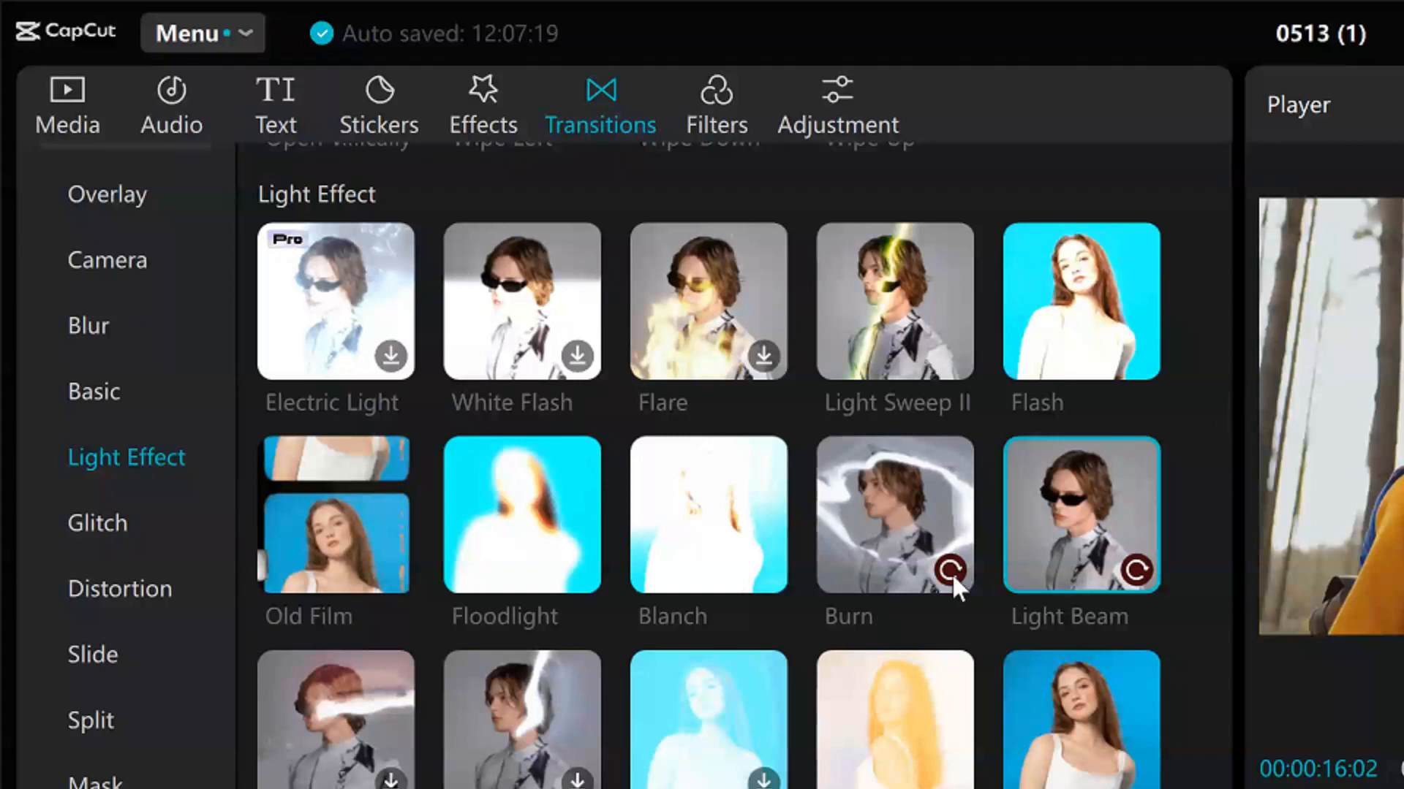
click(952, 573)
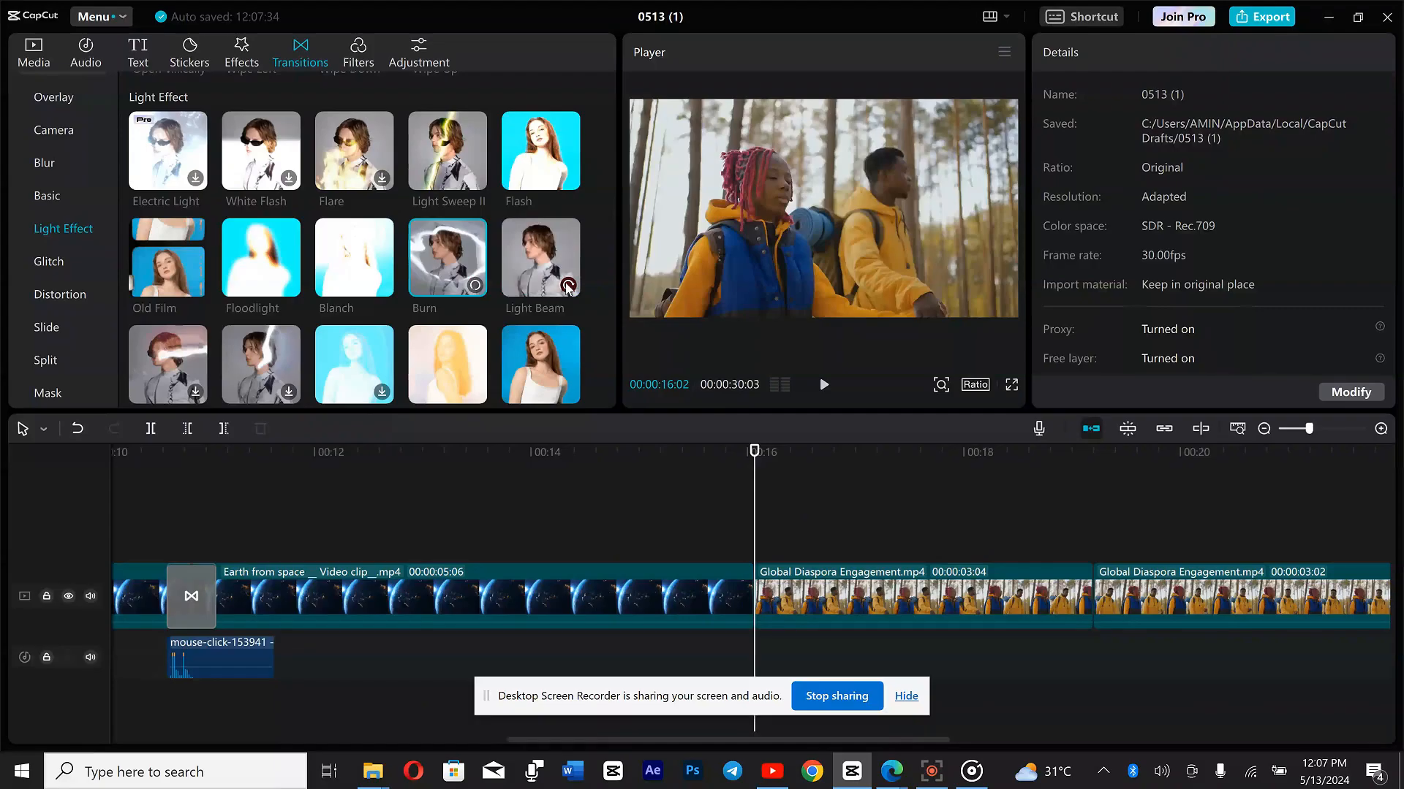
click(568, 285)
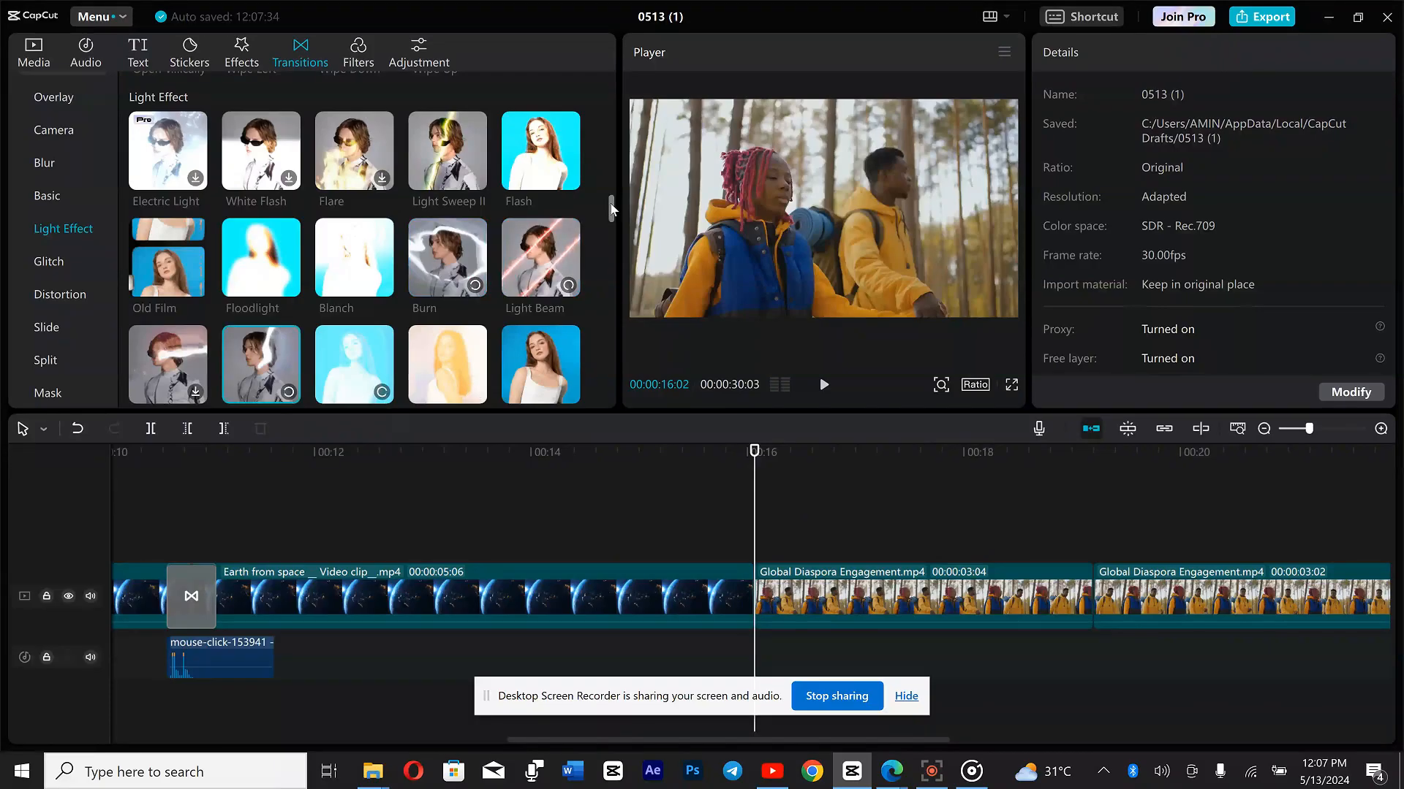
- Try to download the Blink, Slide and Down transitions from the Basic category
scroll(611, 206, up, 5)
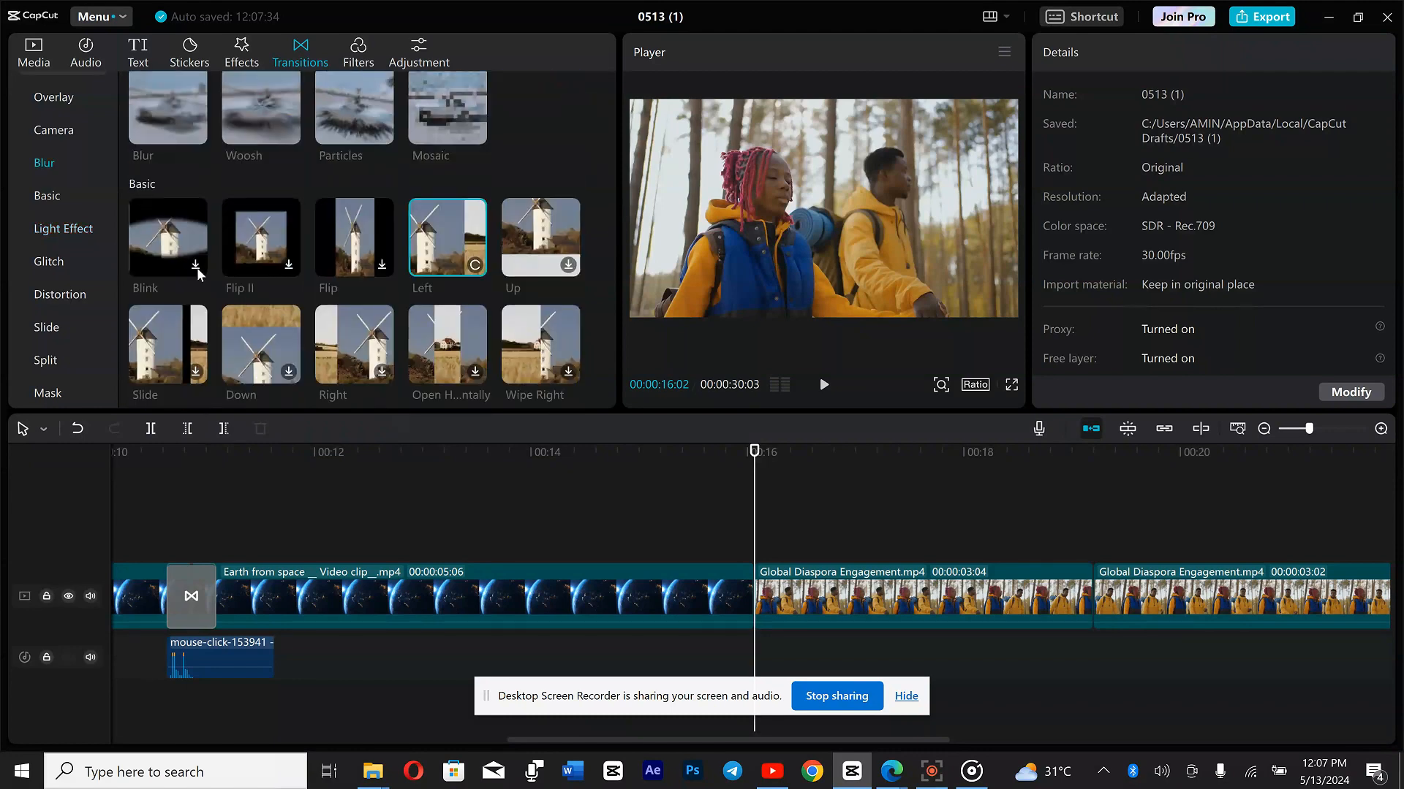
click(195, 269)
click(197, 332)
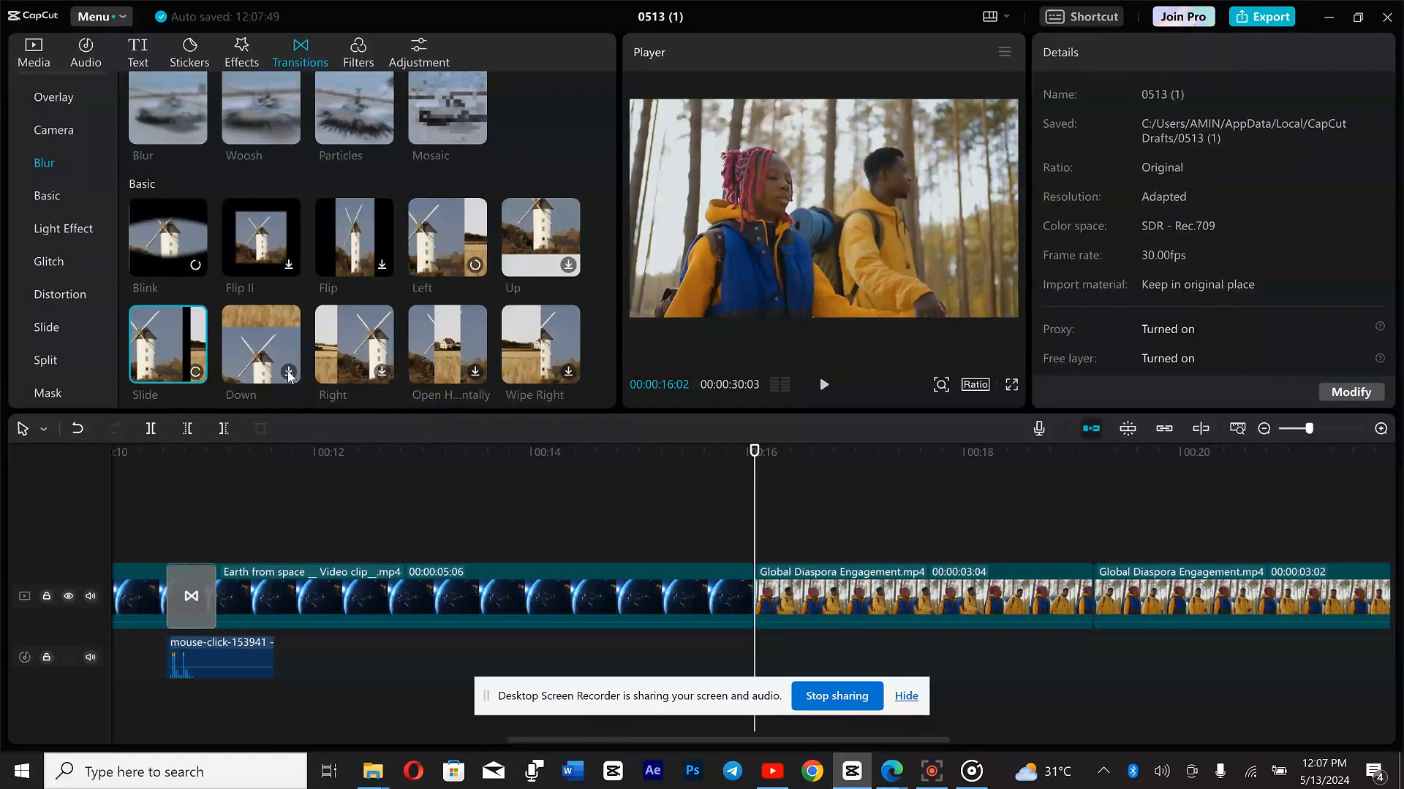
click(287, 370)
- Add a 0.5 s Woosh transition at the 00:00:16:02 cut, accept duplicate frames, and move the playhead to the transition's start, 00:00:15:24
drag(610, 173, 607, 159)
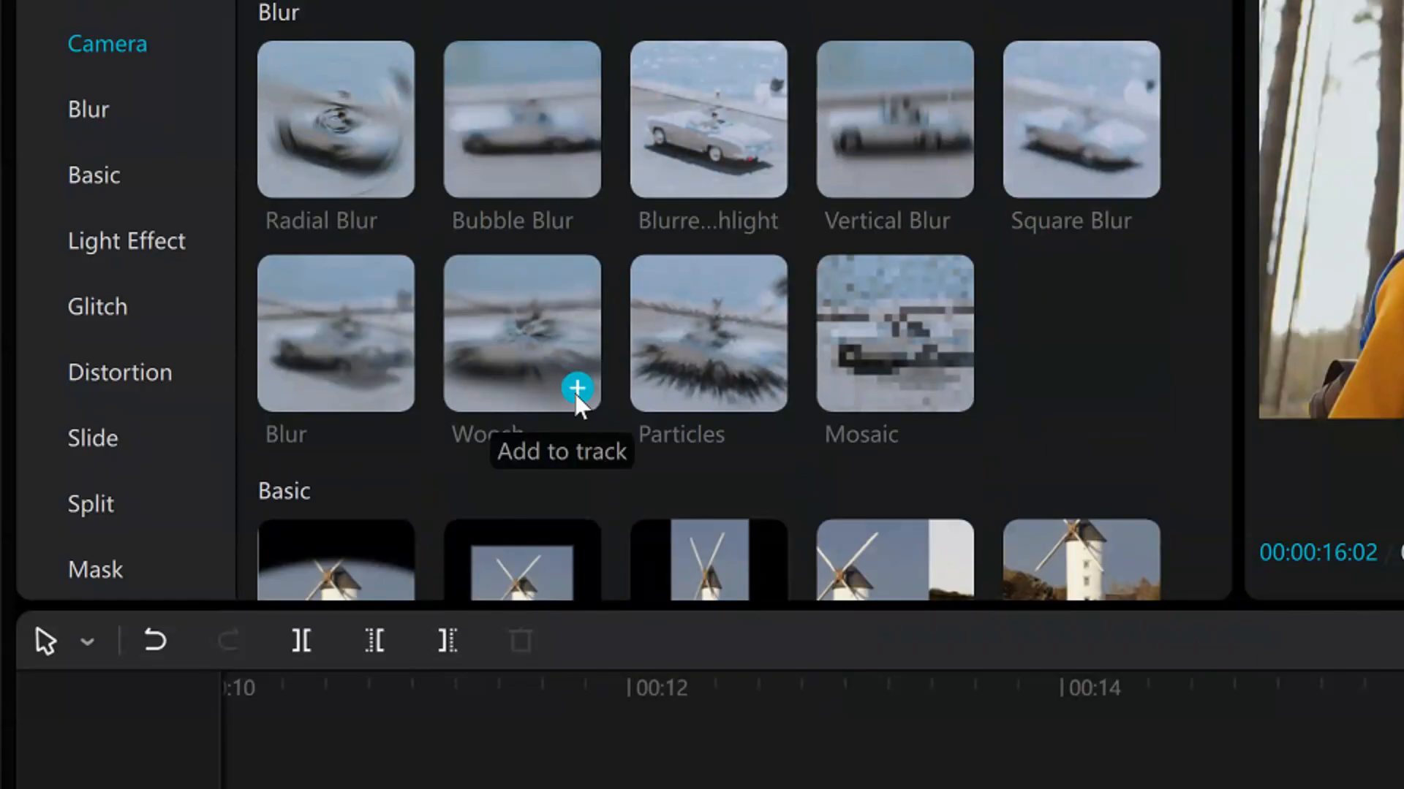
click(577, 389)
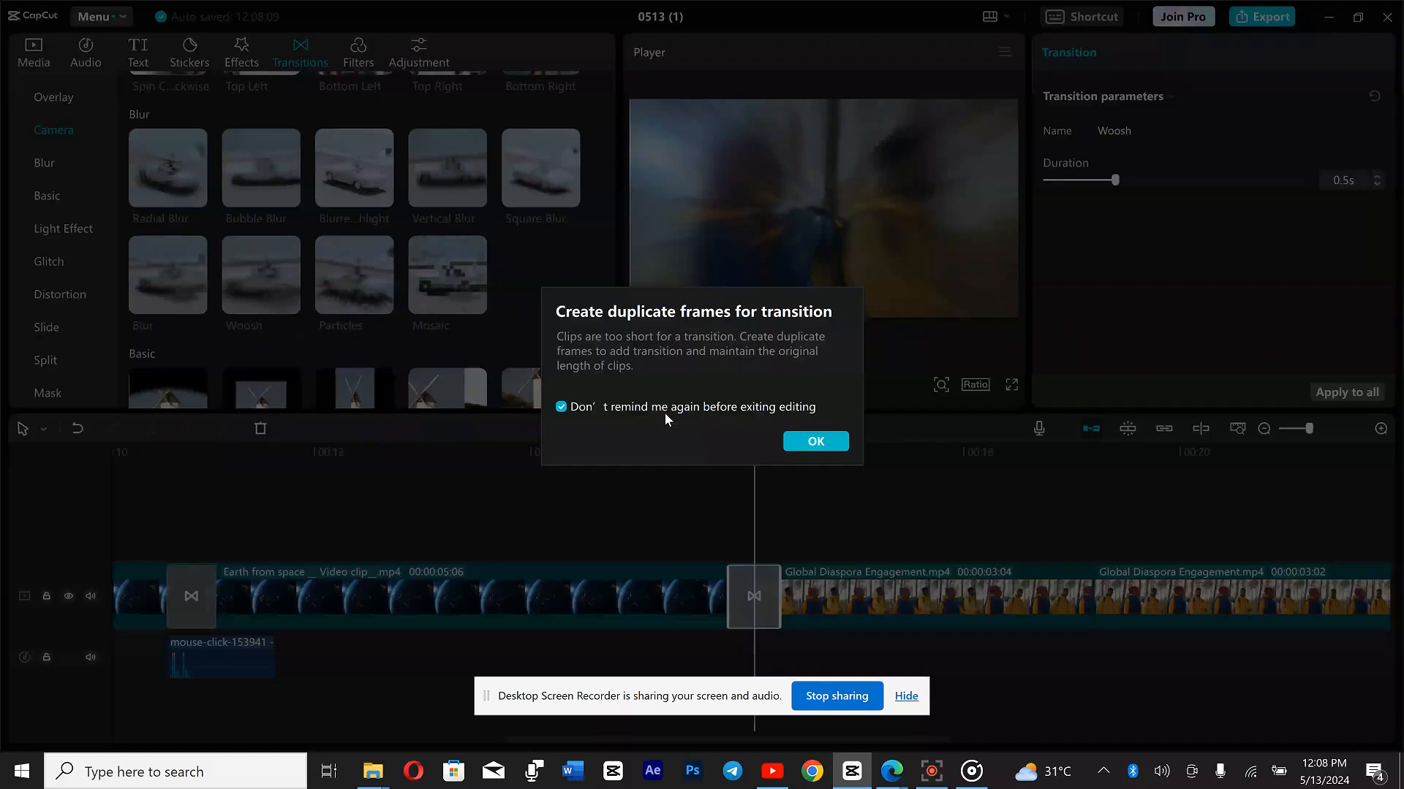
click(813, 441)
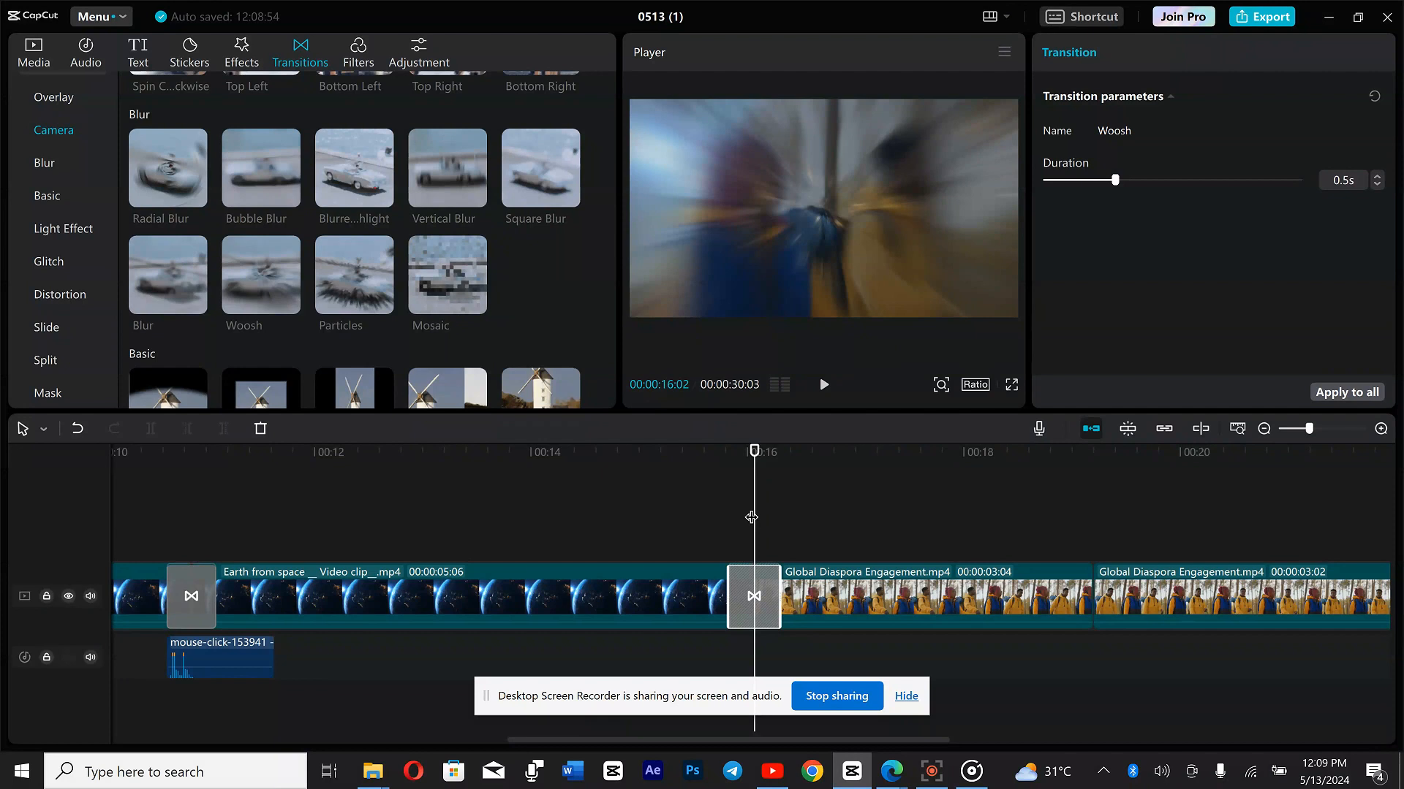
drag(752, 518, 710, 518)
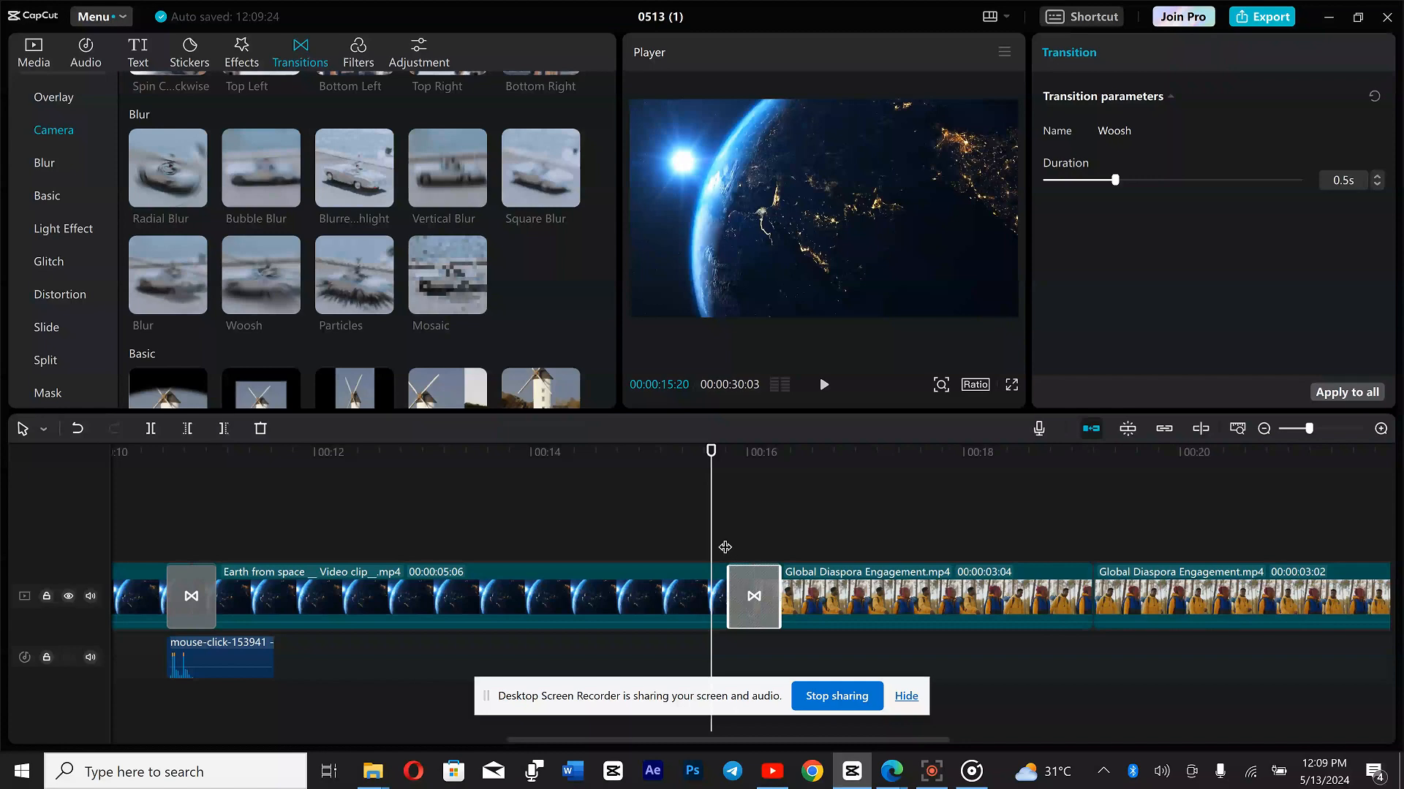
drag(713, 545, 737, 544)
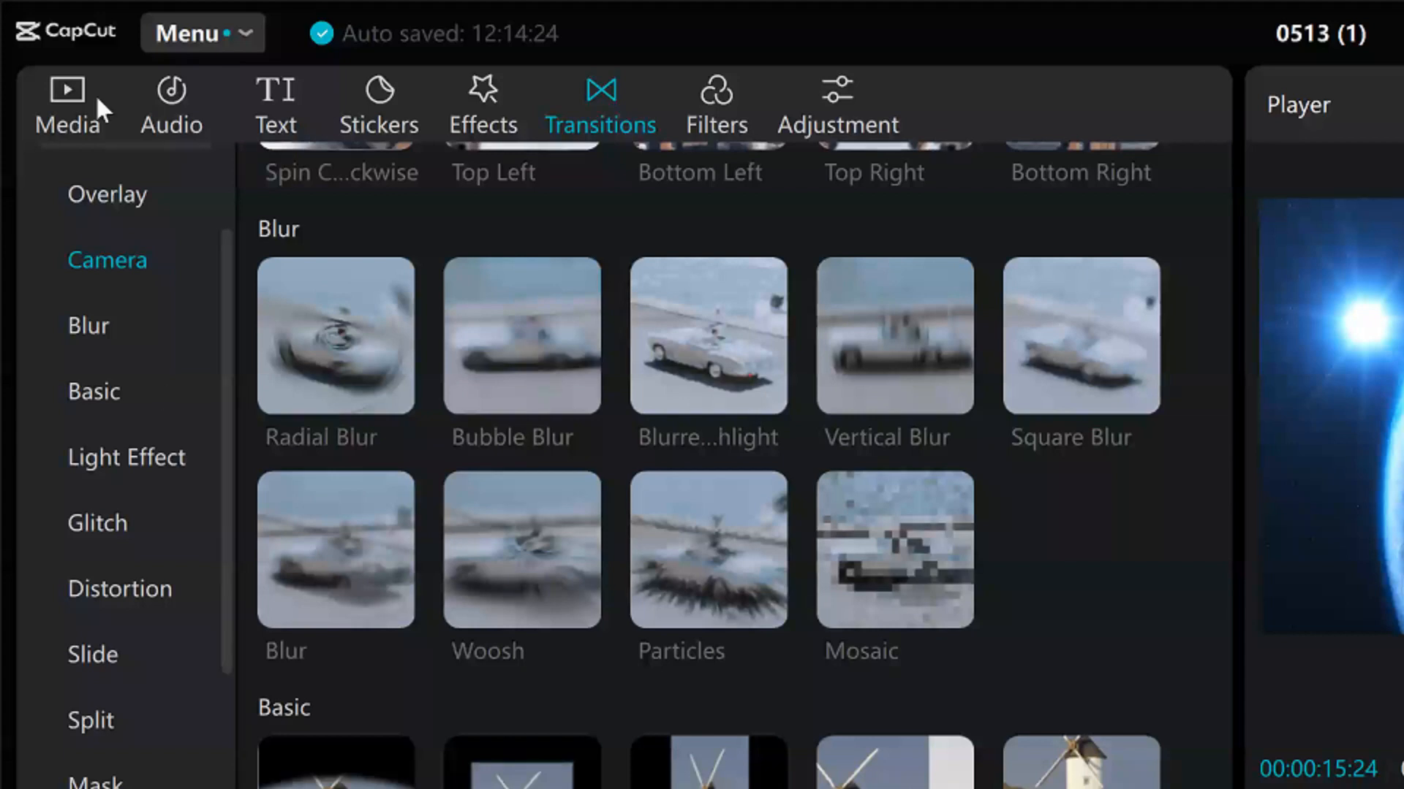
- Import the "Fast woosh - Copy" sound from the Sound Effects folder into the project media
click(82, 109)
click(340, 258)
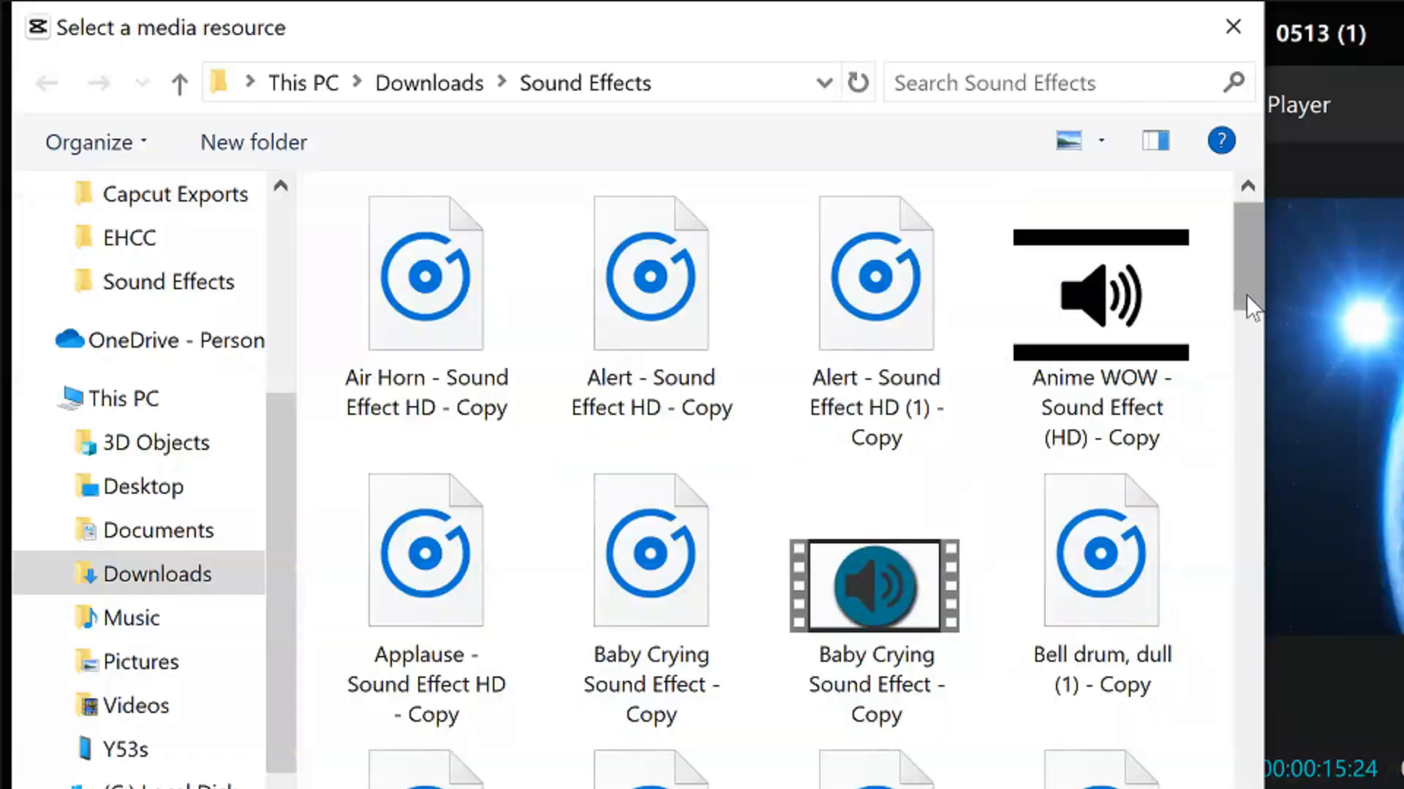
drag(1248, 295, 1166, 664)
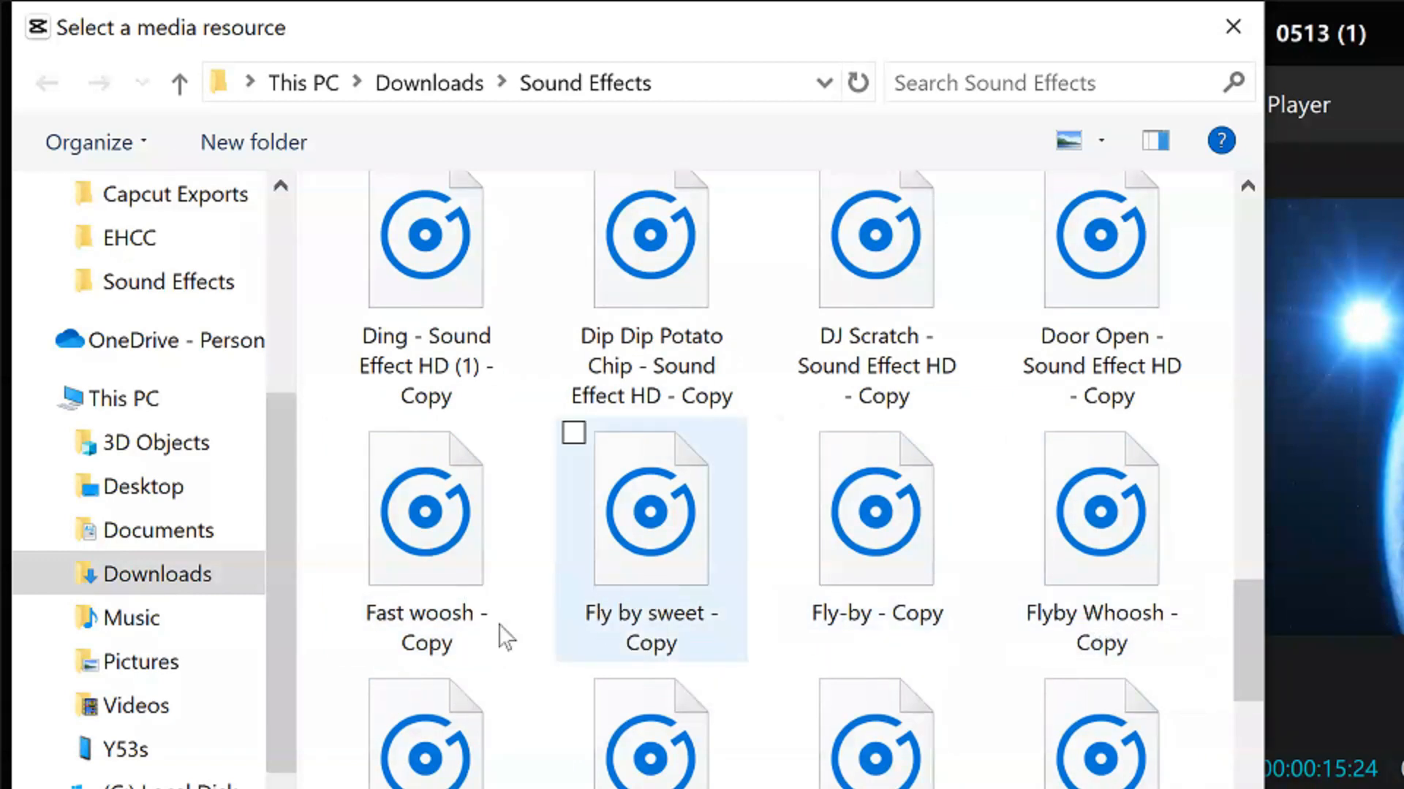
click(435, 573)
double_click(436, 573)
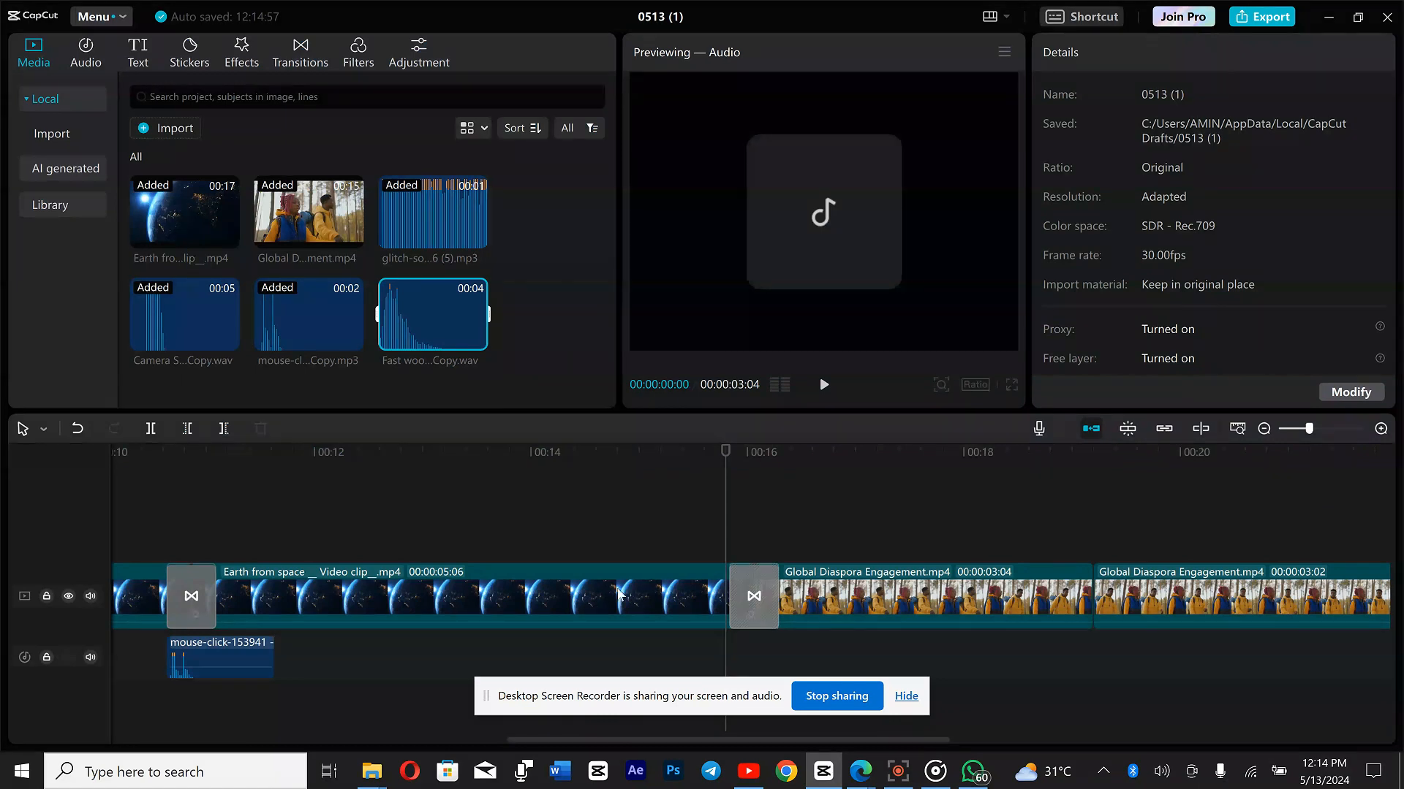
- Hide the screen-sharing notice and place the Fast woosh sound on the audio track at the start of the Woosh transition
click(907, 697)
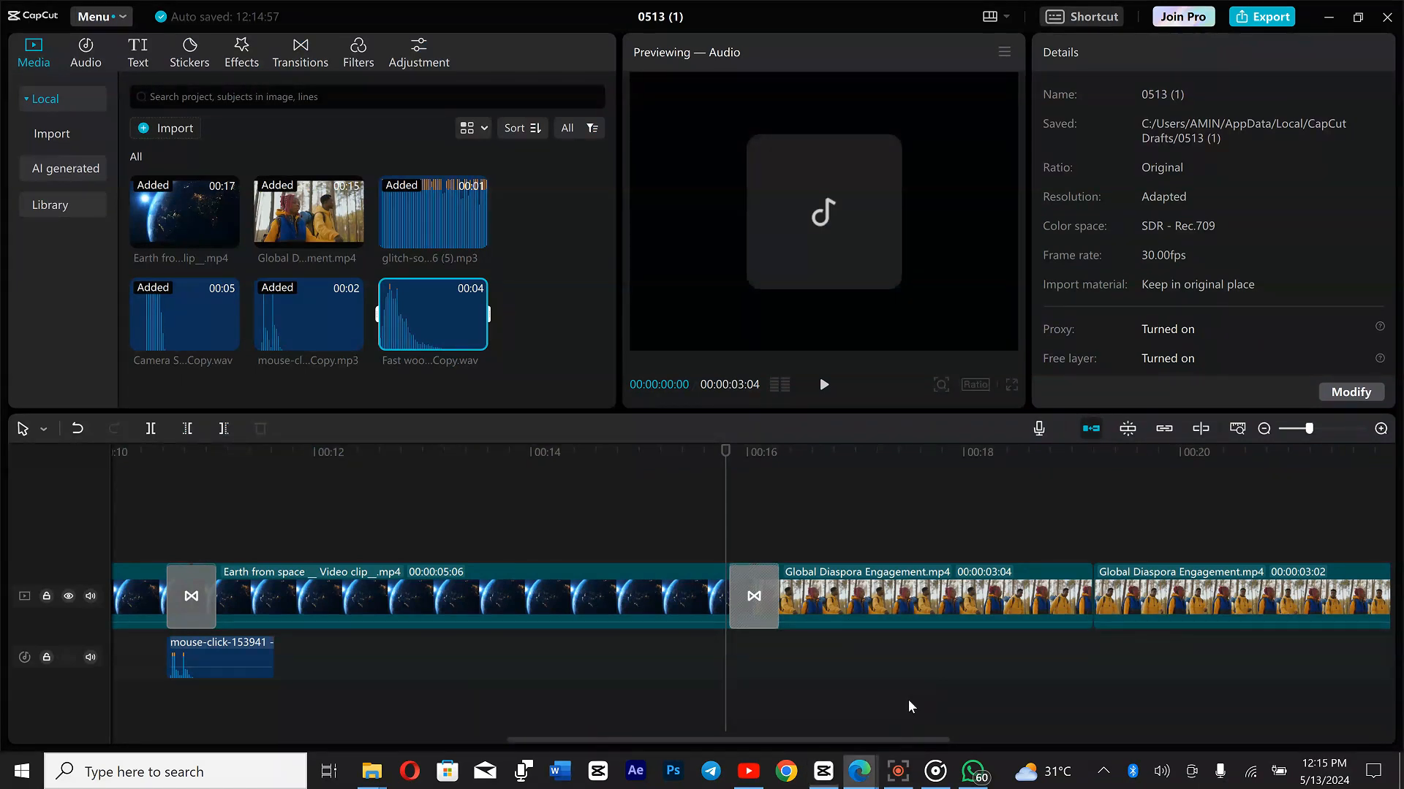
drag(480, 330, 729, 660)
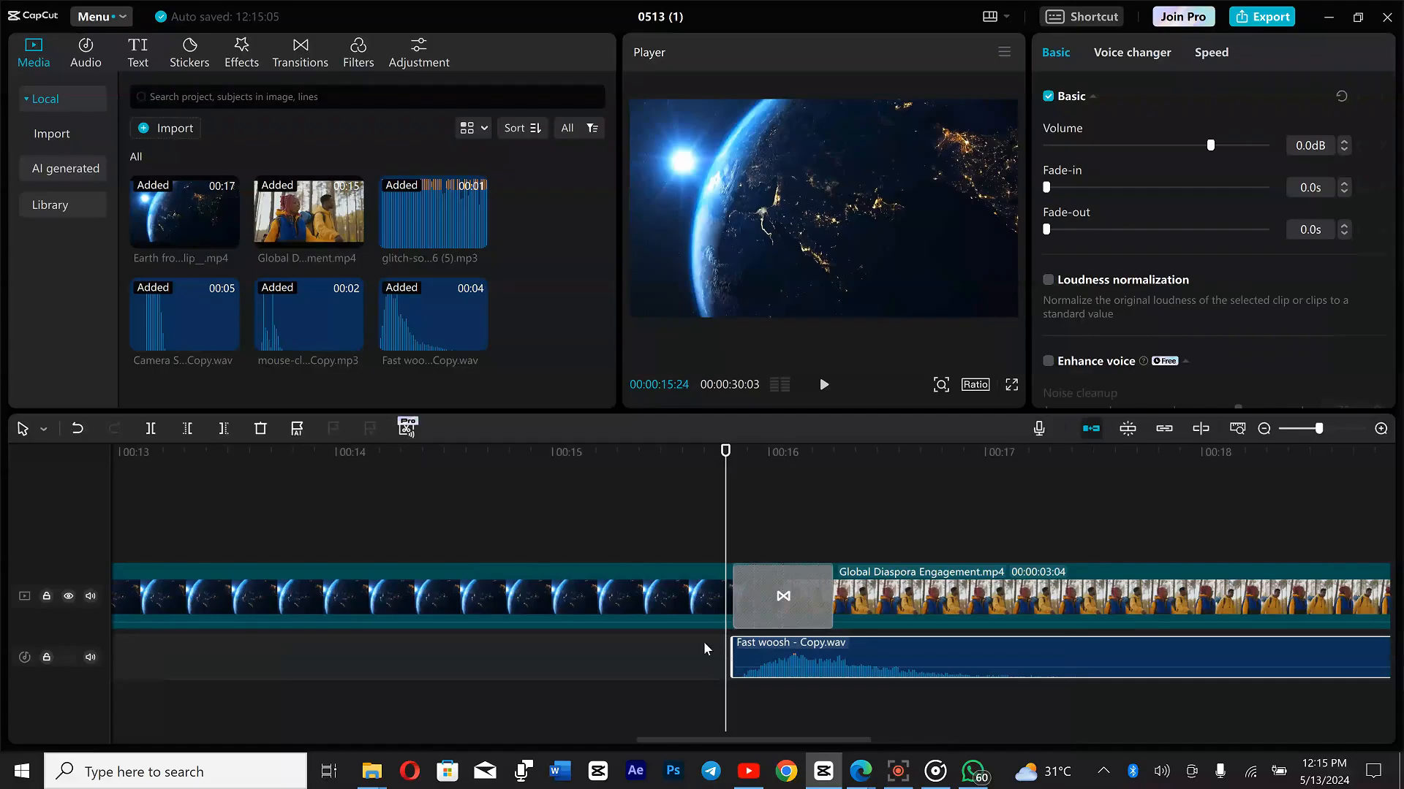
drag(733, 661, 732, 528)
- Play back the Woosh transition with its fast woosh sound from 00:00:15:08
click(737, 532)
drag(738, 533, 609, 553)
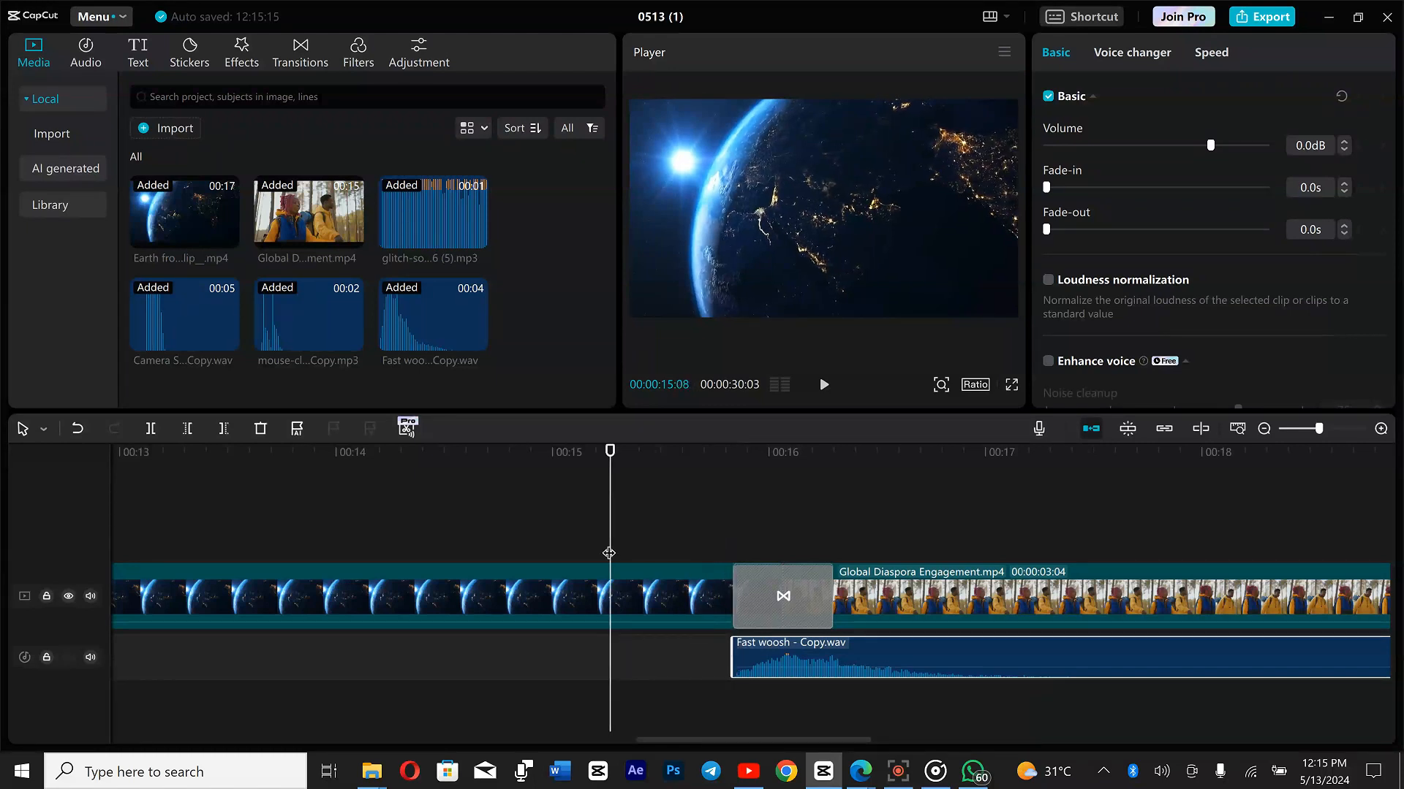
key(space)
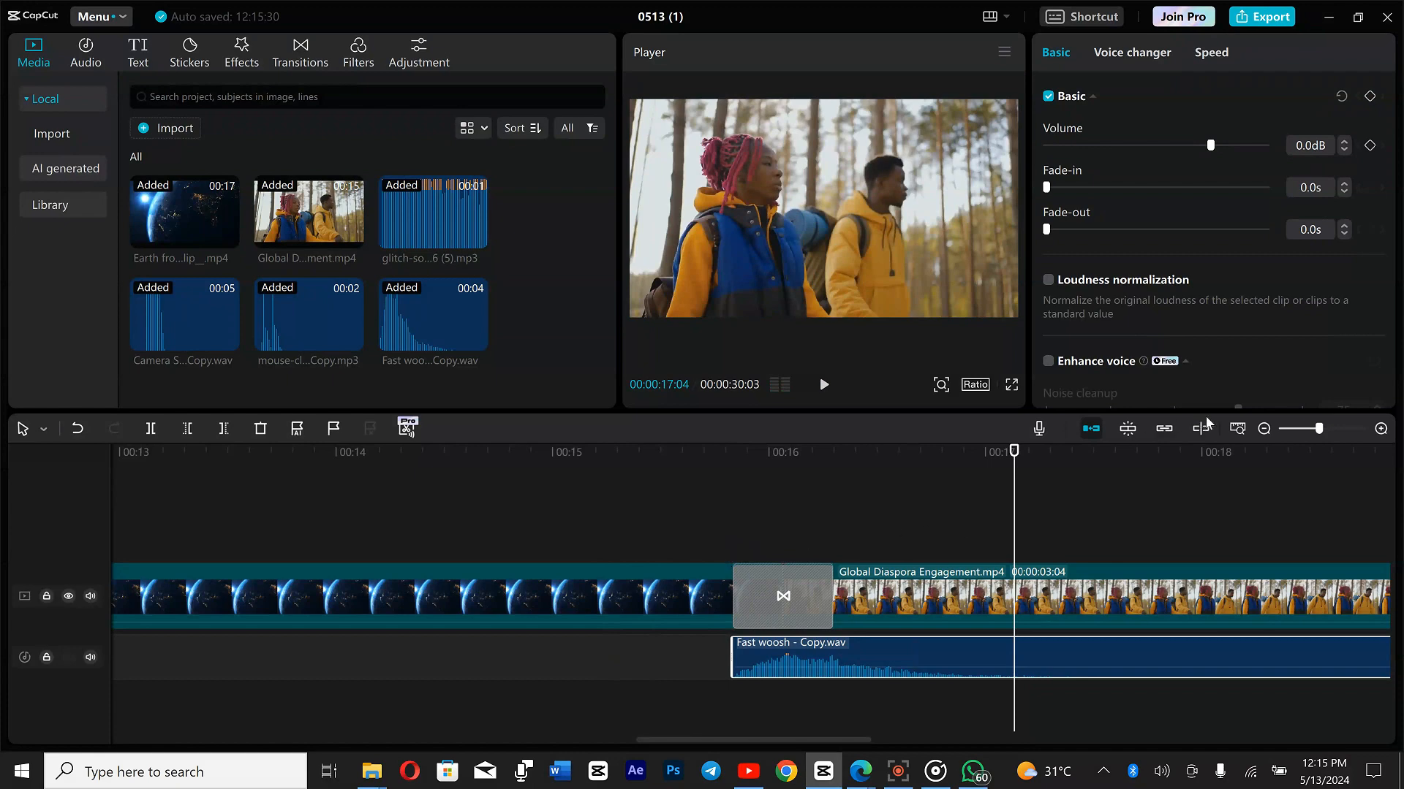
- Play back the sequence from 00:00:02:13 through all four transitions and their sound effects, stopping after the Woosh transition
click(1263, 429)
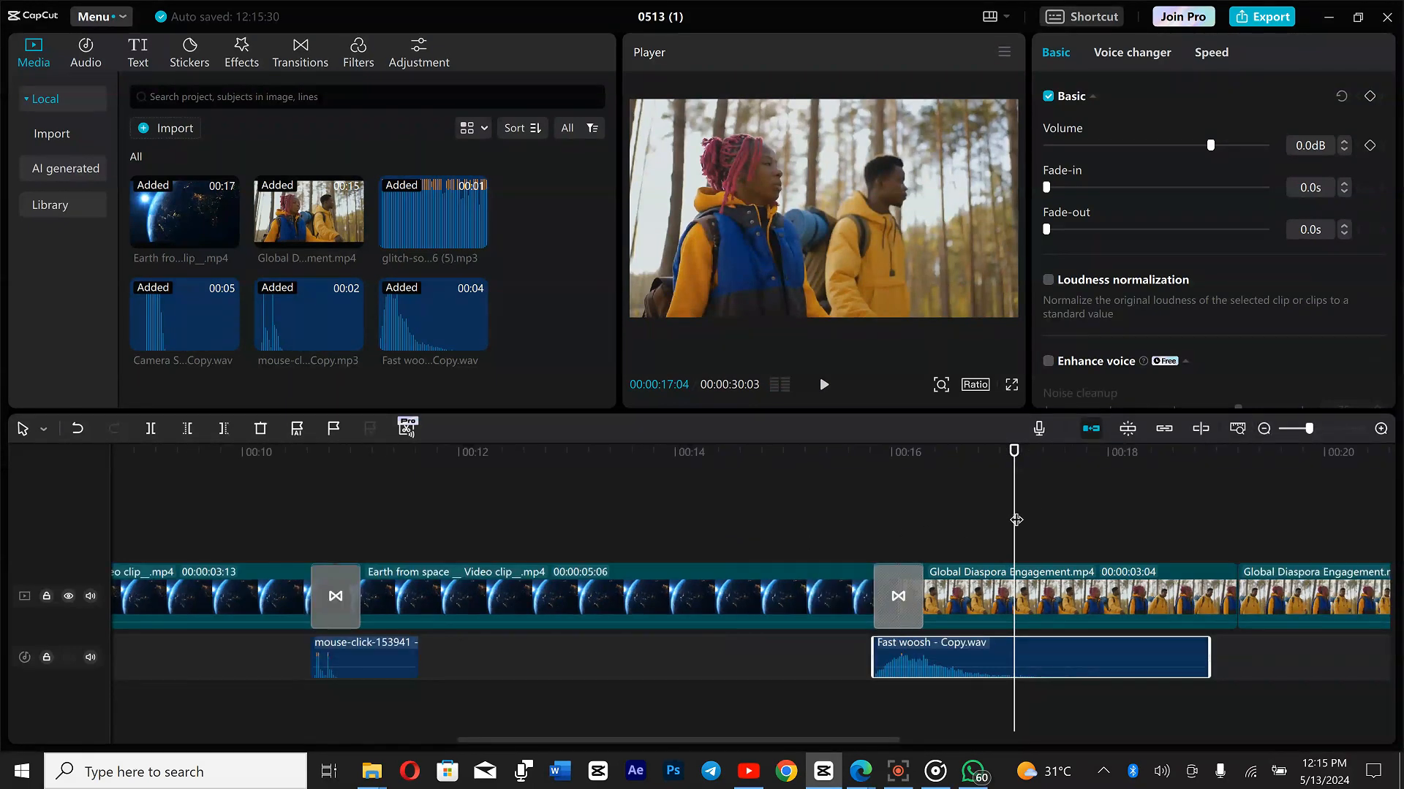
drag(1014, 514, 25, 677)
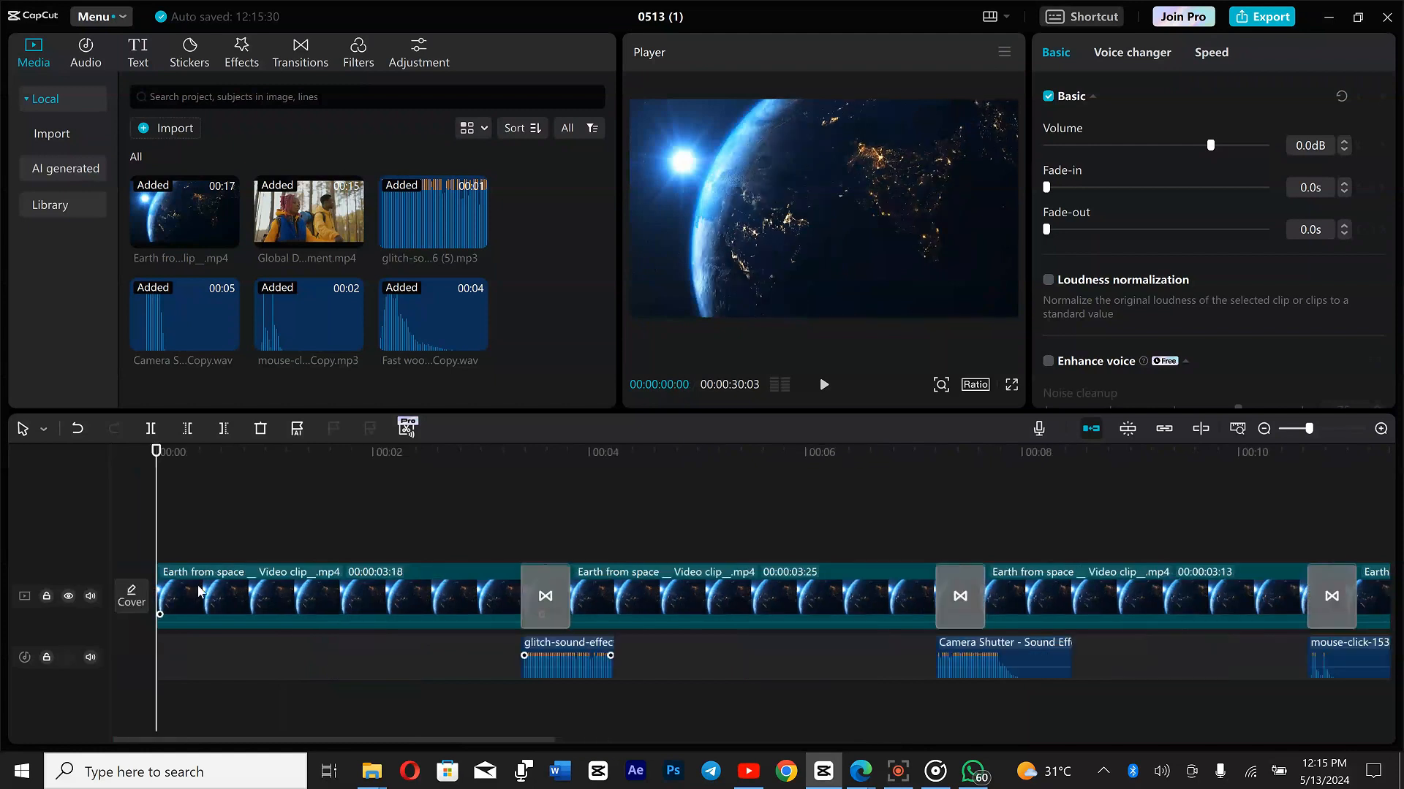
click(420, 525)
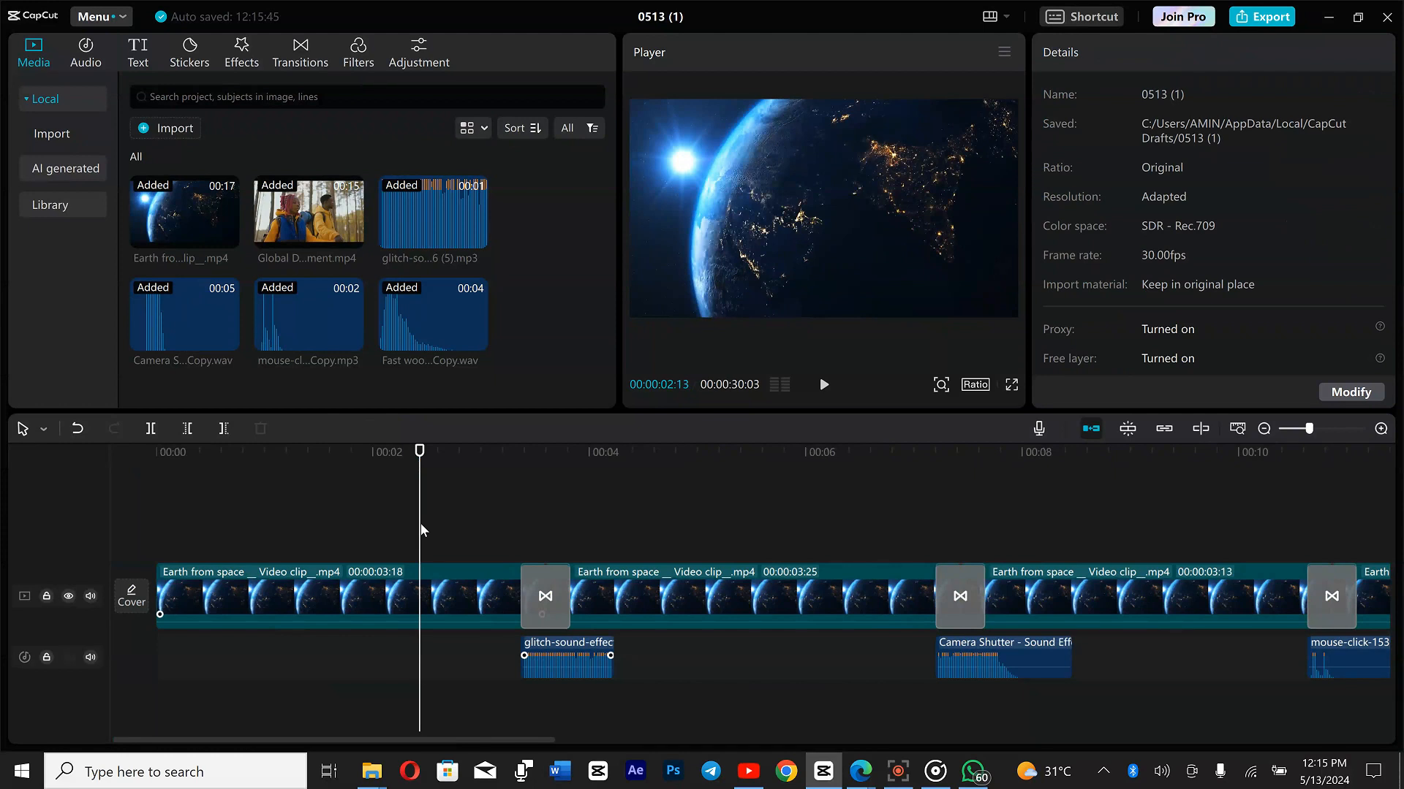
key(space)
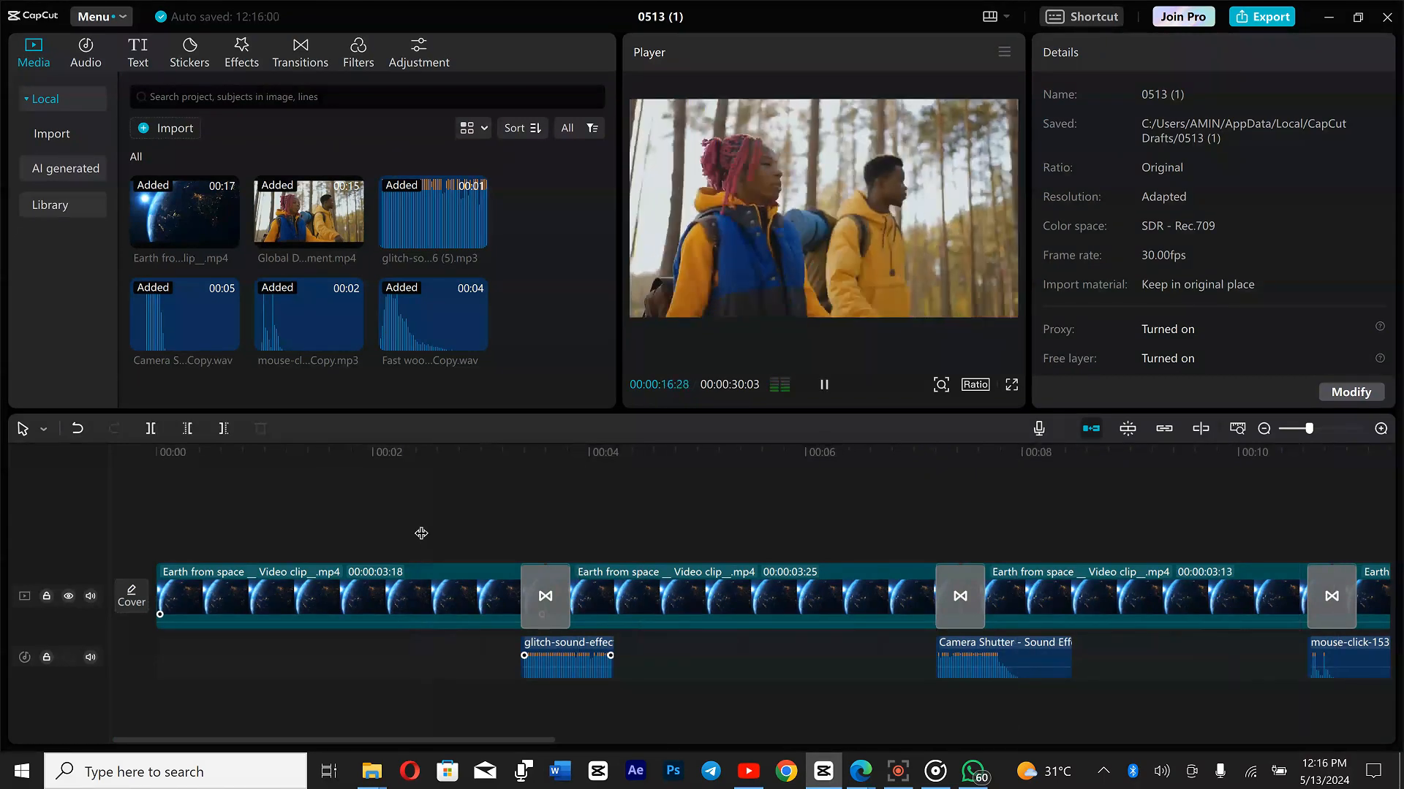
key(space)
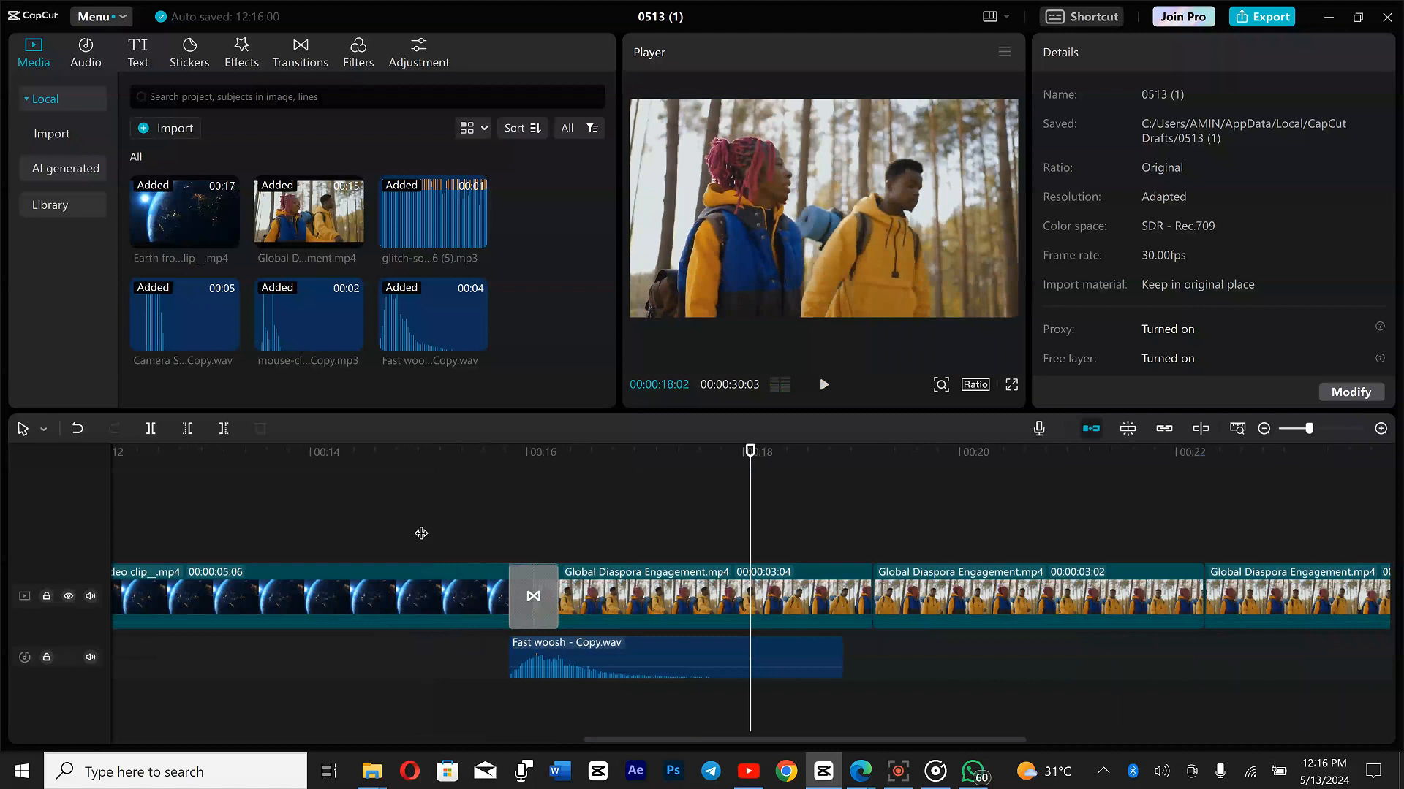